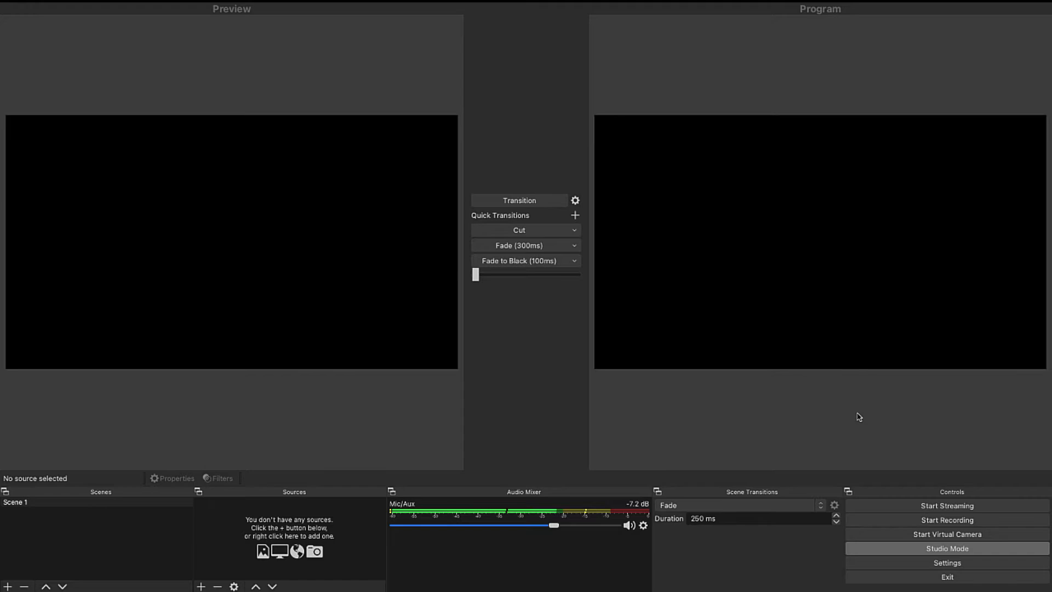
Step: Turn Studio Mode off and back on
{"action": "left_click", "coordinate": [950, 546]}
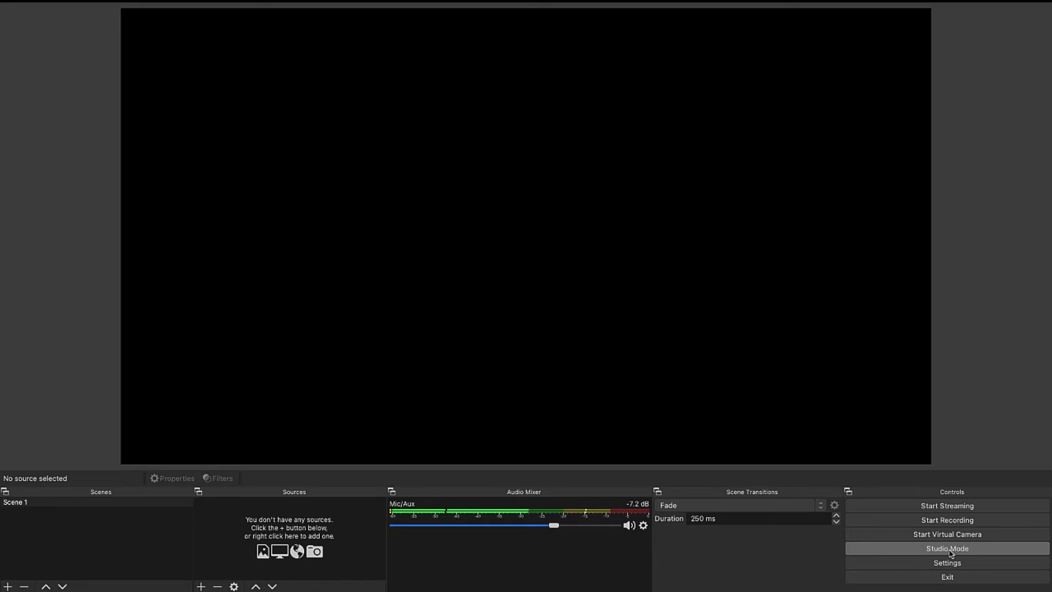
{"action": "left_click", "coordinate": [951, 552]}
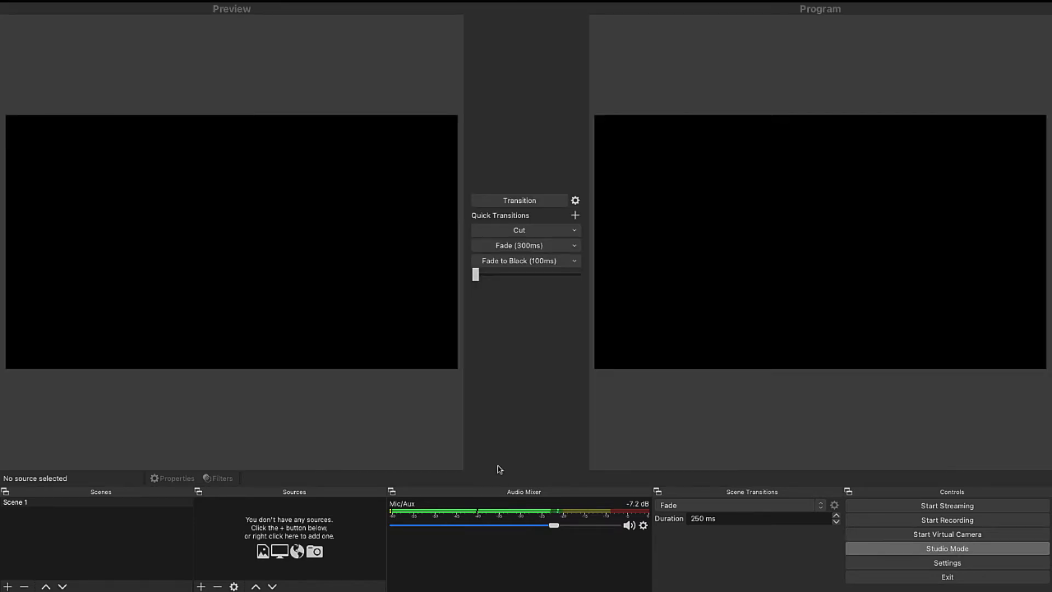
Step: Add a Video Capture Device source named DLSR that uses the USB Video device
{"action": "left_click", "coordinate": [200, 586]}
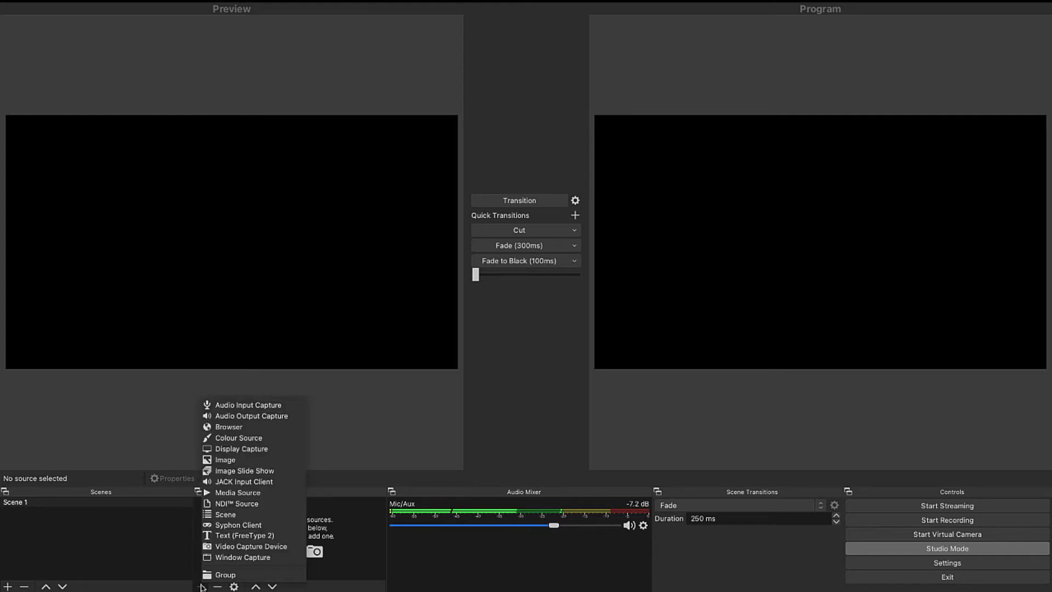
{"action": "left_click", "coordinate": [254, 546]}
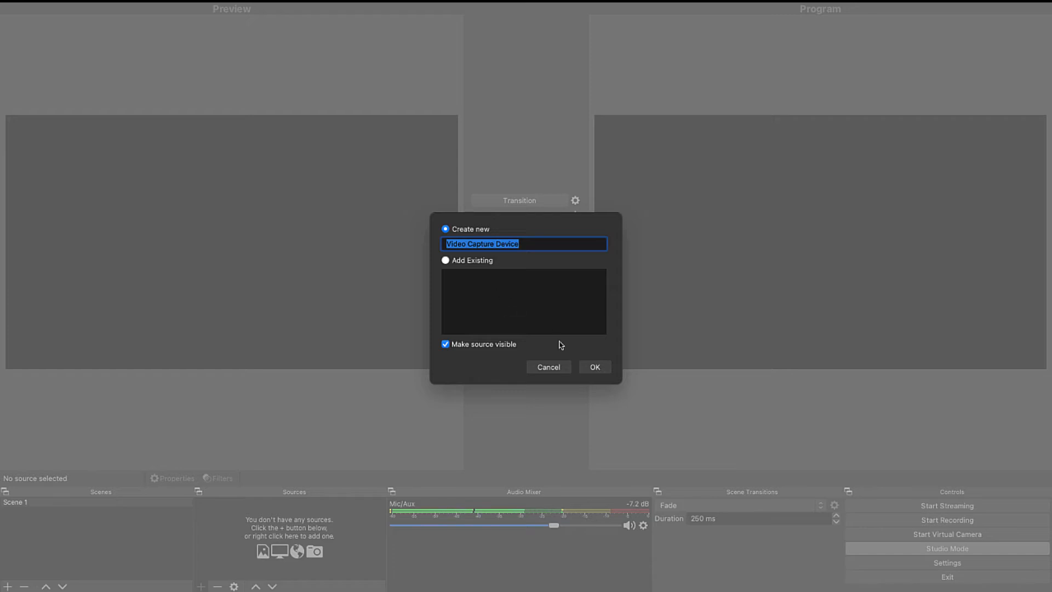
{"action": "type", "text": "DLSR"}
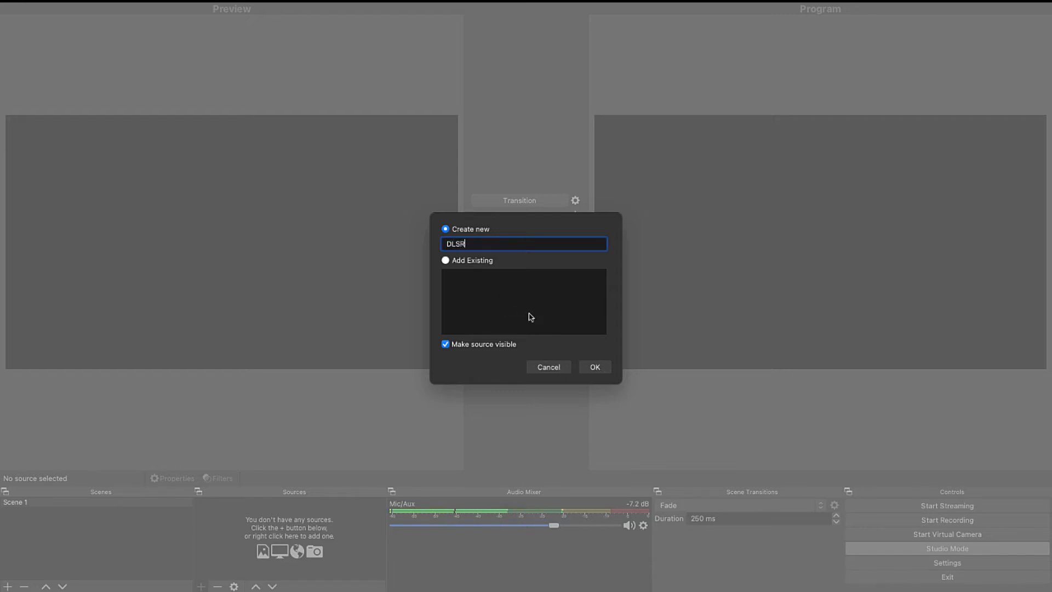
{"action": "left_click", "coordinate": [594, 368]}
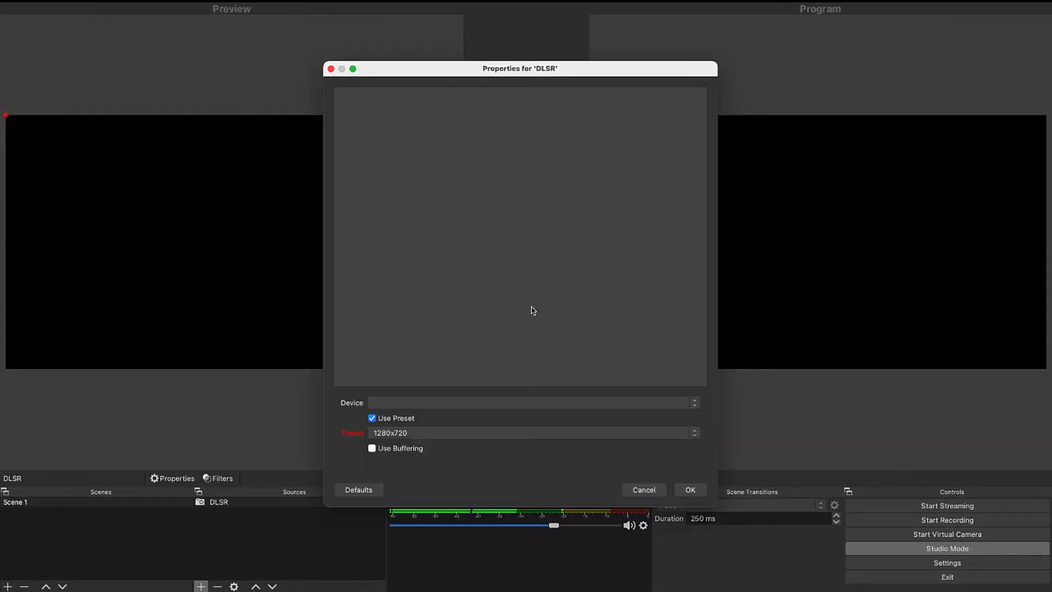
{"action": "left_click", "coordinate": [512, 403]}
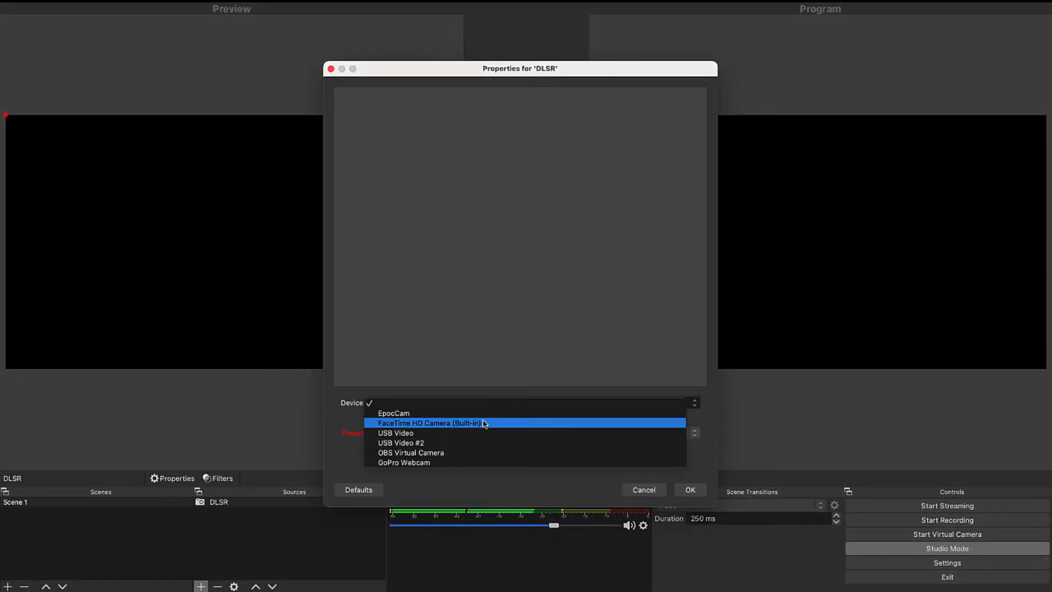
{"action": "left_click", "coordinate": [468, 434]}
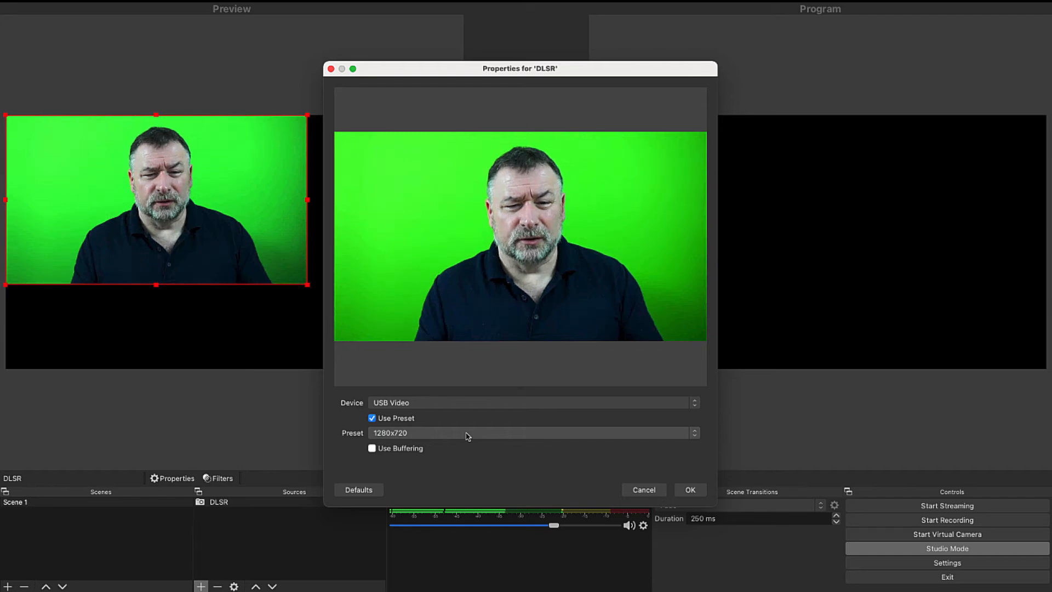
{"action": "left_click", "coordinate": [690, 489]}
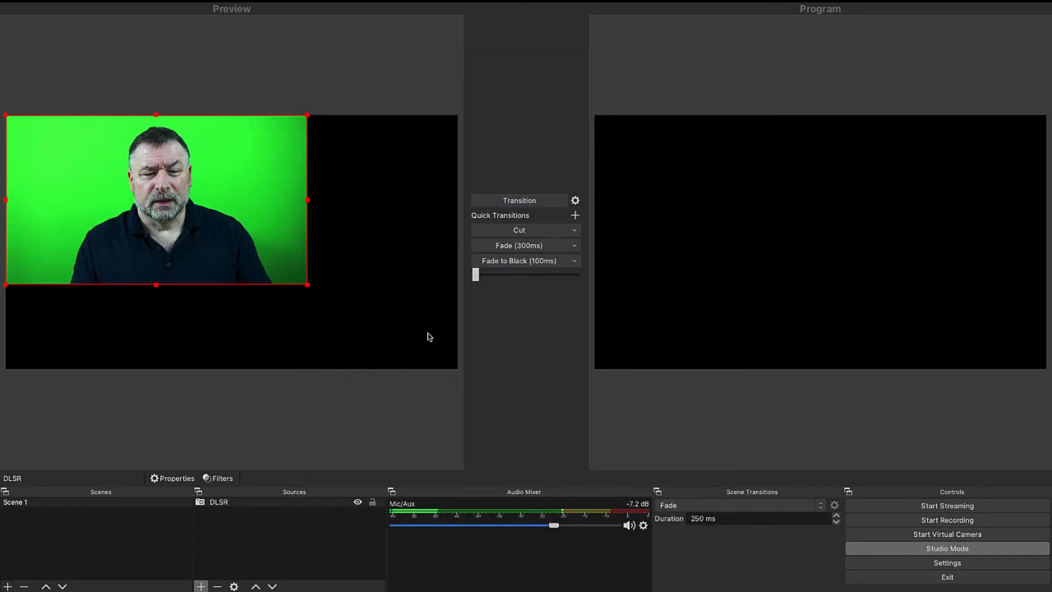
Step: Move the DLSR camera picture to the lower-left corner of the preview canvas and scale it down there
{"action": "left_click_drag", "start_coordinate": [183, 223], "coordinate": [181, 305]}
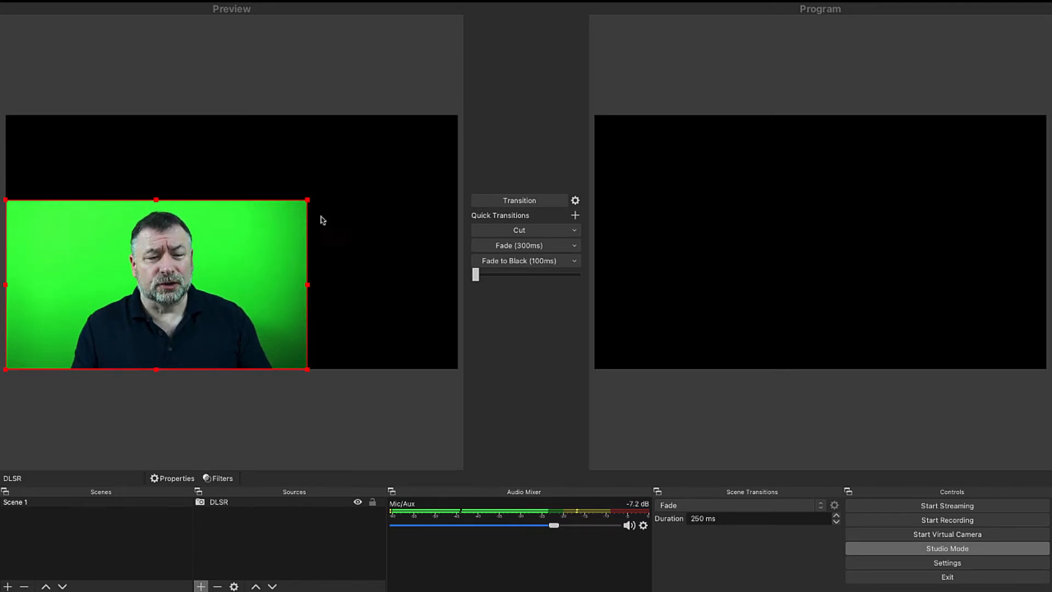
{"action": "left_click_drag", "start_coordinate": [305, 200], "coordinate": [194, 264]}
{"action": "left_click_drag", "start_coordinate": [115, 322], "coordinate": [86, 319]}
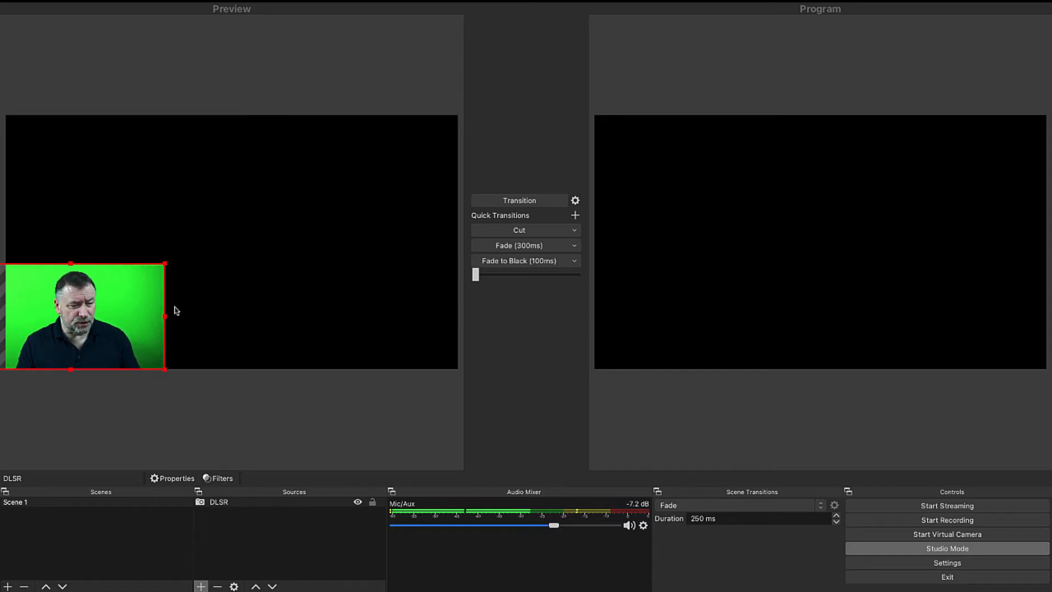
{"action": "mouse_move", "coordinate": [69, 263]}
{"action": "left_mouse_down"}
{"action": "mouse_move", "coordinate": [70, 184]}
{"action": "mouse_move", "coordinate": [71, 244]}
{"action": "left_mouse_up"}
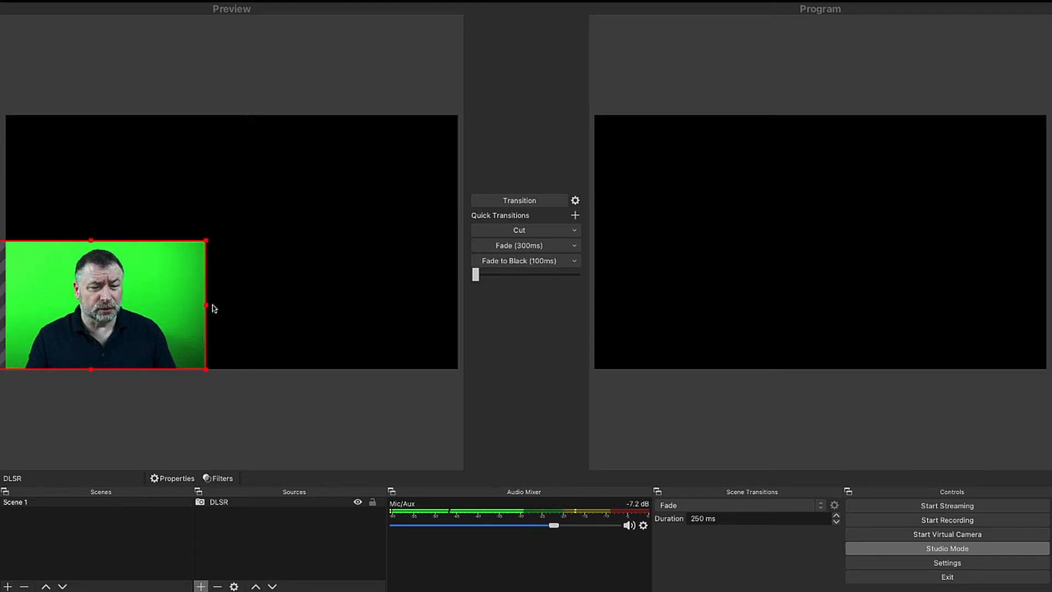
Step: Crop the camera picture's right side while refitting it in the lower-left corner, and transition the scene to the program output
{"action": "left_click_drag", "start_coordinate": [207, 305], "coordinate": [185, 304]}
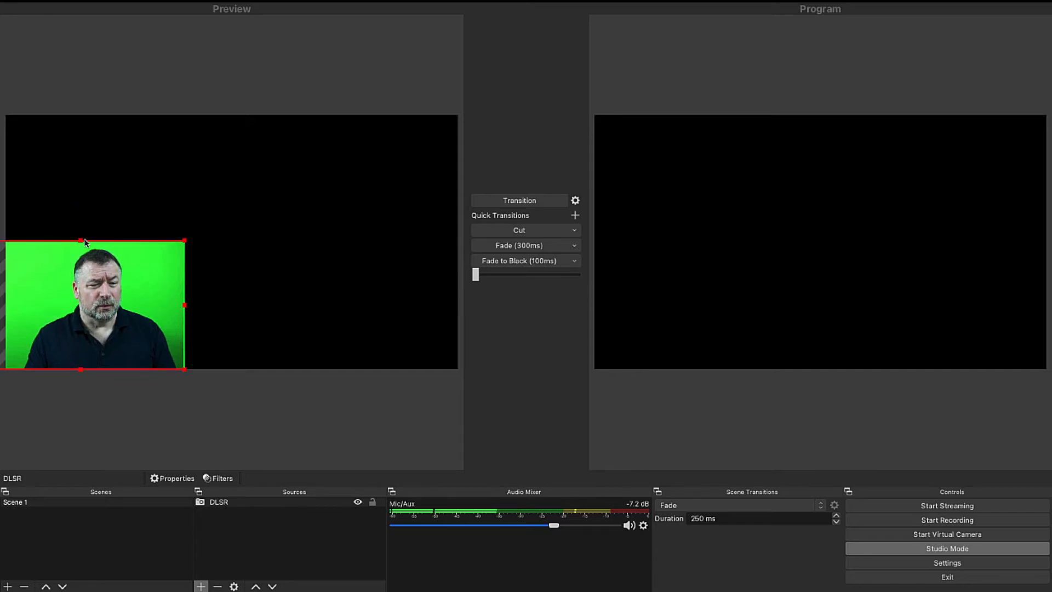
{"action": "mouse_move", "coordinate": [80, 241]}
{"action": "left_mouse_down"}
{"action": "mouse_move", "coordinate": [80, 259]}
{"action": "mouse_move", "coordinate": [80, 240]}
{"action": "left_mouse_up"}
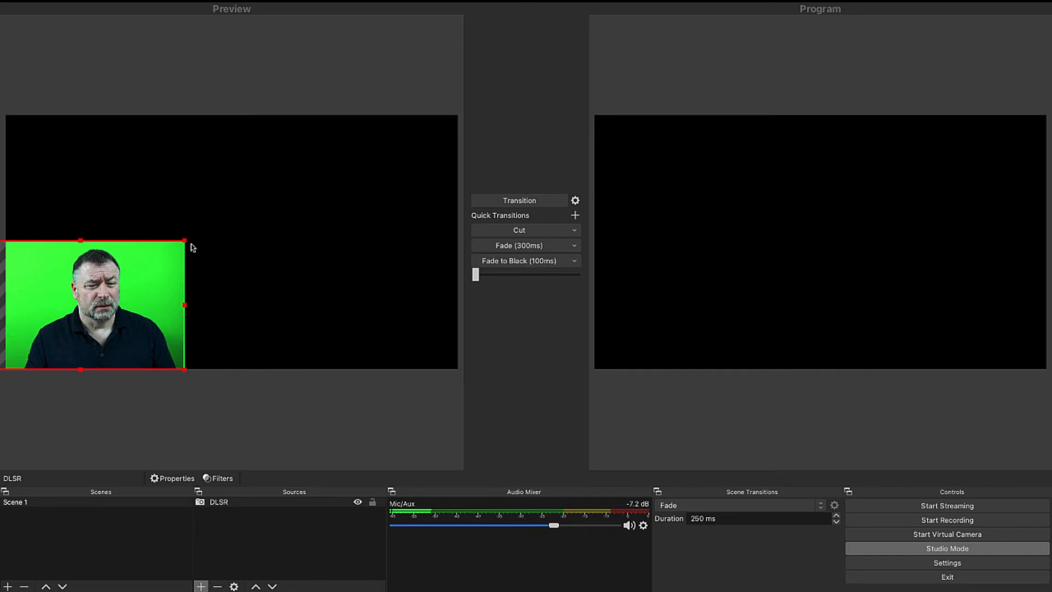
{"action": "mouse_move", "coordinate": [183, 239]}
{"action": "left_mouse_down"}
{"action": "mouse_move", "coordinate": [282, 183]}
{"action": "mouse_move", "coordinate": [193, 234]}
{"action": "left_mouse_up"}
{"action": "left_click_drag", "start_coordinate": [172, 271], "coordinate": [159, 272]}
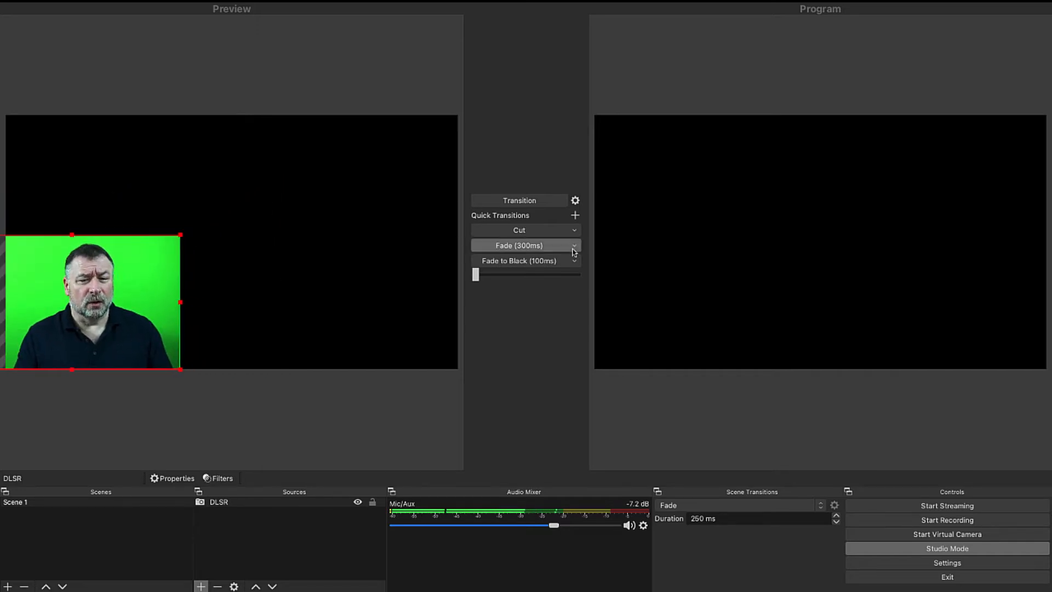
{"action": "left_click", "coordinate": [536, 201]}
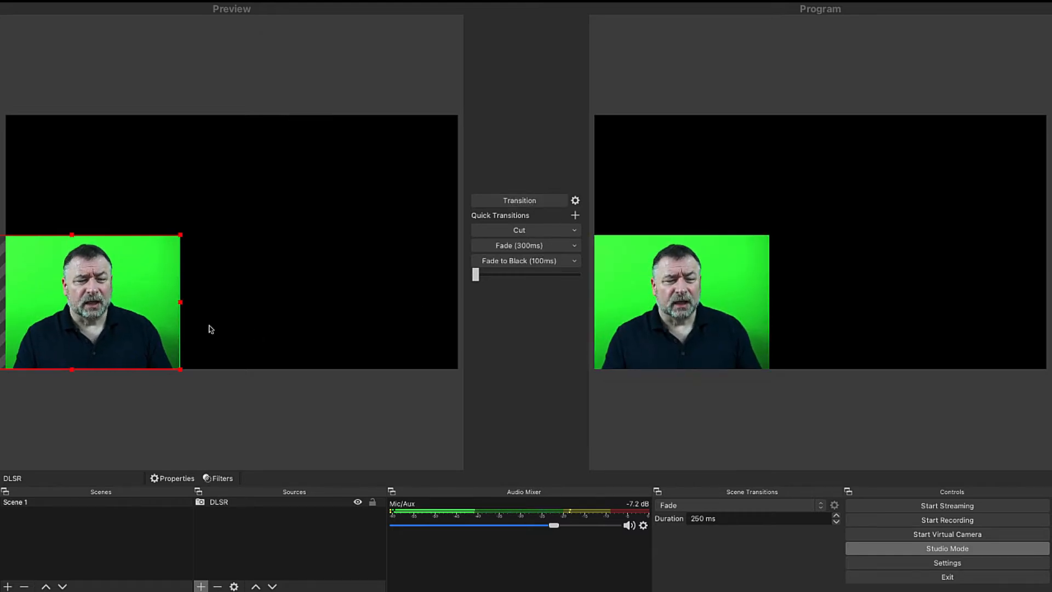
Step: Add a Chroma Key effect filter with its default name and settings to the DLSR camera source
{"action": "right_click", "coordinate": [135, 299]}
{"action": "left_click", "coordinate": [155, 325]}
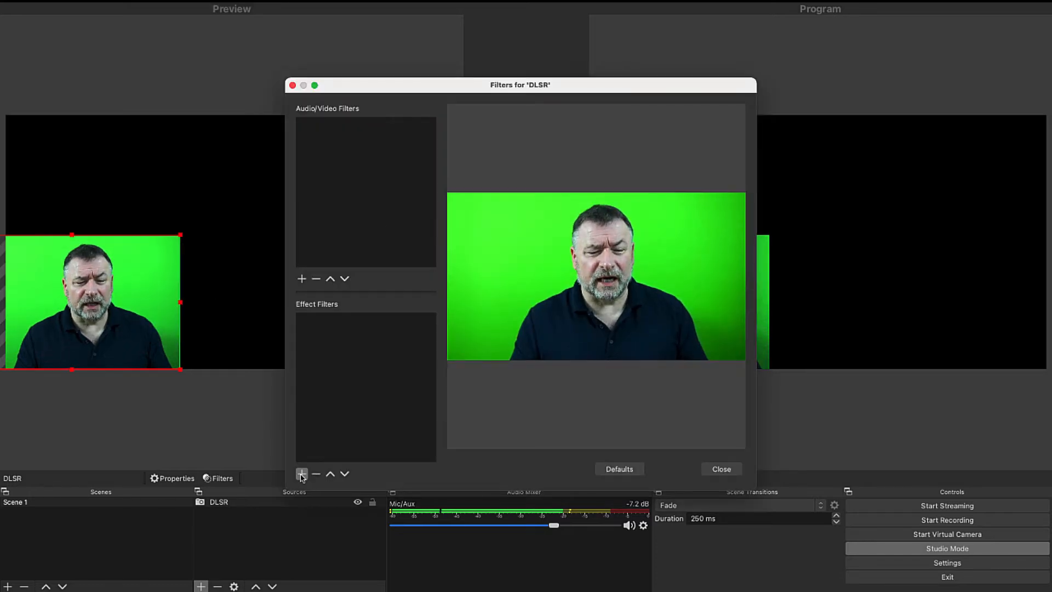
{"action": "left_click", "coordinate": [302, 474]}
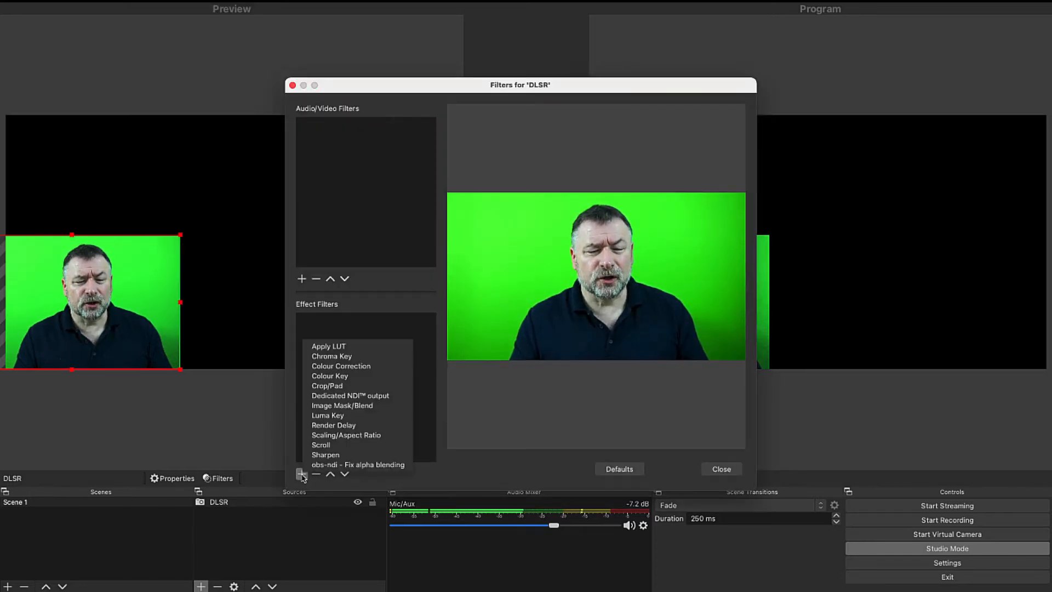
{"action": "left_click", "coordinate": [361, 357]}
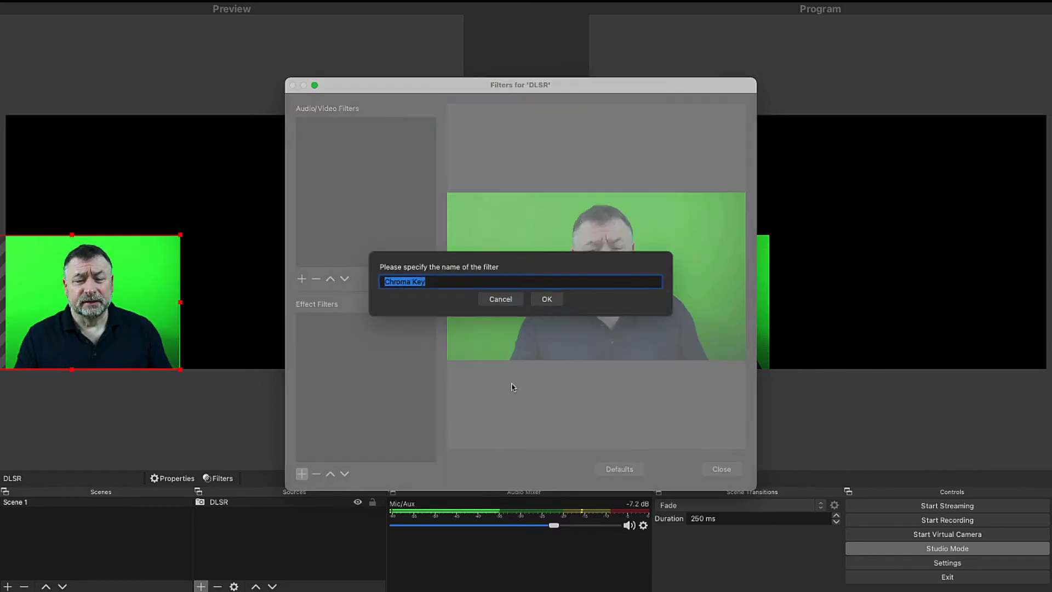
{"action": "left_click", "coordinate": [548, 299]}
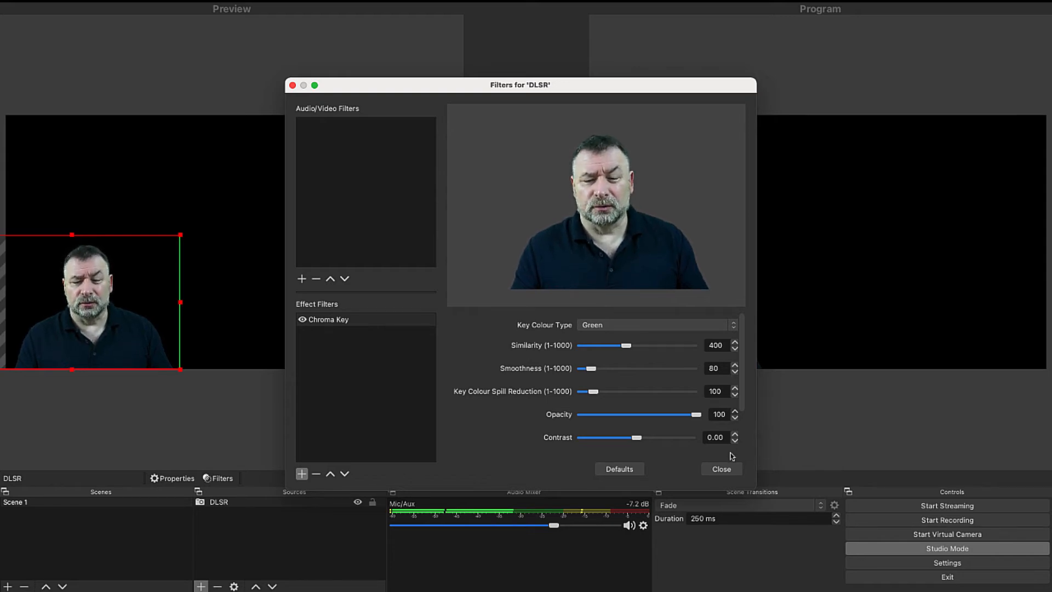
{"action": "left_click", "coordinate": [732, 470]}
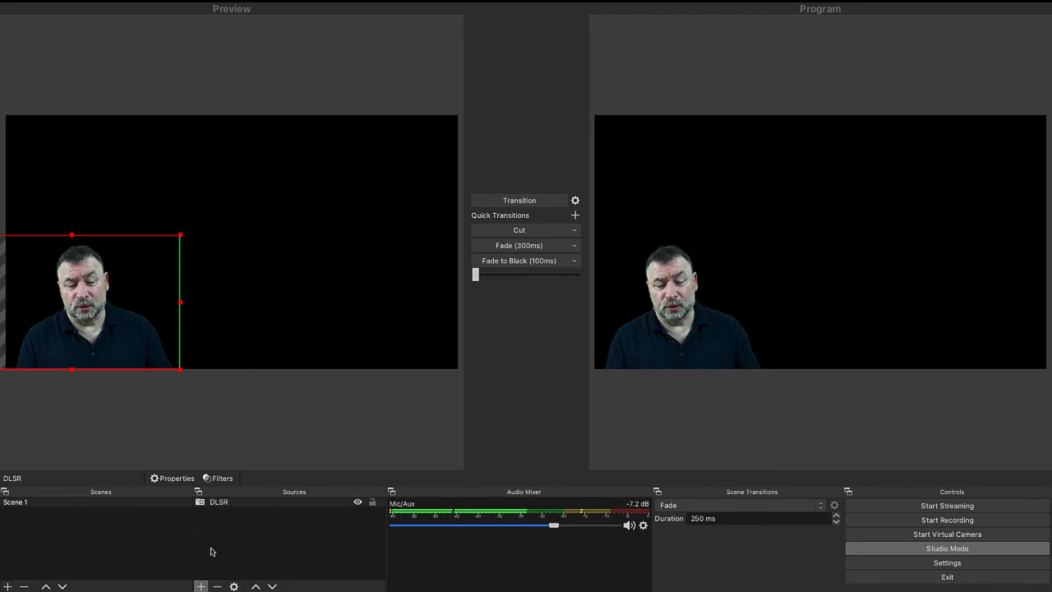
Step: Add a Window Capture source named Powerpoint without choosing a window for it
{"action": "left_click", "coordinate": [201, 587]}
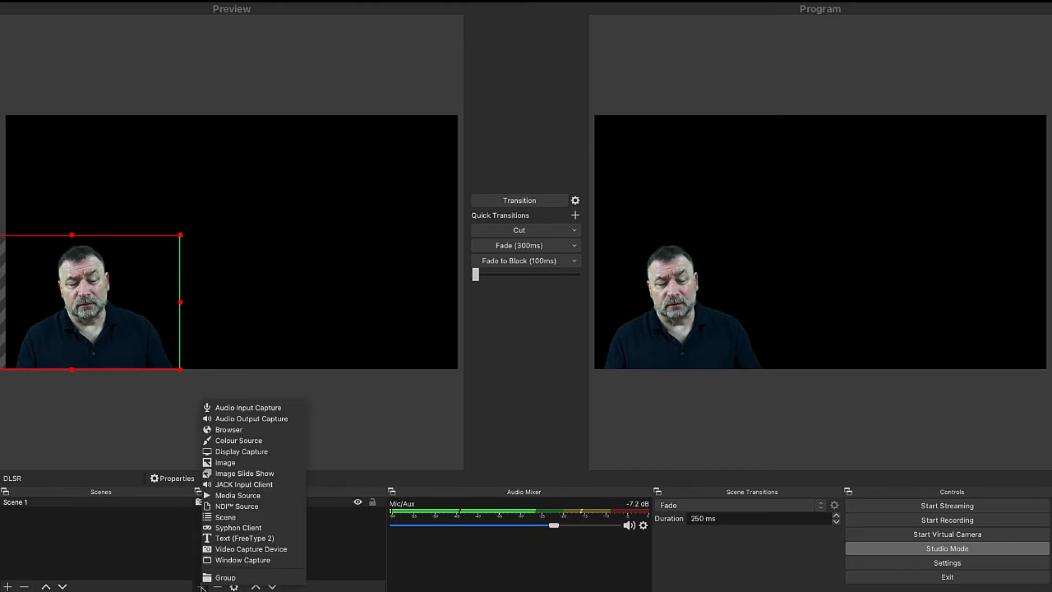
{"action": "left_click", "coordinate": [237, 560]}
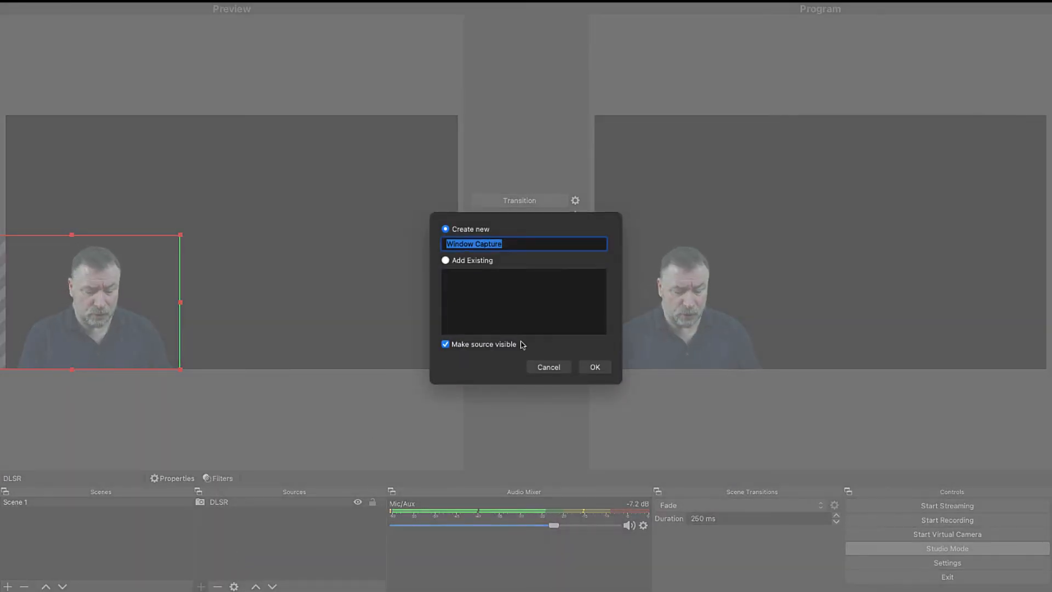
{"action": "type", "text": "Powerpoint"}
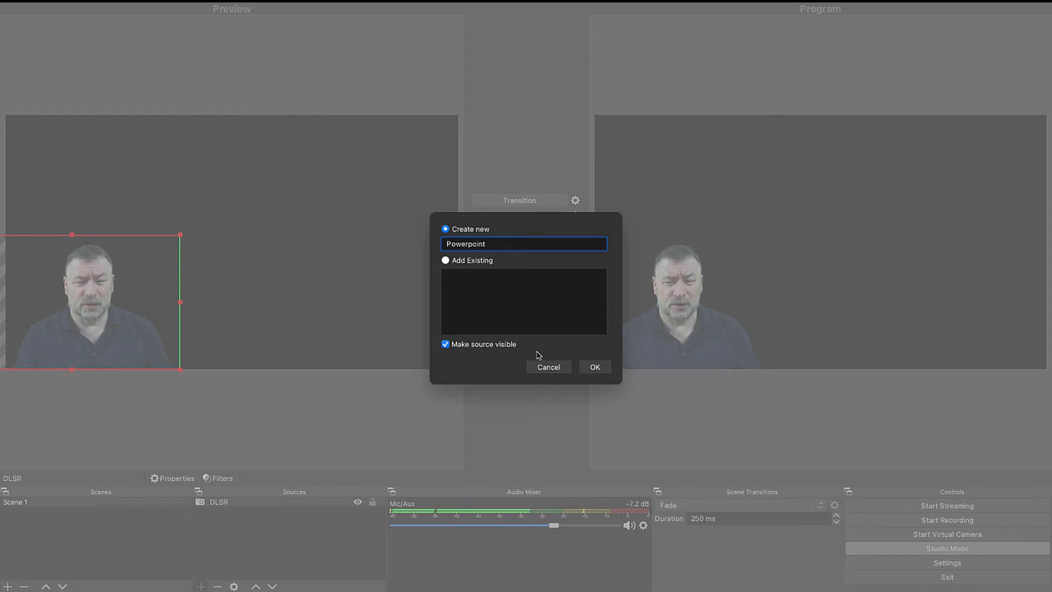
{"action": "left_click", "coordinate": [595, 367]}
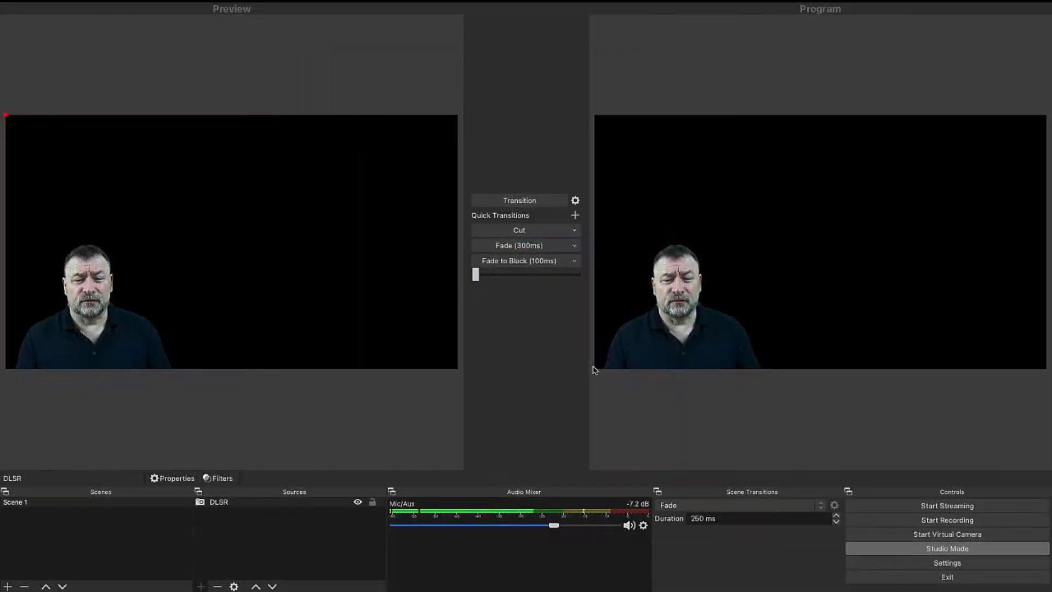
{"action": "left_click", "coordinate": [566, 401]}
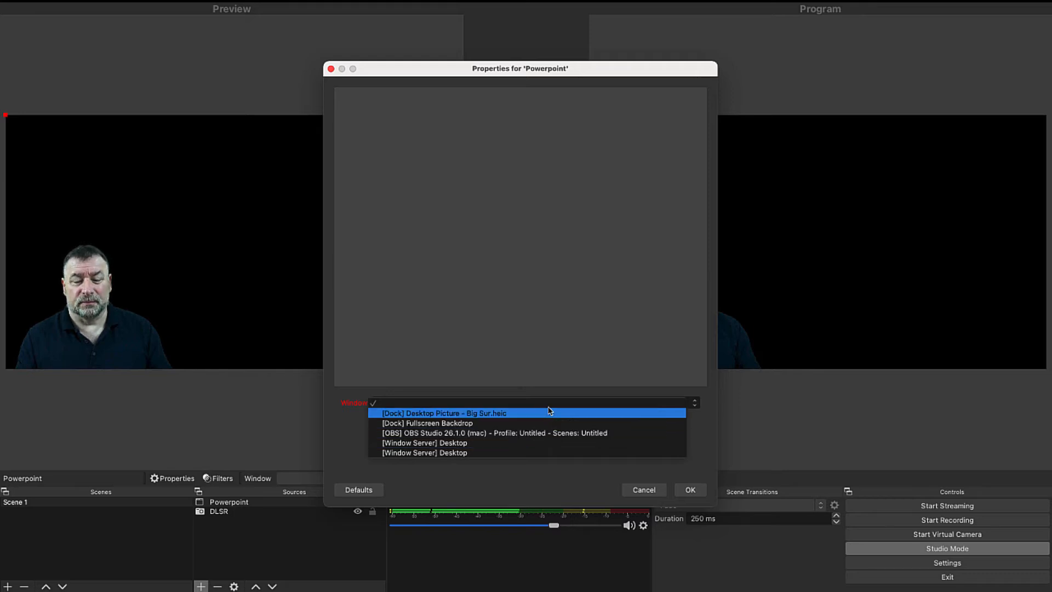
{"action": "left_click", "coordinate": [704, 431]}
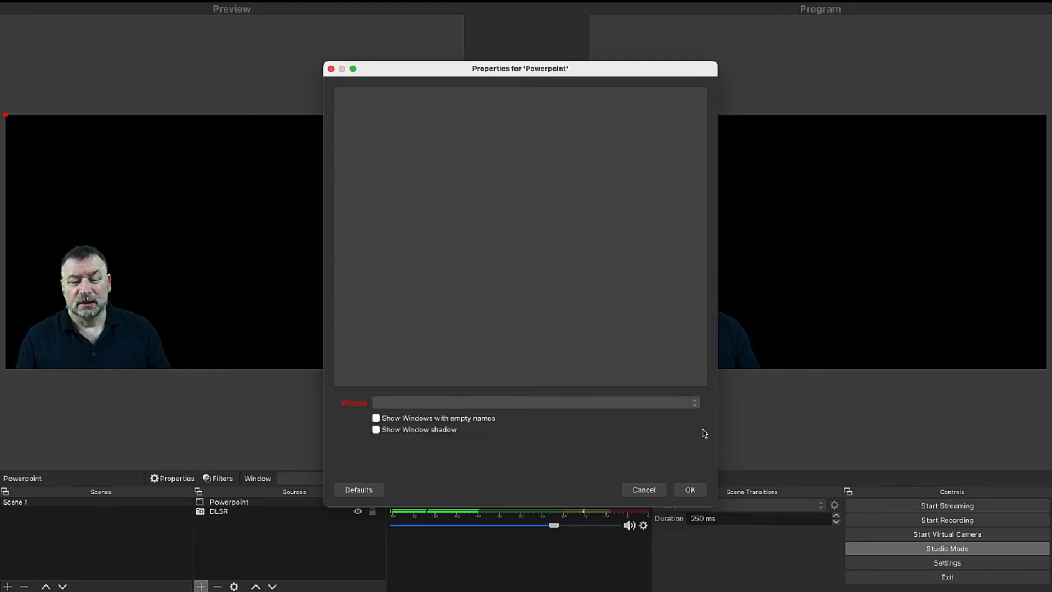
{"action": "left_click", "coordinate": [644, 490]}
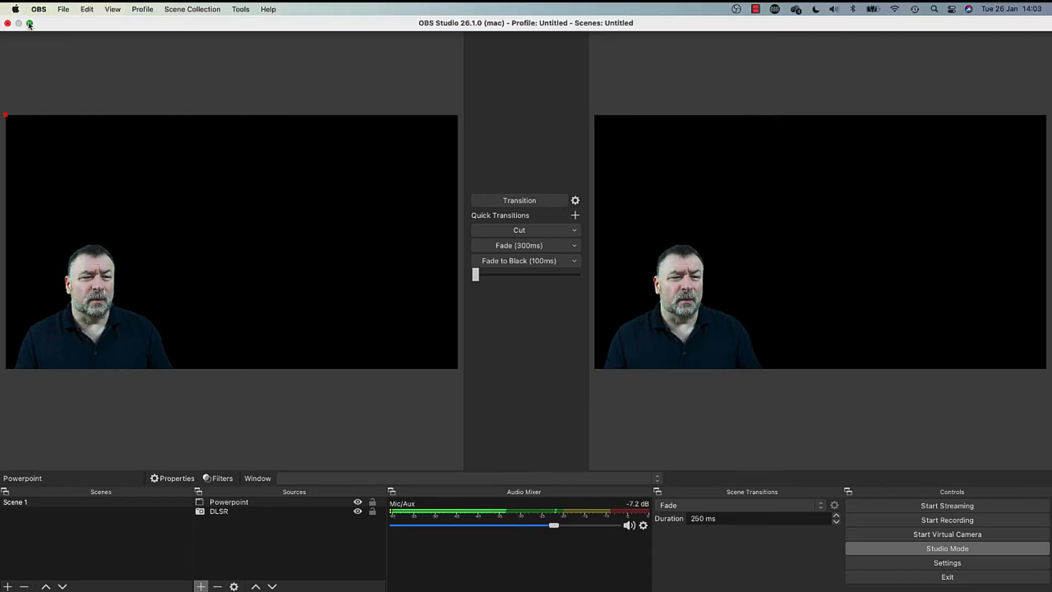
Step: Take OBS Studio out of full screen, and switch to the PowerPoint slide show window and back
{"action": "left_click", "coordinate": [29, 22]}
{"action": "left_click_drag", "start_coordinate": [368, 140], "coordinate": [366, 38]}
{"action": "left_click", "coordinate": [159, 171]}
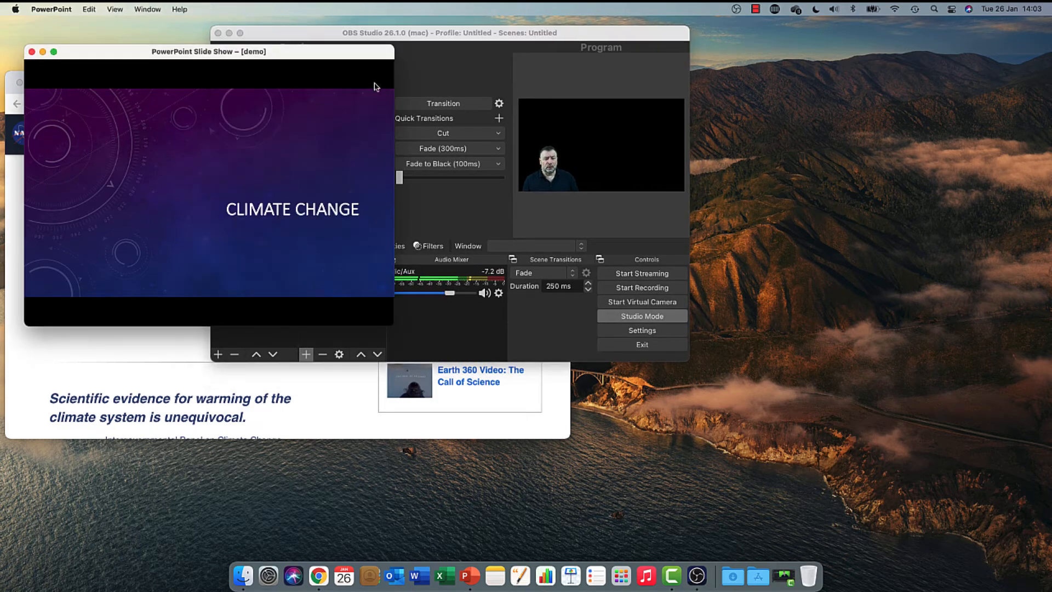
{"action": "left_click", "coordinate": [422, 32]}
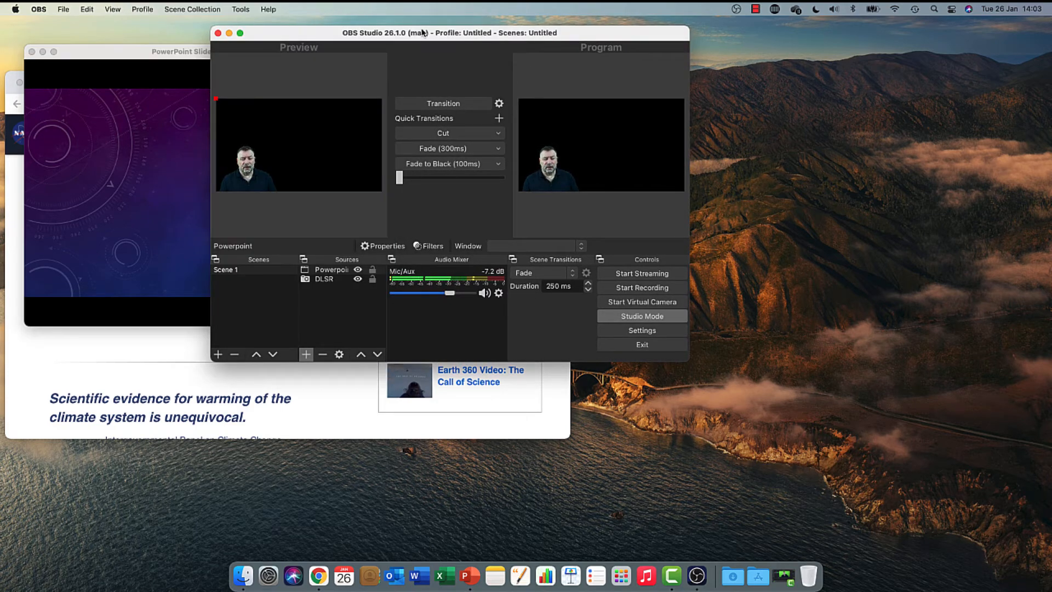
Step: Set the Powerpoint source to capture the "[Microsoft PowerPoint] PowerPoint Slide Show – [demo]" window and enlarge it to fill the preview canvas
{"action": "left_click", "coordinate": [336, 269]}
{"action": "double_click", "coordinate": [337, 269]}
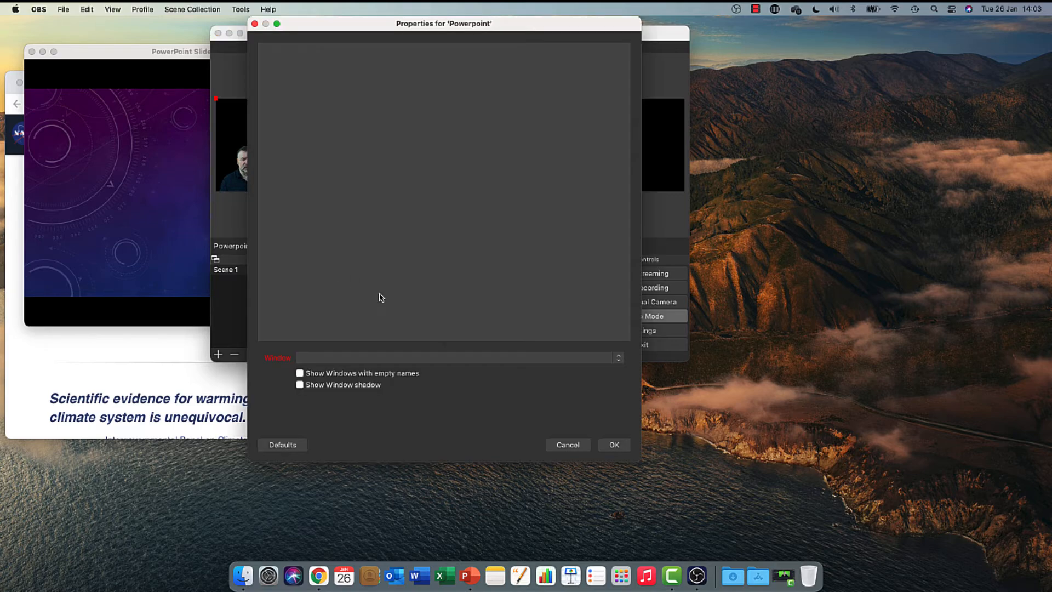
{"action": "left_click", "coordinate": [426, 359]}
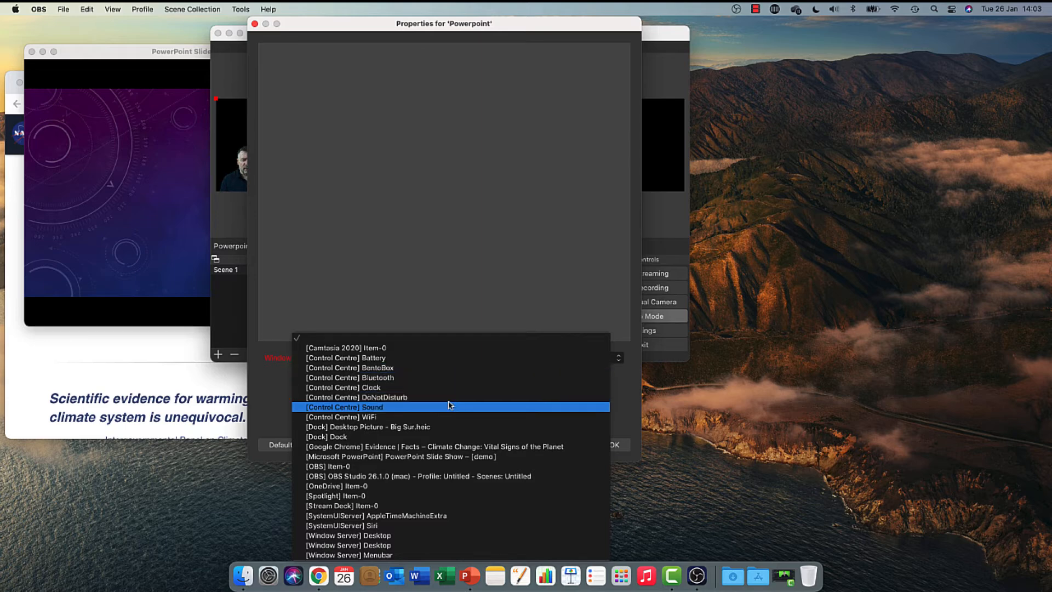
{"action": "left_click", "coordinate": [450, 456]}
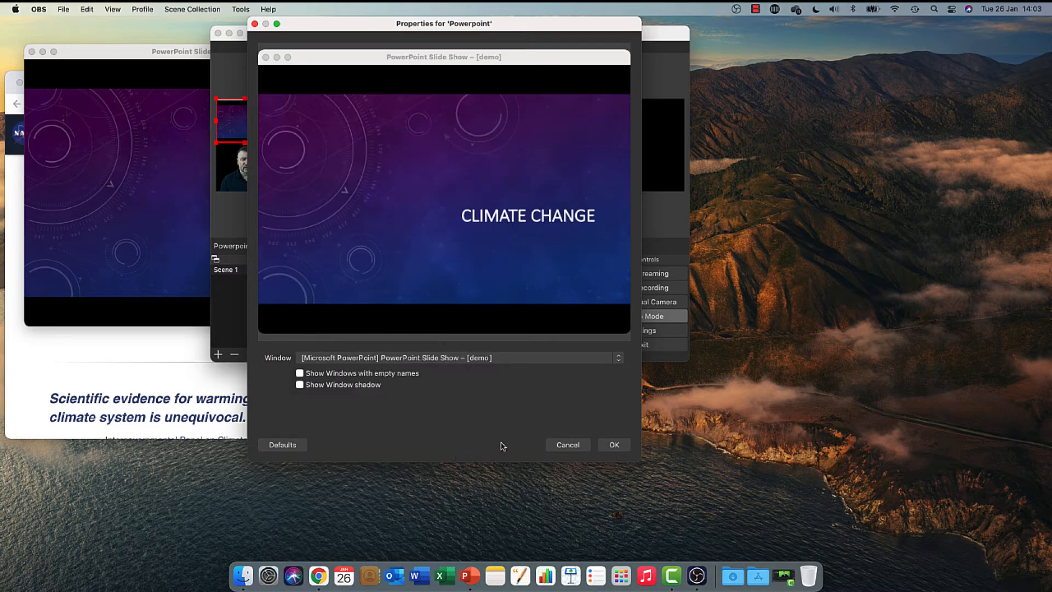
{"action": "left_click", "coordinate": [612, 445]}
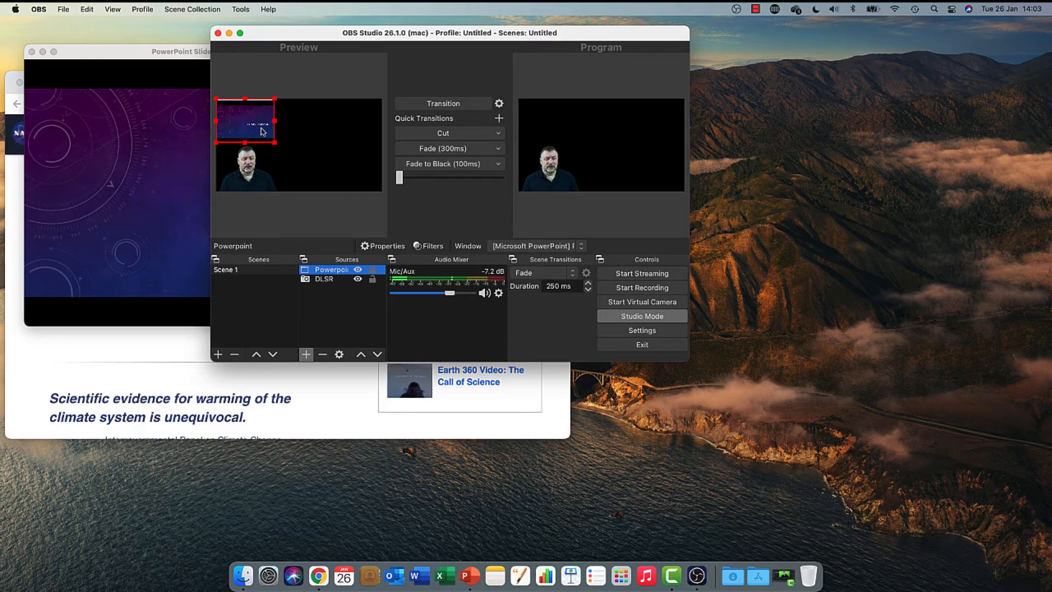
{"action": "left_click_drag", "start_coordinate": [274, 121], "coordinate": [324, 132]}
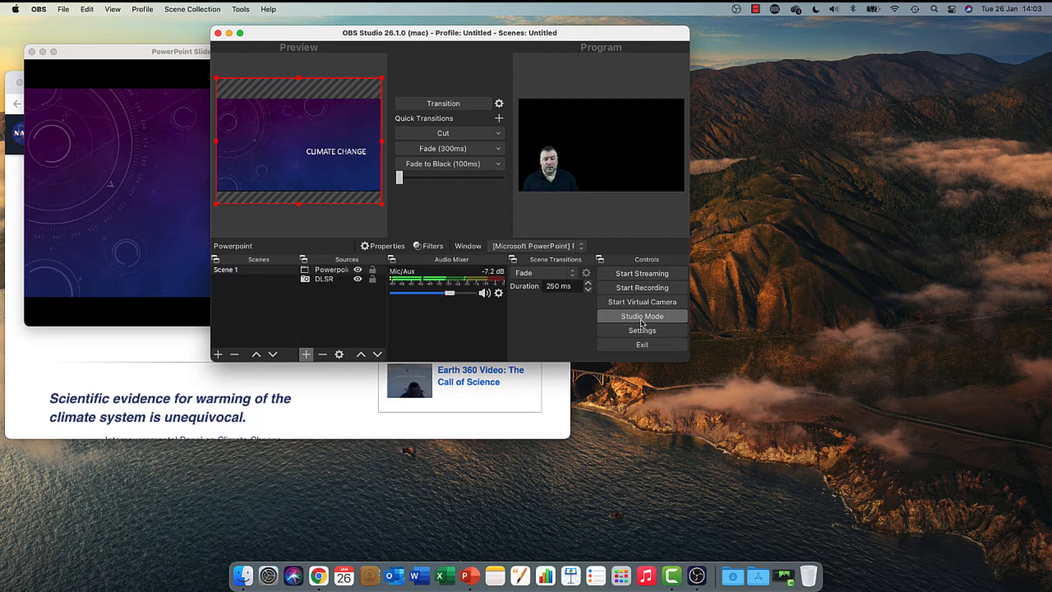
Step: Bring OBS Studio to full screen, order the DLSR source above Powerpoint, and transition the preview to the program output
{"action": "left_click", "coordinate": [240, 34]}
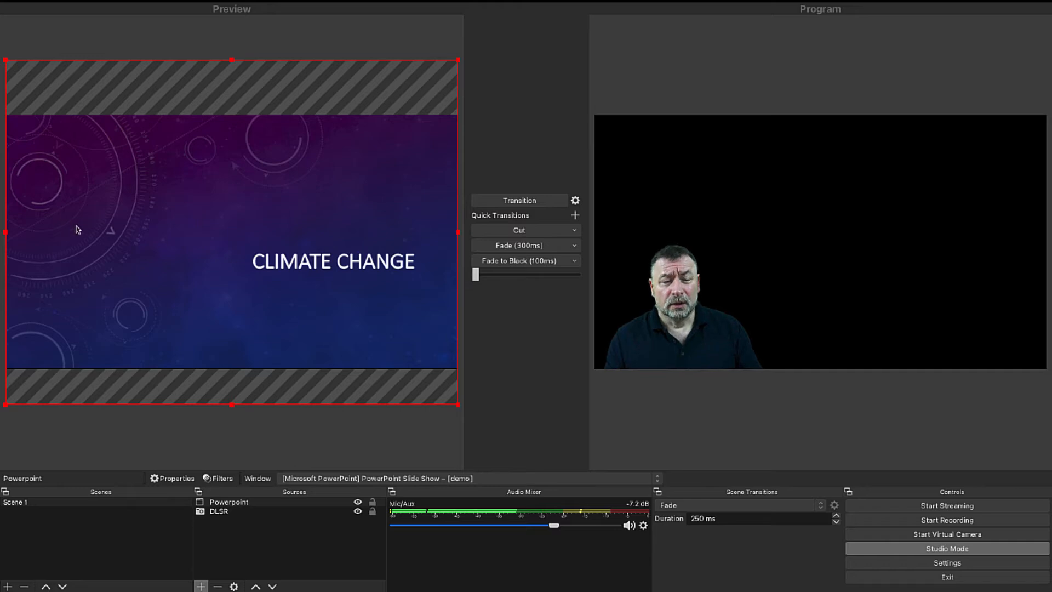
{"action": "left_click", "coordinate": [223, 513]}
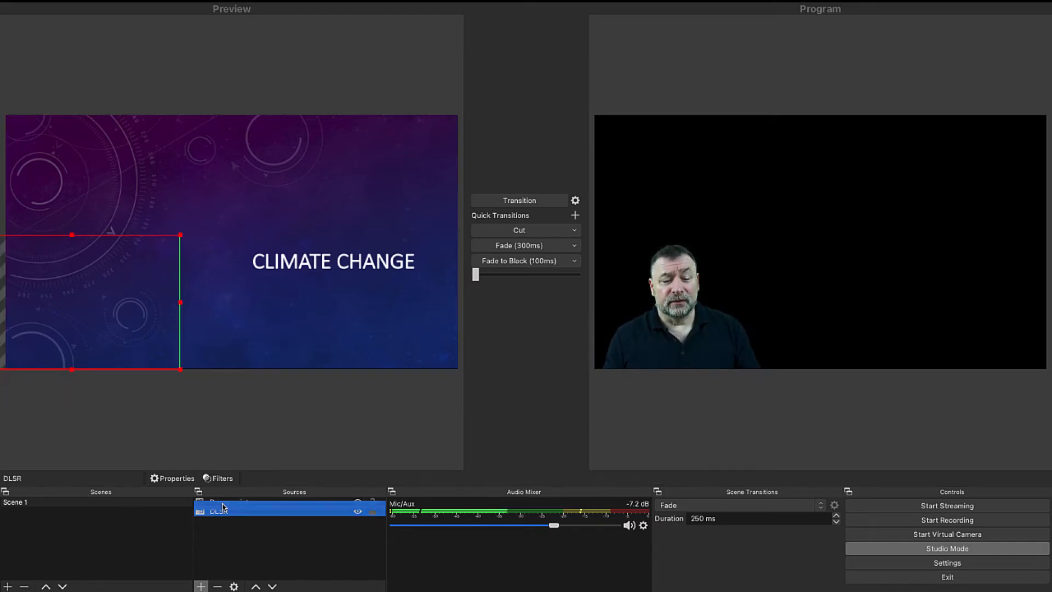
{"action": "left_click", "coordinate": [225, 504]}
{"action": "left_click_drag", "start_coordinate": [225, 505], "coordinate": [225, 520]}
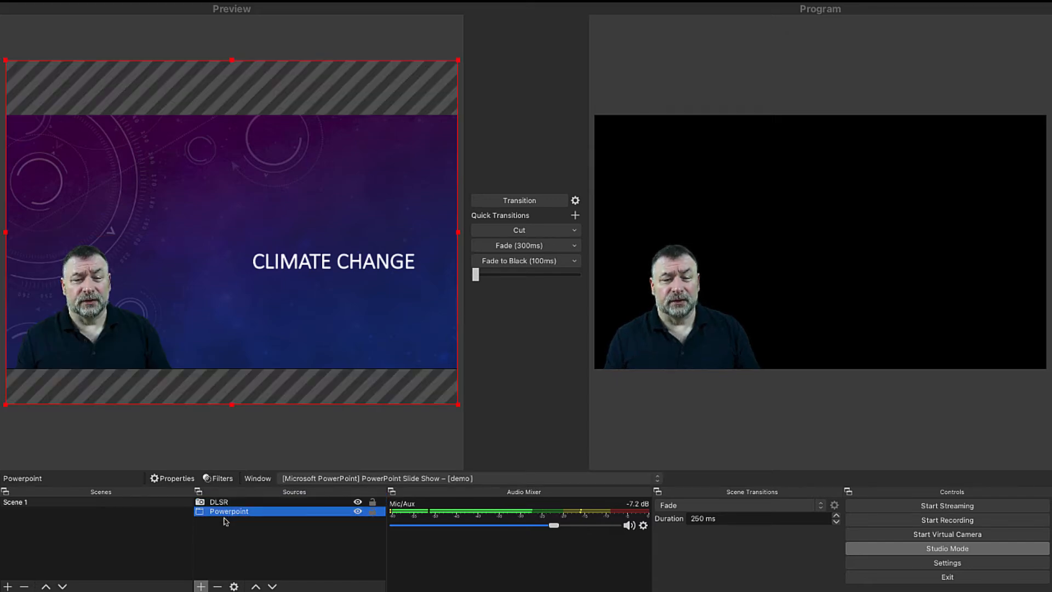
{"action": "left_click", "coordinate": [511, 202]}
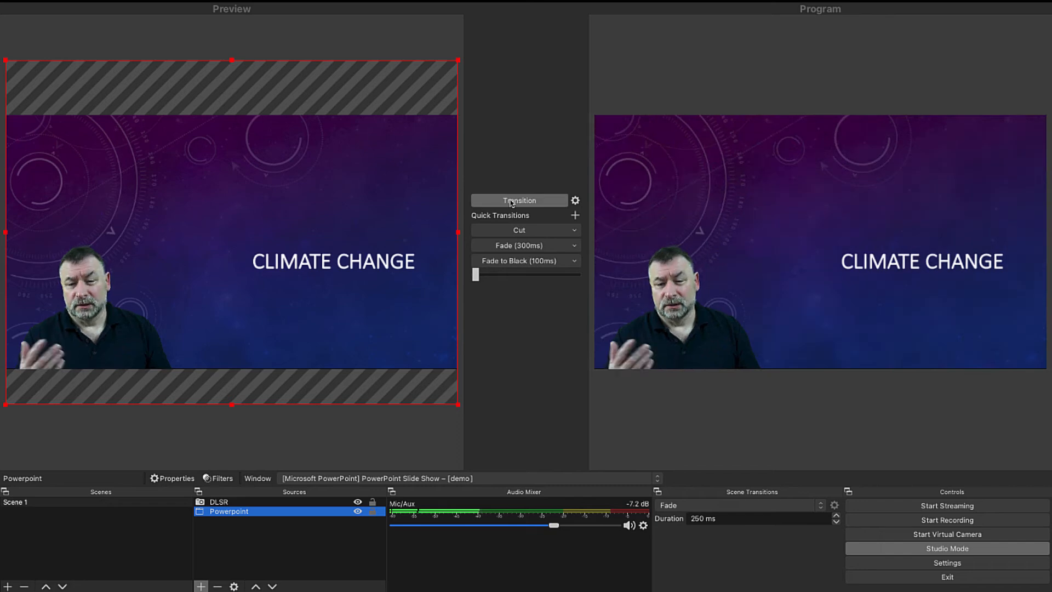
Step: Take OBS out of full screen with Studio Mode off, and move its window aside to uncover the slide show
{"action": "mouse_move", "coordinate": [71, 11]}
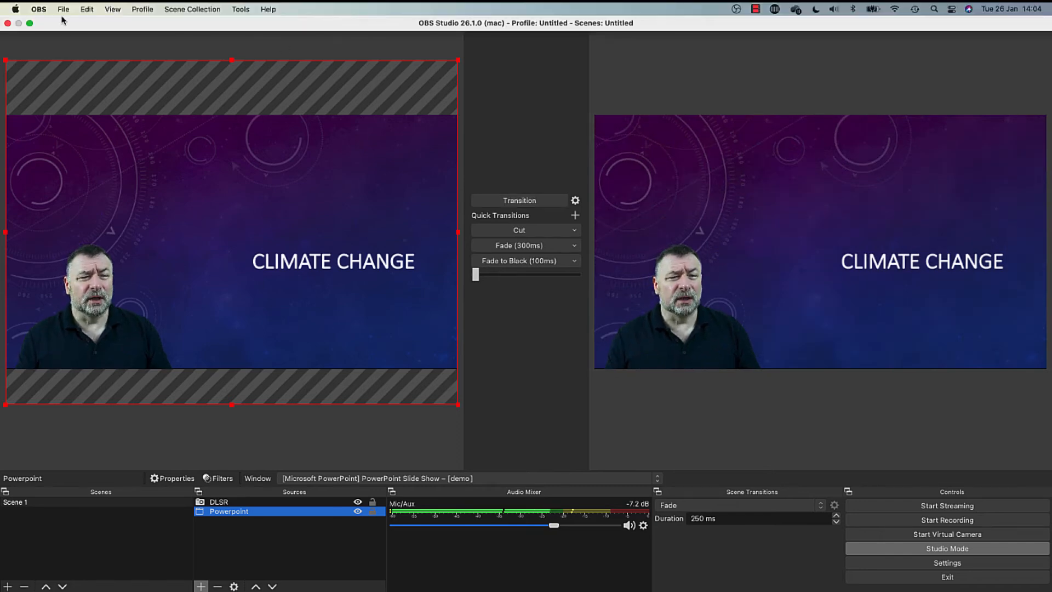
{"action": "left_click", "coordinate": [30, 23]}
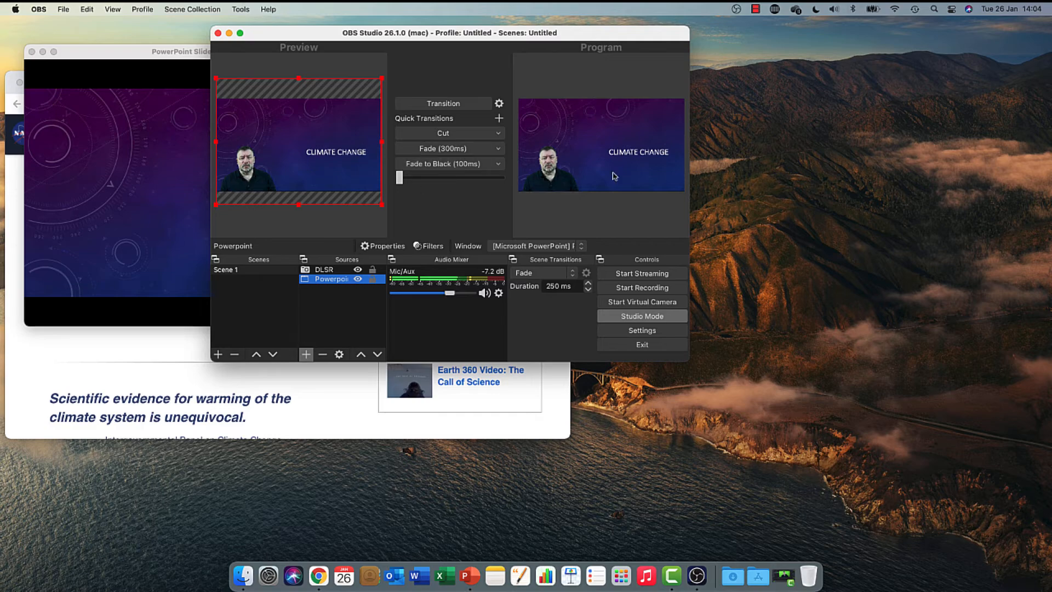
{"action": "left_click", "coordinate": [653, 320]}
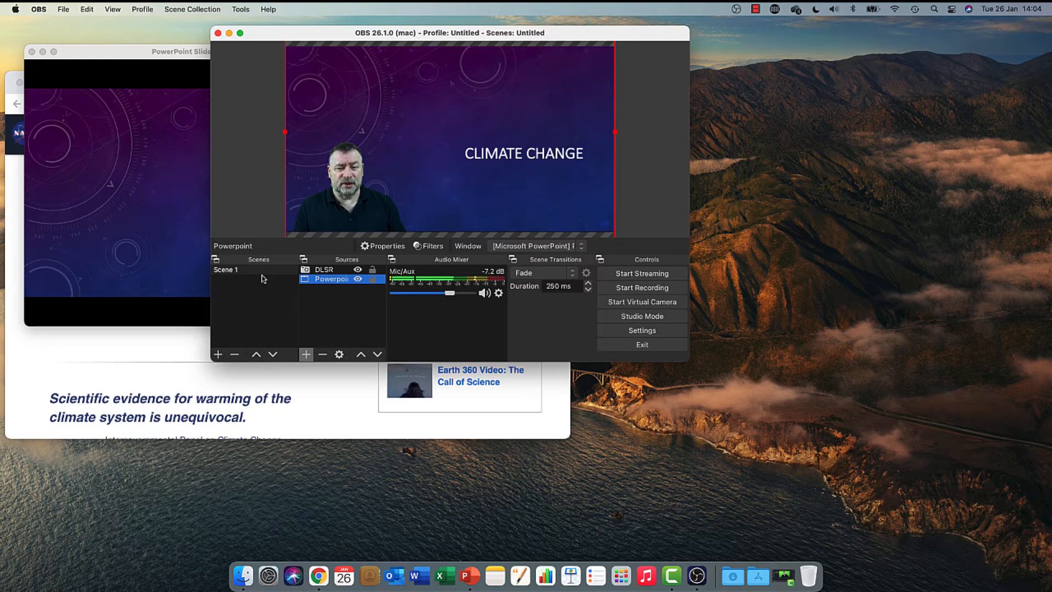
{"action": "left_click", "coordinate": [177, 249]}
{"action": "left_click_drag", "start_coordinate": [464, 37], "coordinate": [589, 34]}
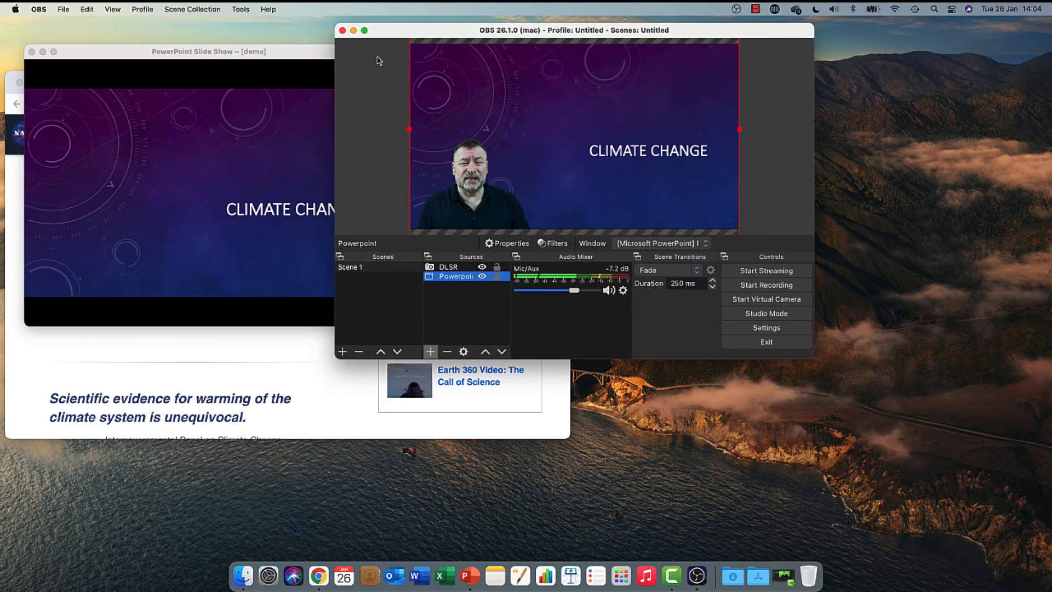
Step: Switch to the PowerPoint slide show window and advance the presentation to Slide Three
{"action": "left_click", "coordinate": [262, 57]}
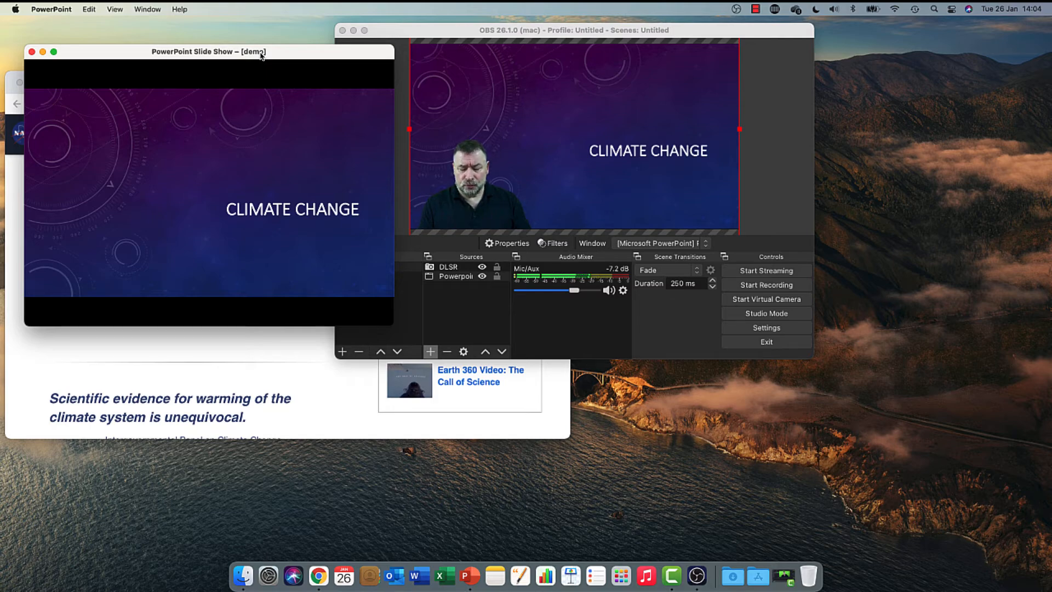
{"action": "key", "text": "Right"}
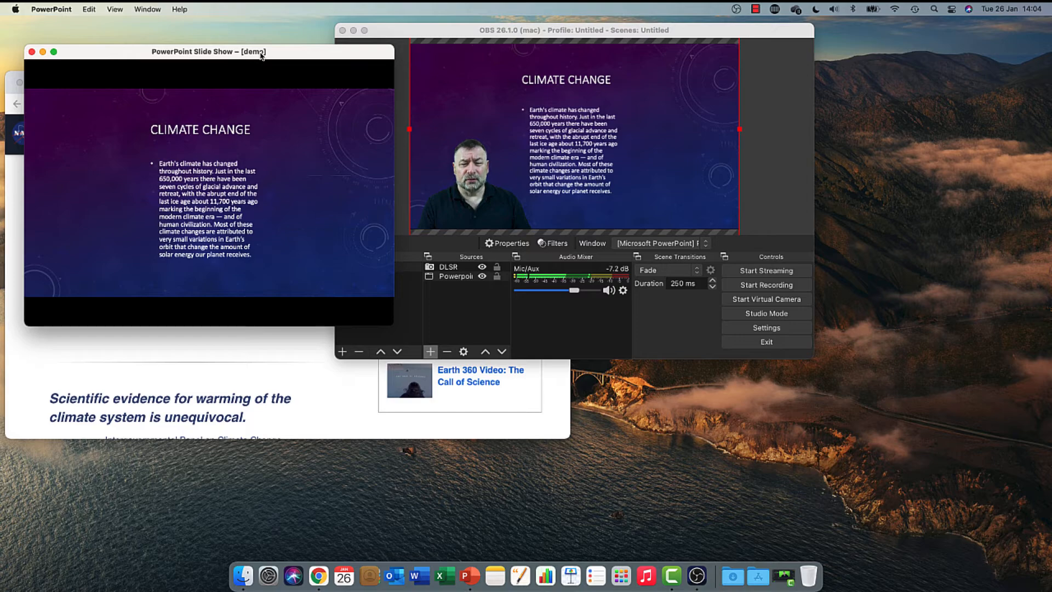
{"action": "key", "text": "Right"}
{"action": "key", "text": "Right"}
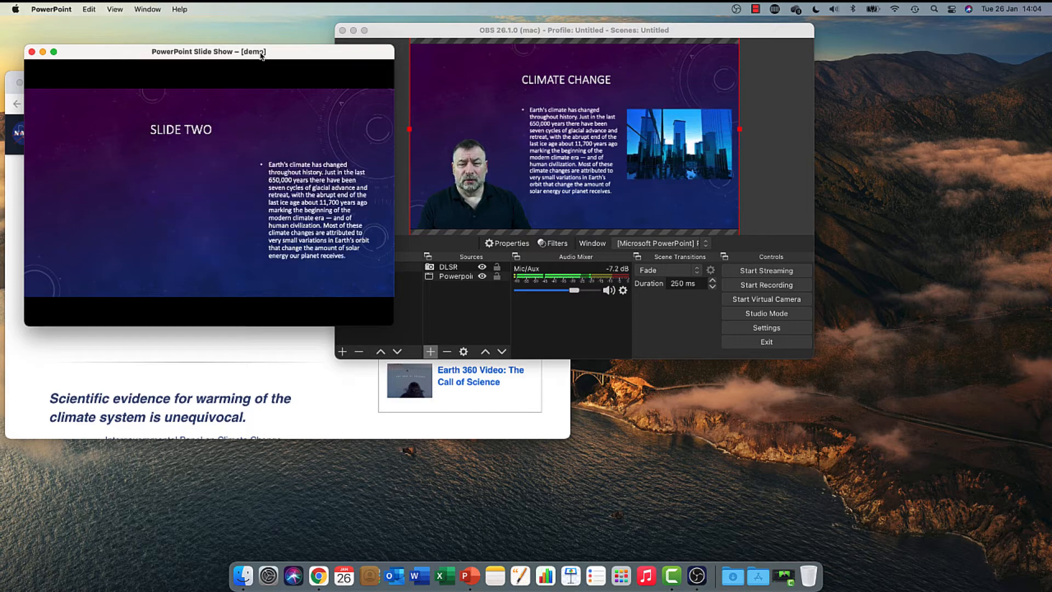
{"action": "key", "text": "Right"}
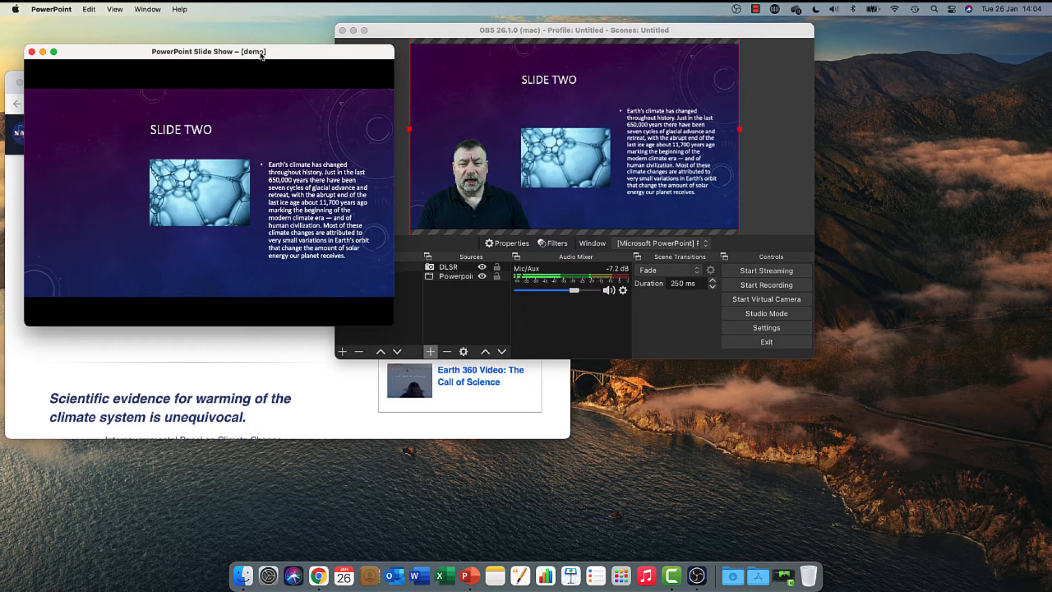
{"action": "key", "text": "Right"}
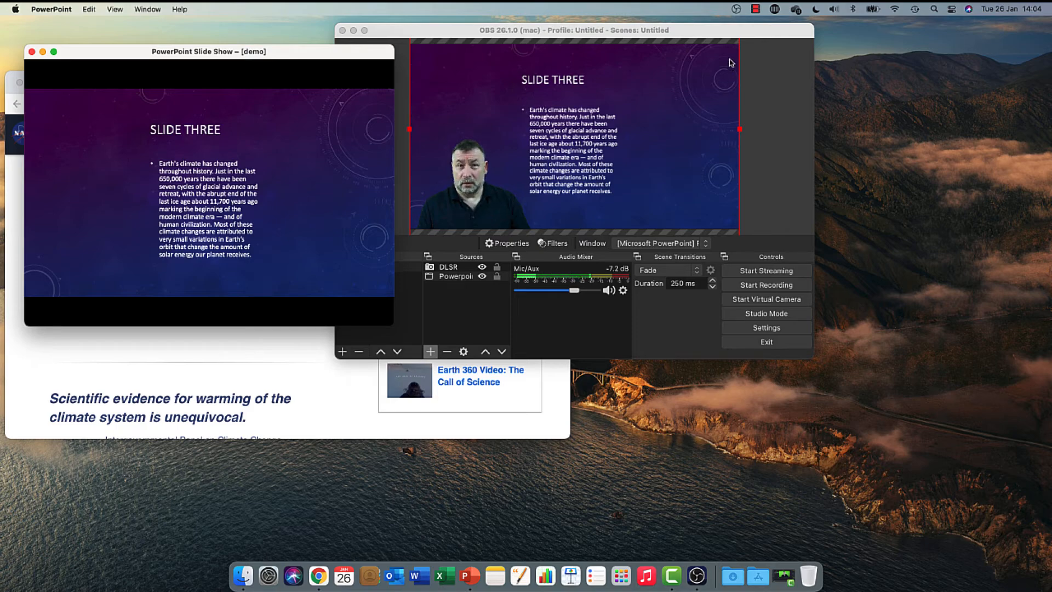
Step: Switch to OBS on the Windows computer and add a Window Capture source named powerpoint without choosing a window for it
{"action": "mouse_move", "coordinate": [663, 586]}
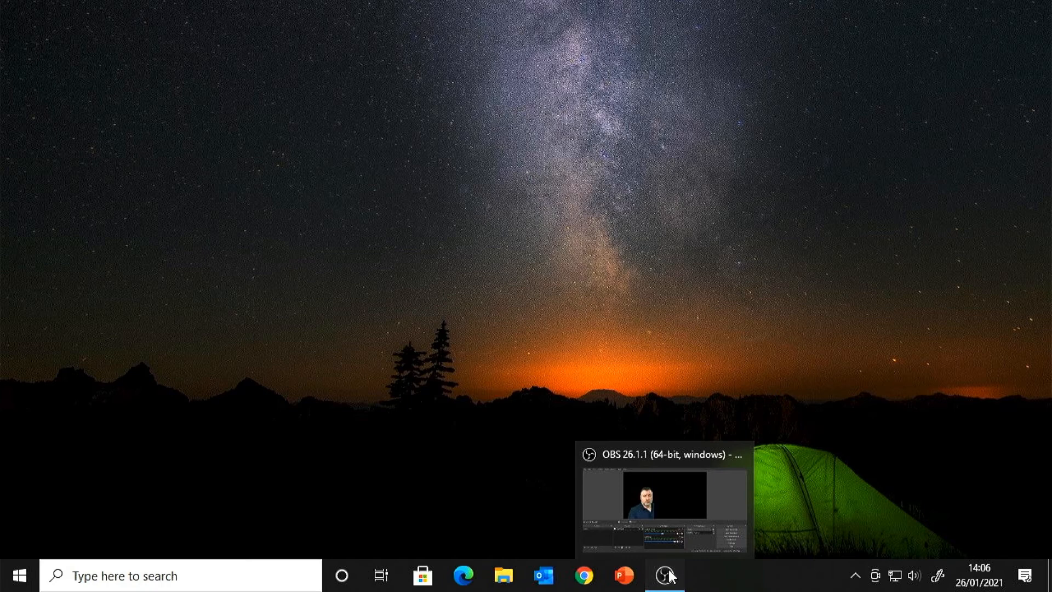
{"action": "left_click", "coordinate": [671, 576]}
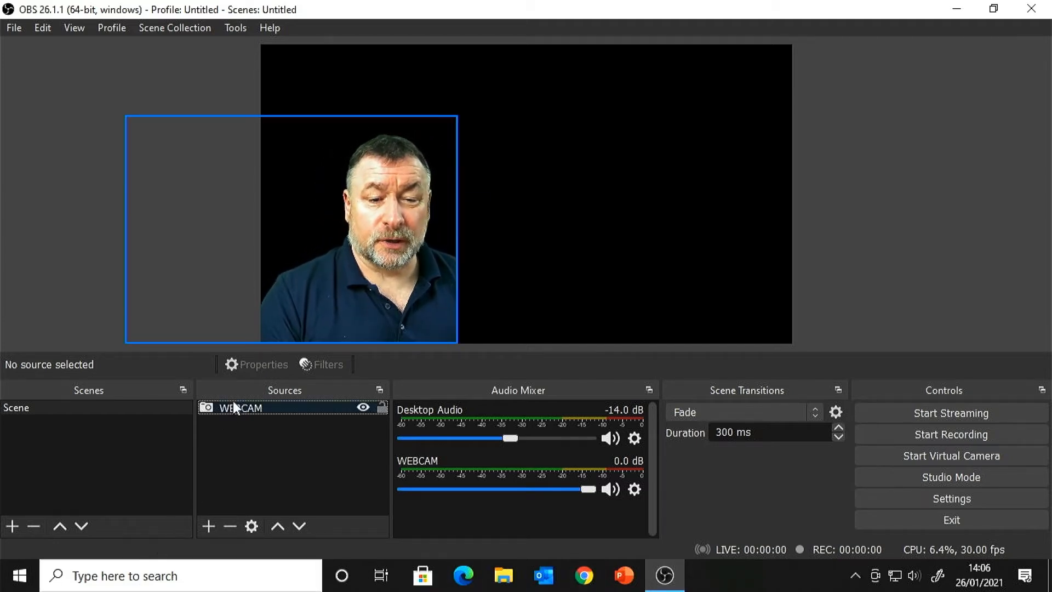
{"action": "left_click", "coordinate": [215, 524]}
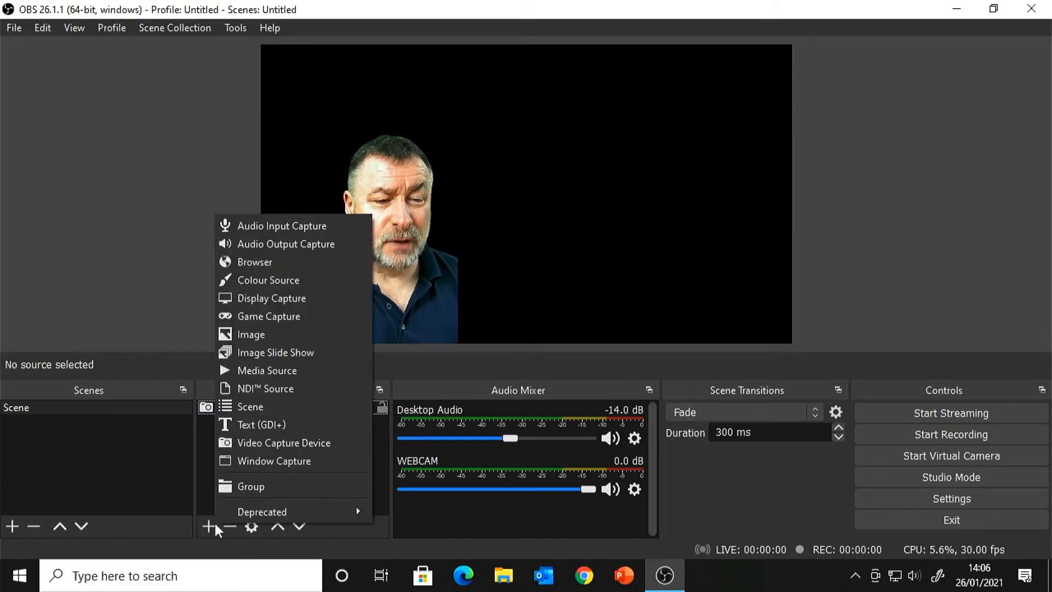
{"action": "left_click", "coordinate": [242, 460]}
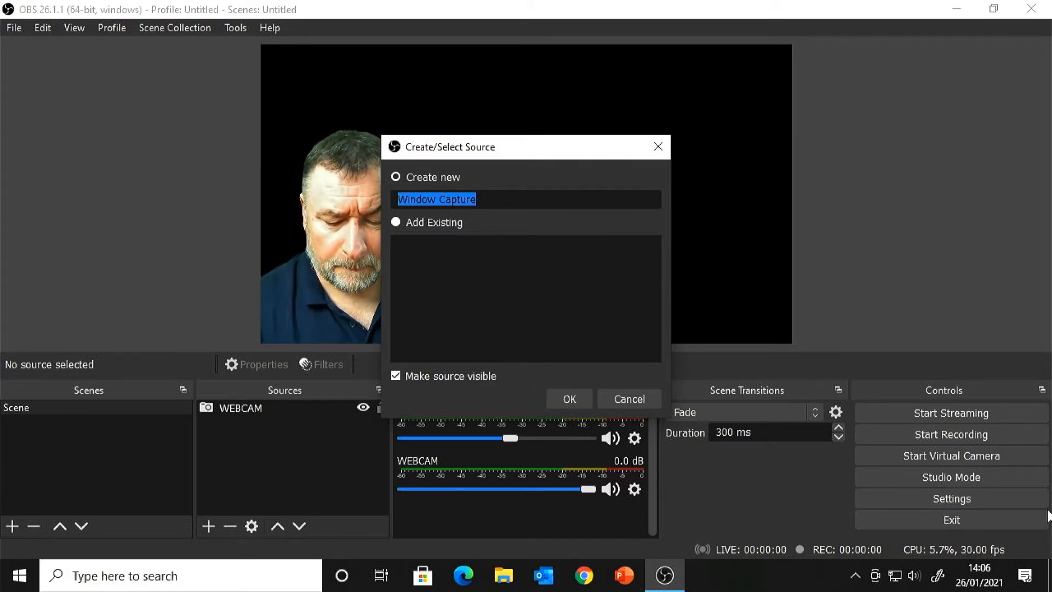
{"action": "type", "text": "powerpoint"}
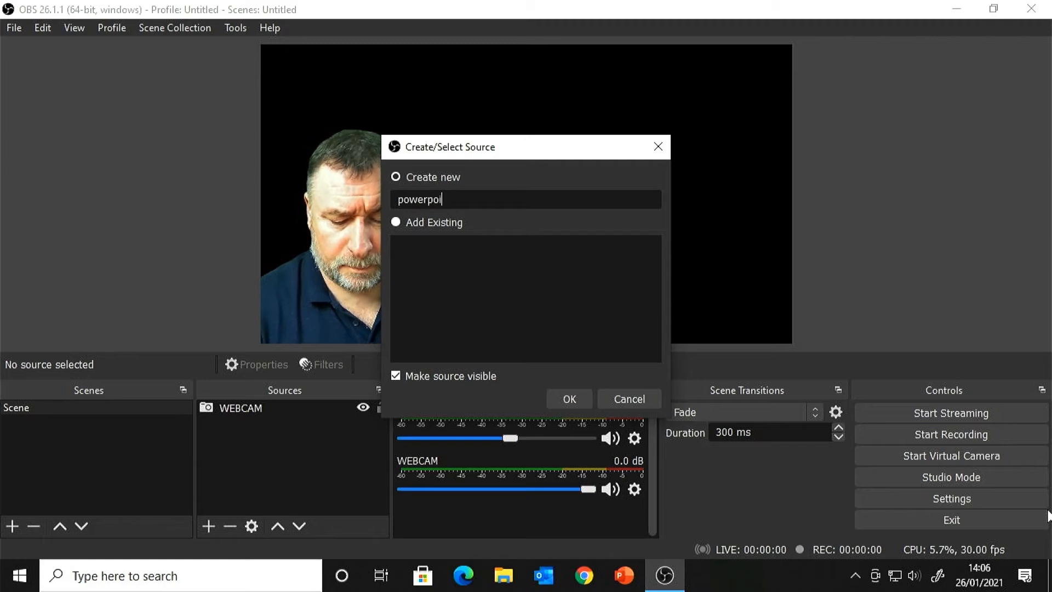
{"action": "left_click", "coordinate": [550, 396]}
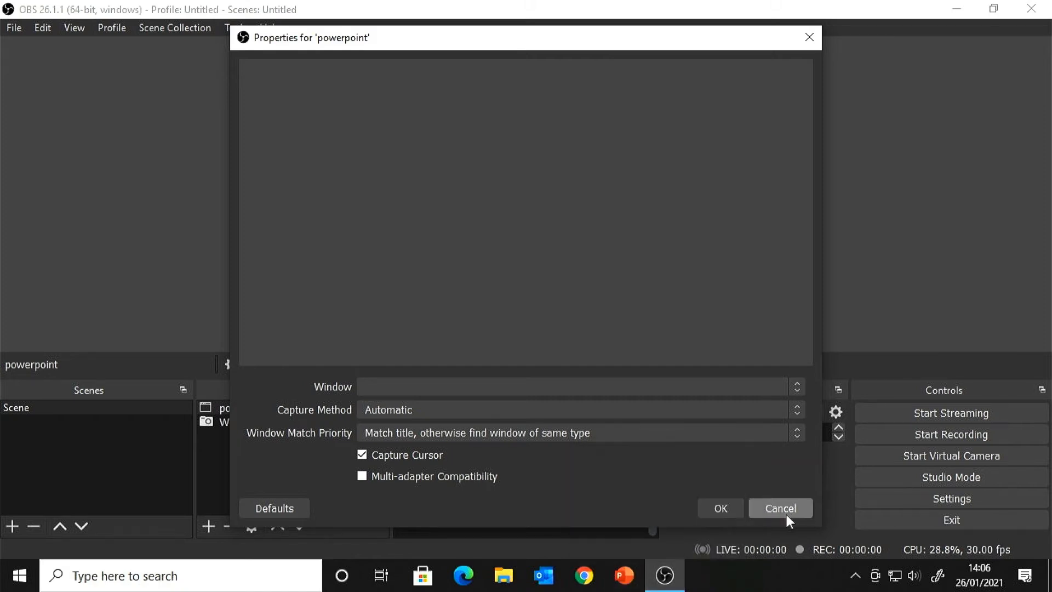
{"action": "left_click", "coordinate": [810, 39]}
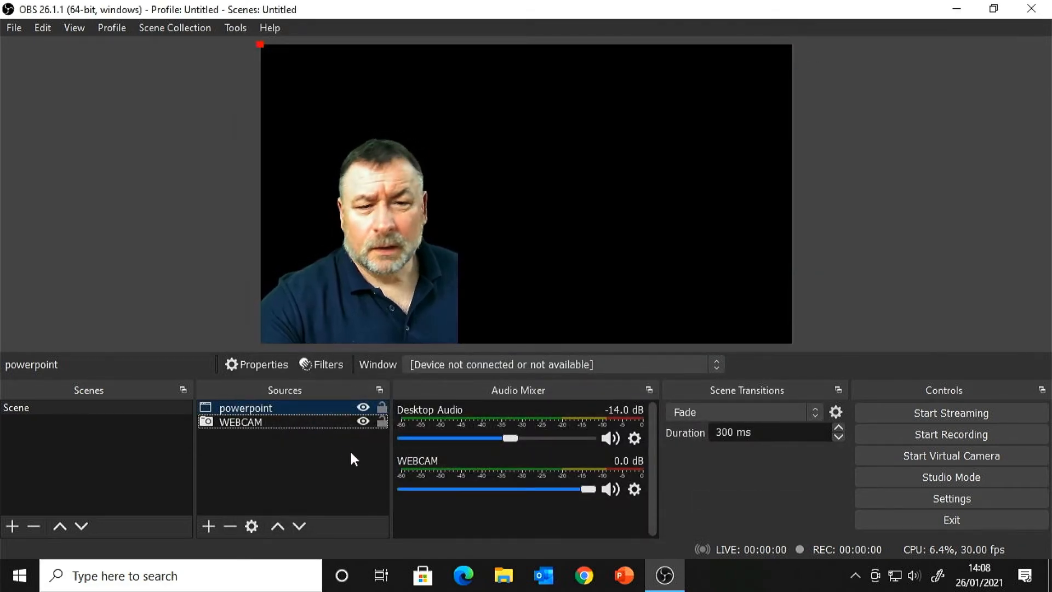
Step: Open the demo presentation in PowerPoint and keep its show type set to Browsed by an individual (window)
{"action": "left_click", "coordinate": [628, 582]}
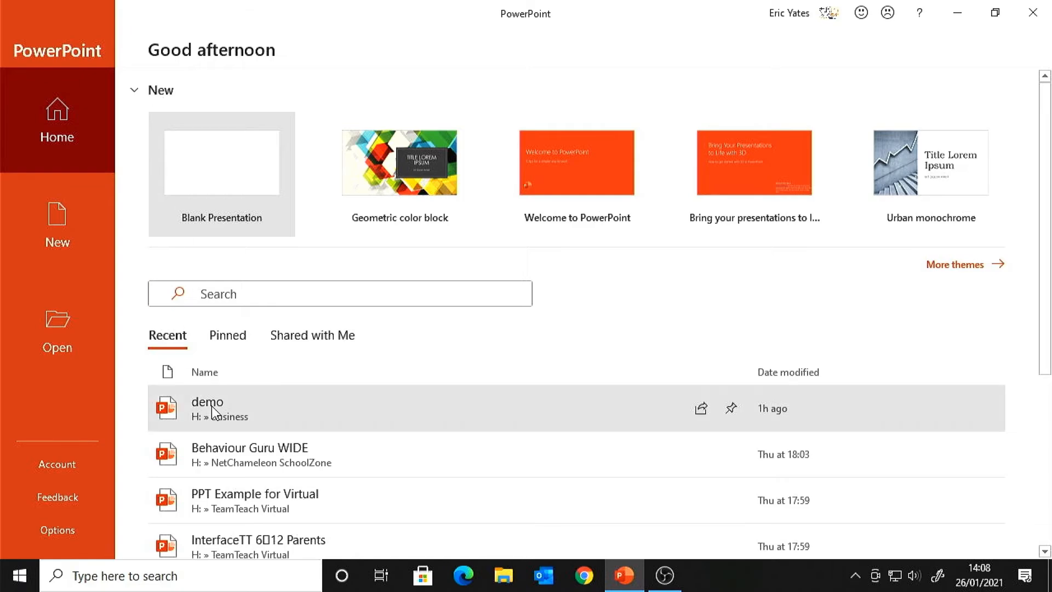
{"action": "left_click", "coordinate": [211, 406]}
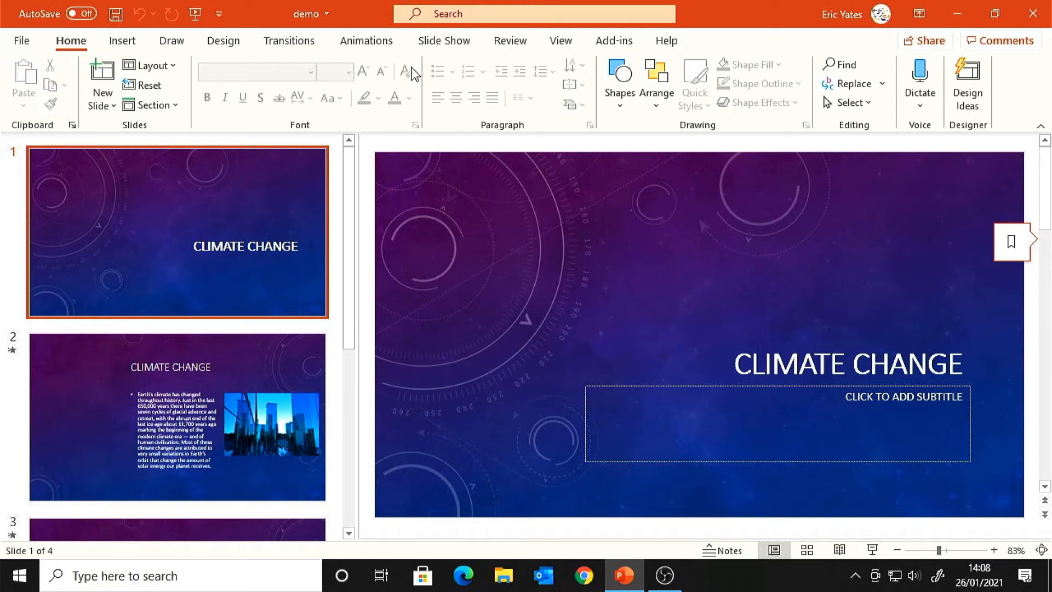
{"action": "left_click", "coordinate": [450, 42]}
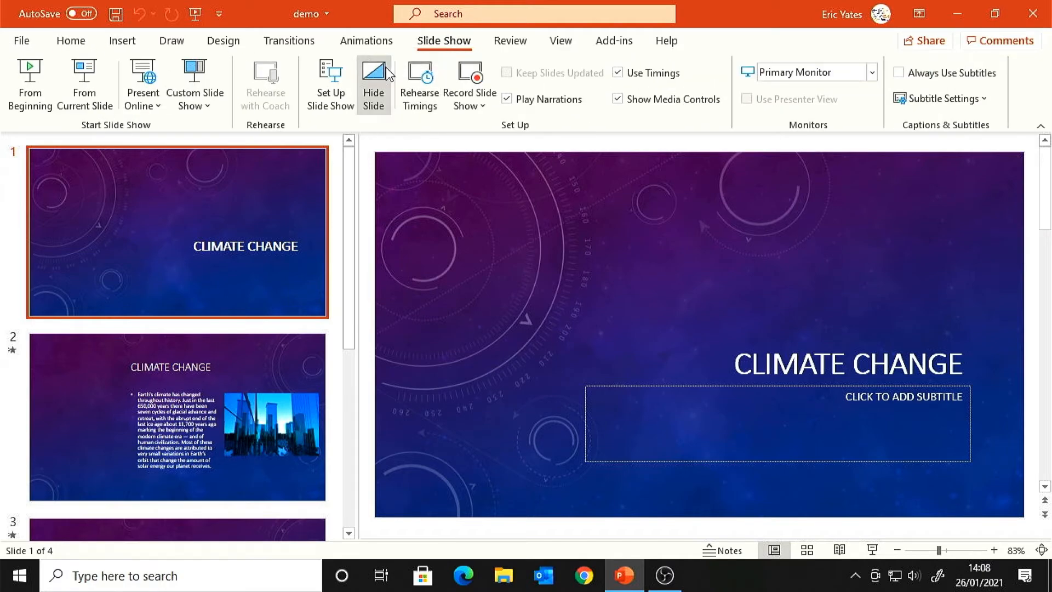
{"action": "left_click", "coordinate": [343, 79]}
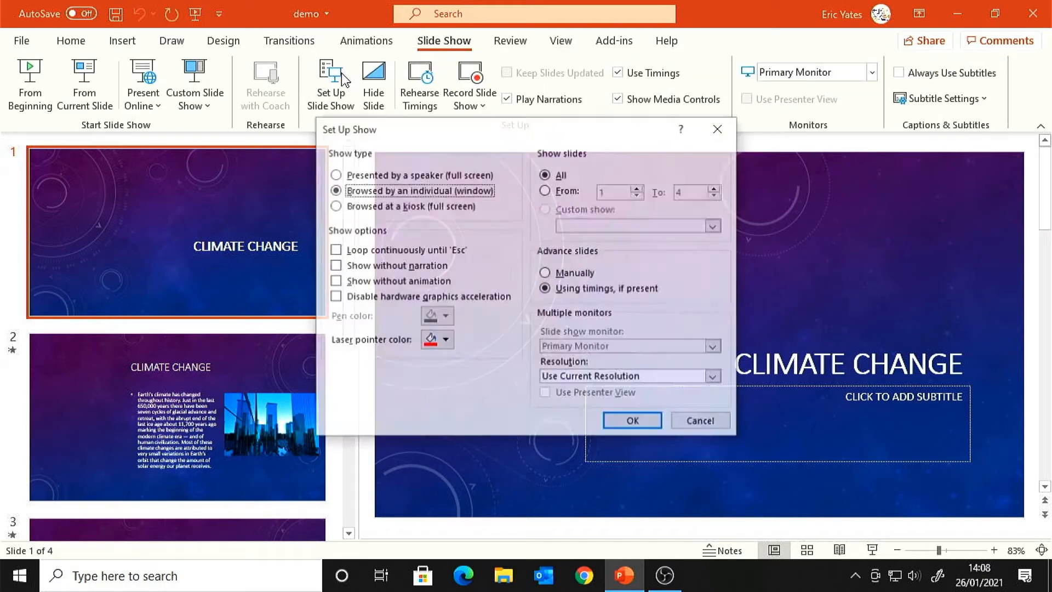
{"action": "left_click", "coordinate": [644, 423]}
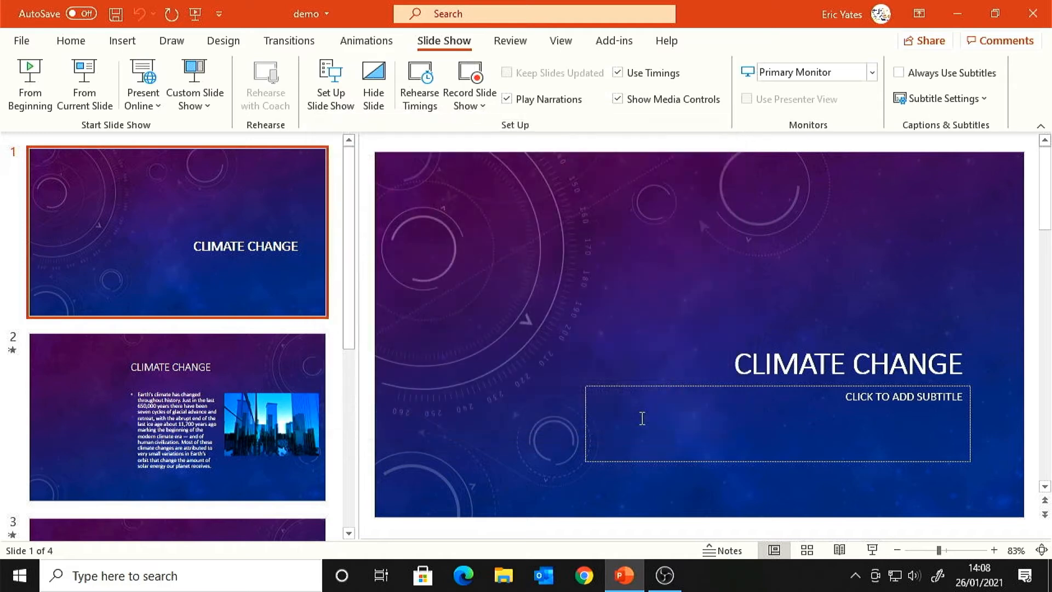
Step: Start the slide show from the beginning, restore its window to a smaller size, and return to OBS
{"action": "left_click", "coordinate": [30, 82]}
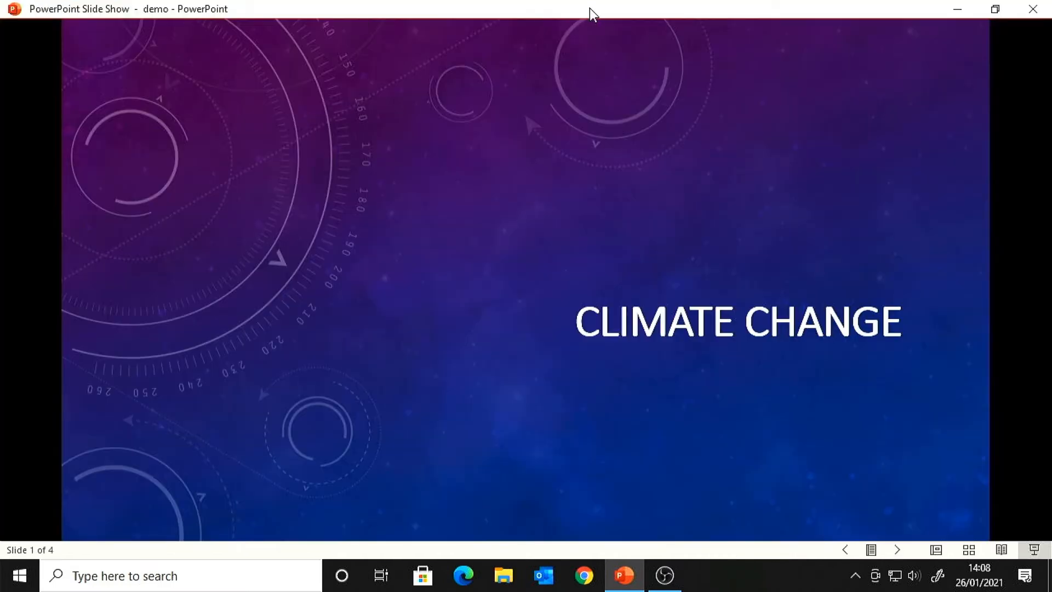
{"action": "left_click", "coordinate": [993, 10]}
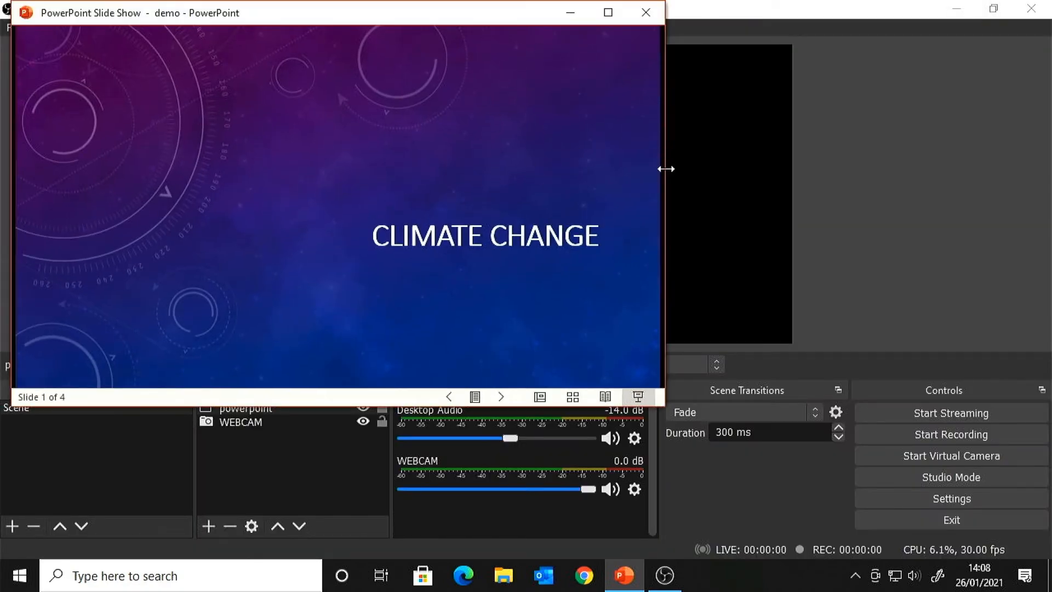
{"action": "left_click", "coordinate": [724, 176]}
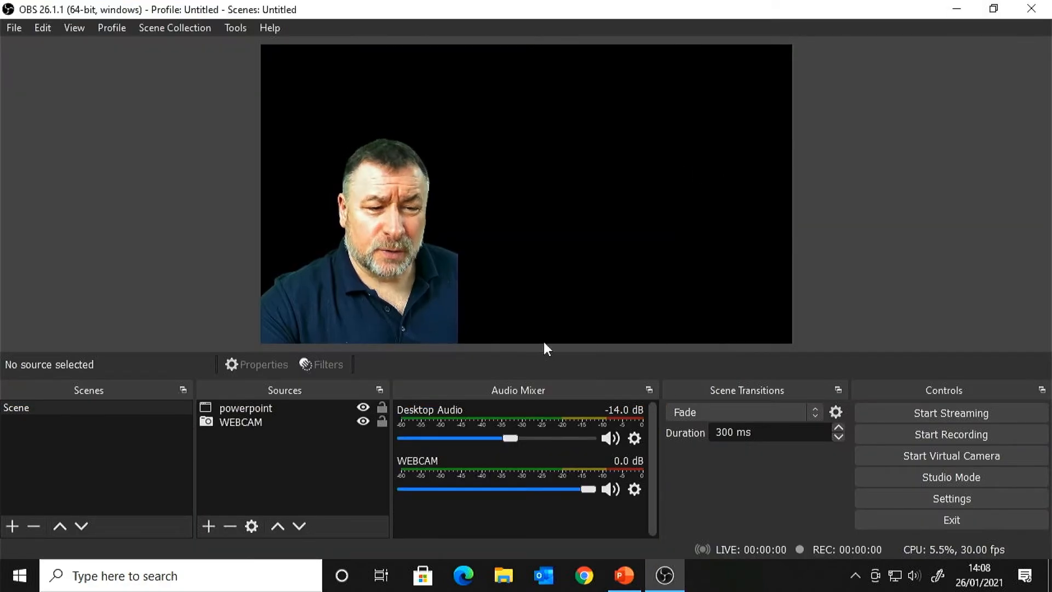
Step: Set the powerpoint source to capture the "[POWERPNT.EXE]: PowerPoint Slide Show - demo - PowerPoint" window and enlarge it to slightly overfill the canvas
{"action": "double_click", "coordinate": [281, 408]}
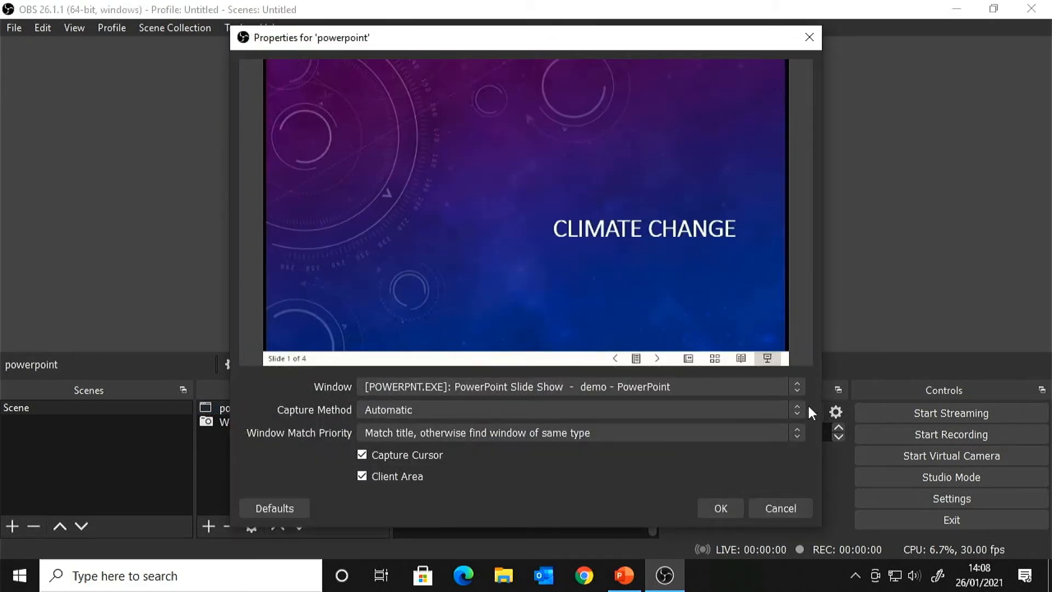
{"action": "left_click", "coordinate": [725, 509]}
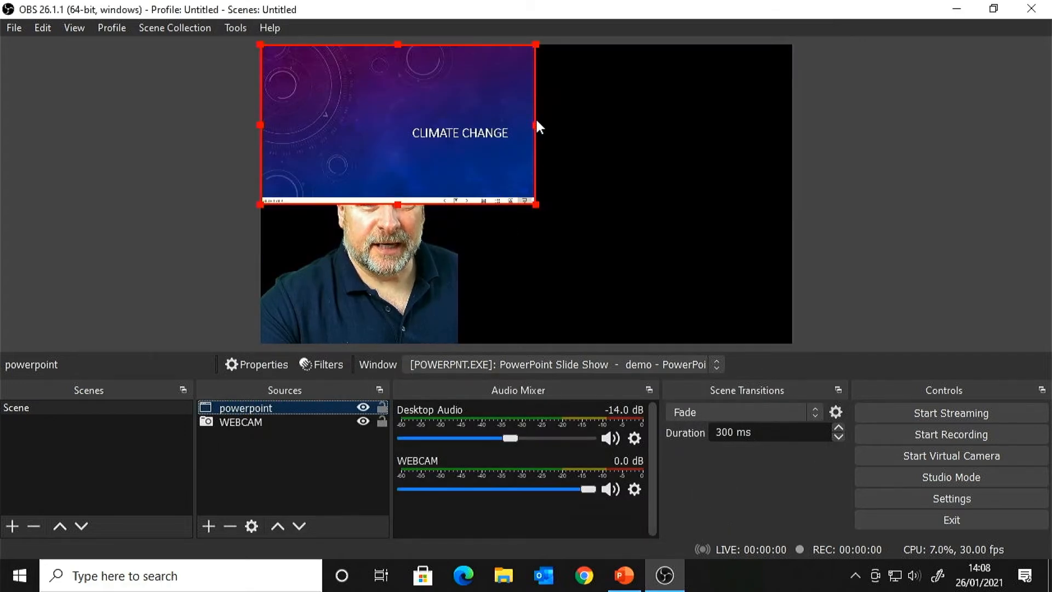
{"action": "left_click_drag", "start_coordinate": [536, 125], "coordinate": [801, 206]}
{"action": "mouse_move", "coordinate": [508, 145]}
{"action": "left_mouse_down"}
{"action": "mouse_move", "coordinate": [505, 129]}
{"action": "mouse_move", "coordinate": [509, 142]}
{"action": "left_mouse_up"}
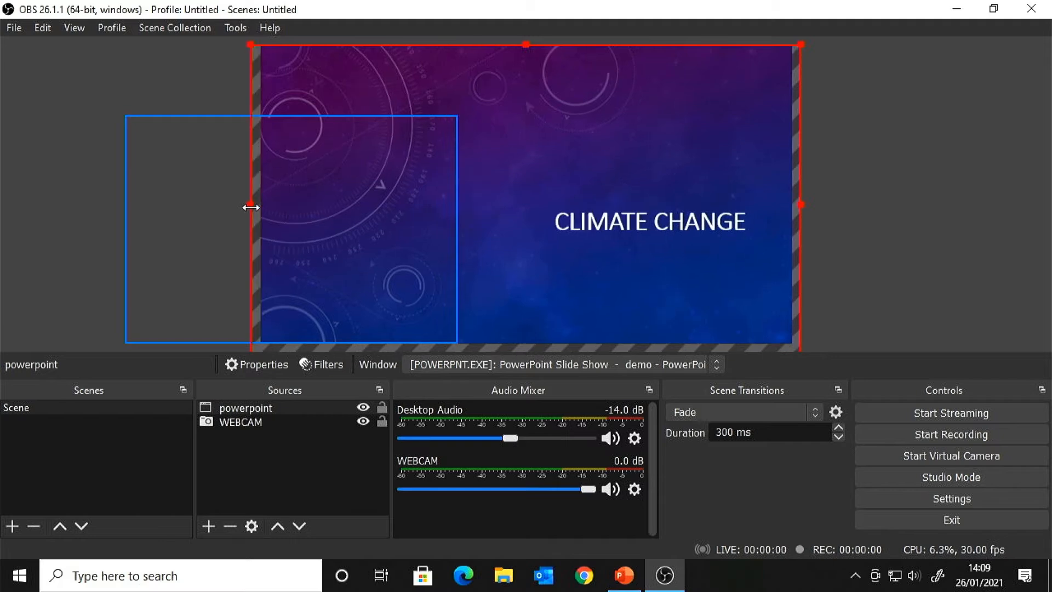
{"action": "left_click_drag", "start_coordinate": [251, 209], "coordinate": [242, 209]}
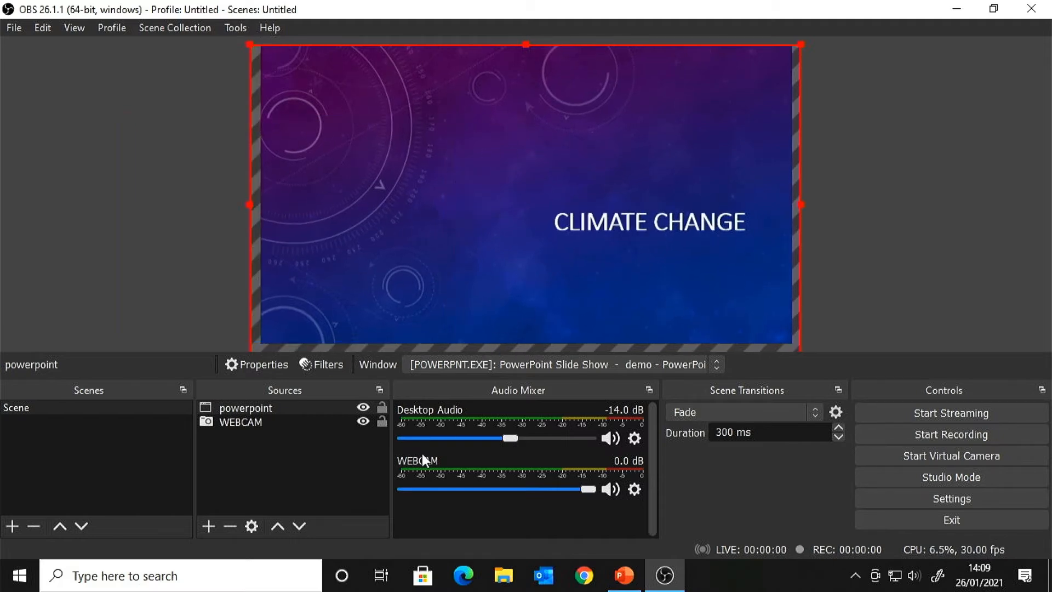
Step: Move the powerpoint source below WEBCAM in the source order, and briefly restore the OBS window before maximizing it again
{"action": "left_click", "coordinate": [272, 408]}
{"action": "left_click_drag", "start_coordinate": [271, 406], "coordinate": [265, 429]}
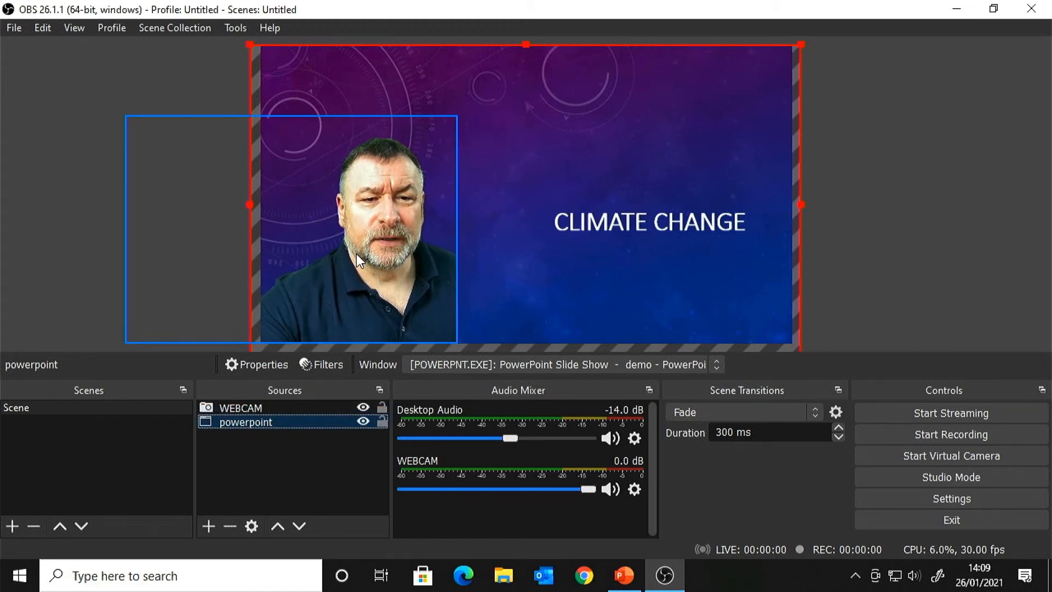
{"action": "left_click", "coordinate": [999, 7]}
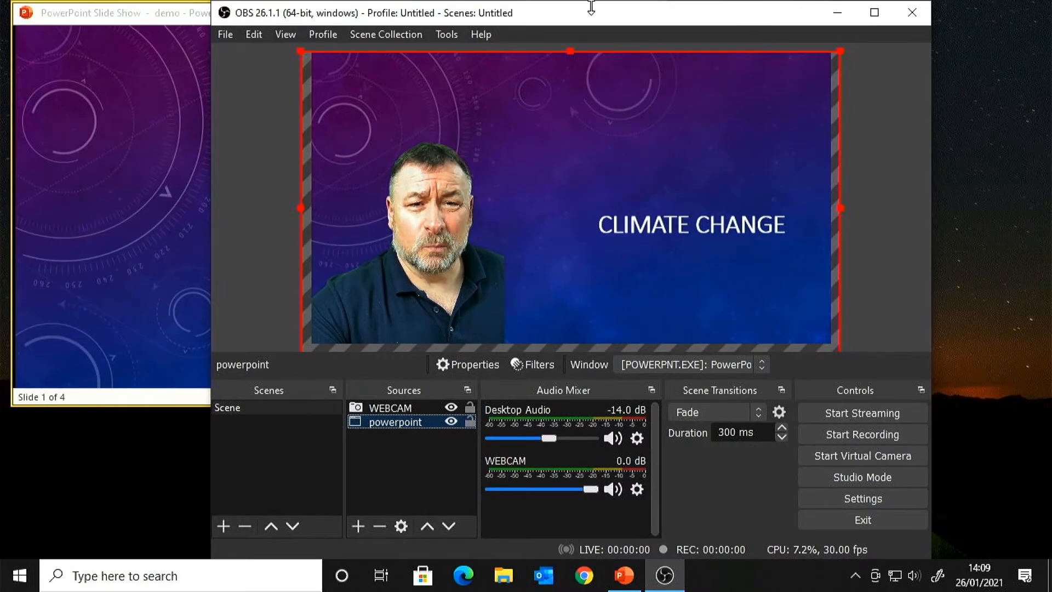
{"action": "left_click_drag", "start_coordinate": [570, 20], "coordinate": [580, 0]}
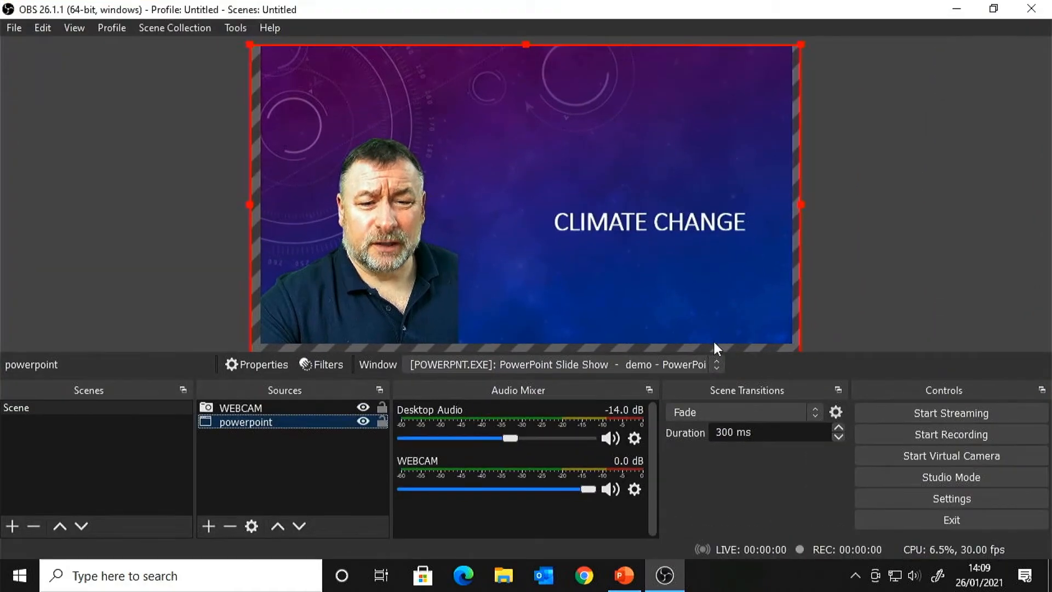
Step: Restore the OBS window to a smaller size, bring the slide show window to the front, and shrink and re-enlarge it
{"action": "left_click", "coordinate": [998, 11]}
{"action": "mouse_move", "coordinate": [698, 11]}
{"action": "left_mouse_down"}
{"action": "mouse_move", "coordinate": [623, 22]}
{"action": "mouse_move", "coordinate": [616, 11]}
{"action": "mouse_move", "coordinate": [679, 12]}
{"action": "left_mouse_up"}
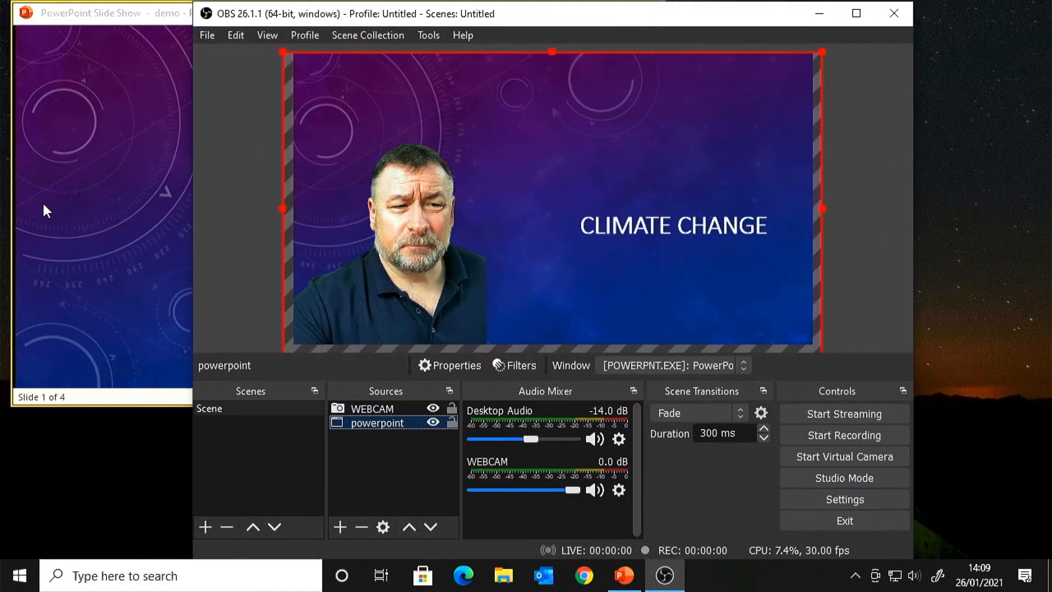
{"action": "left_click", "coordinate": [67, 215]}
{"action": "left_click_drag", "start_coordinate": [659, 400], "coordinate": [474, 295]}
{"action": "left_click_drag", "start_coordinate": [617, 387], "coordinate": [650, 406]}
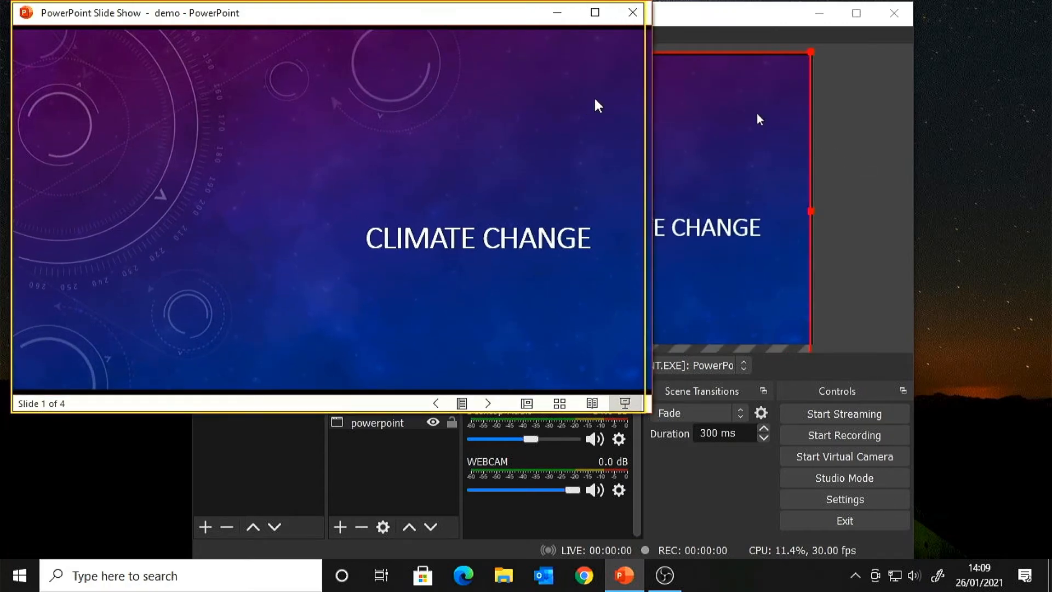
Step: Switch between OBS and the slide show, advance the slides to the end of the show, and step back to slide 4
{"action": "left_click", "coordinate": [664, 575]}
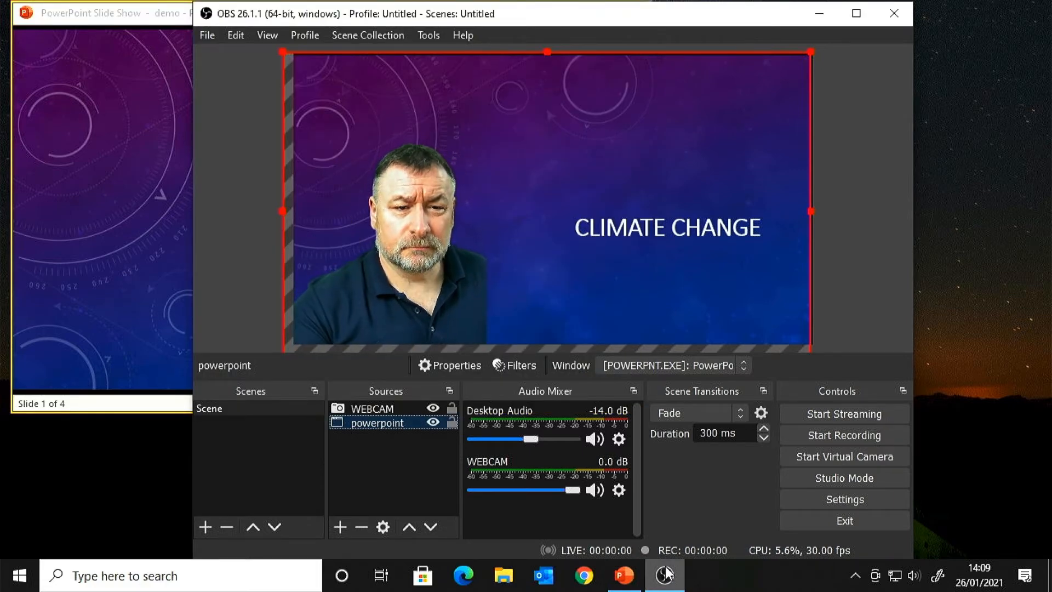
{"action": "left_click", "coordinate": [627, 578]}
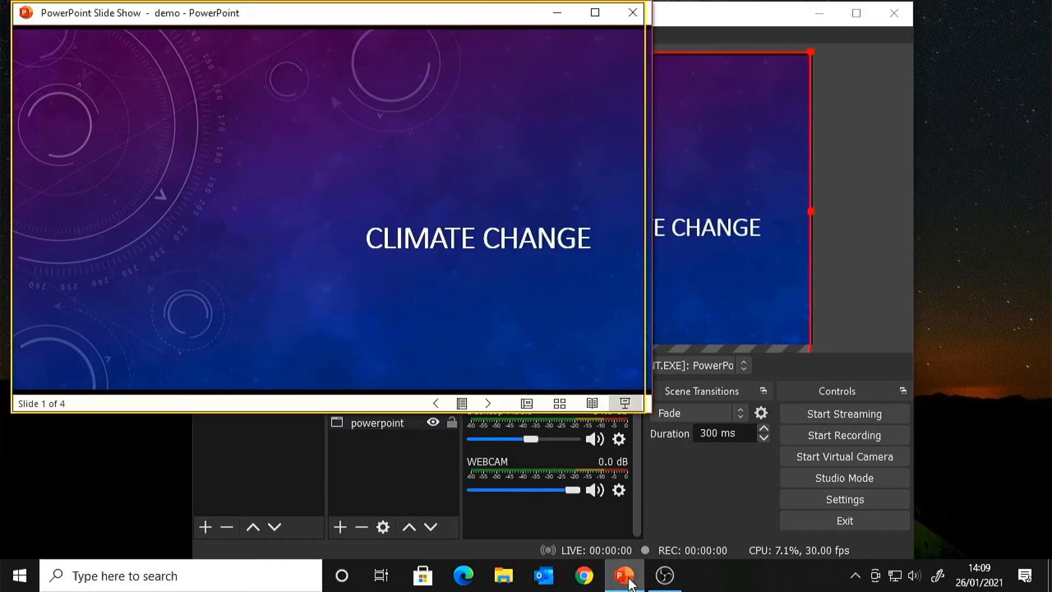
{"action": "left_click", "coordinate": [665, 575]}
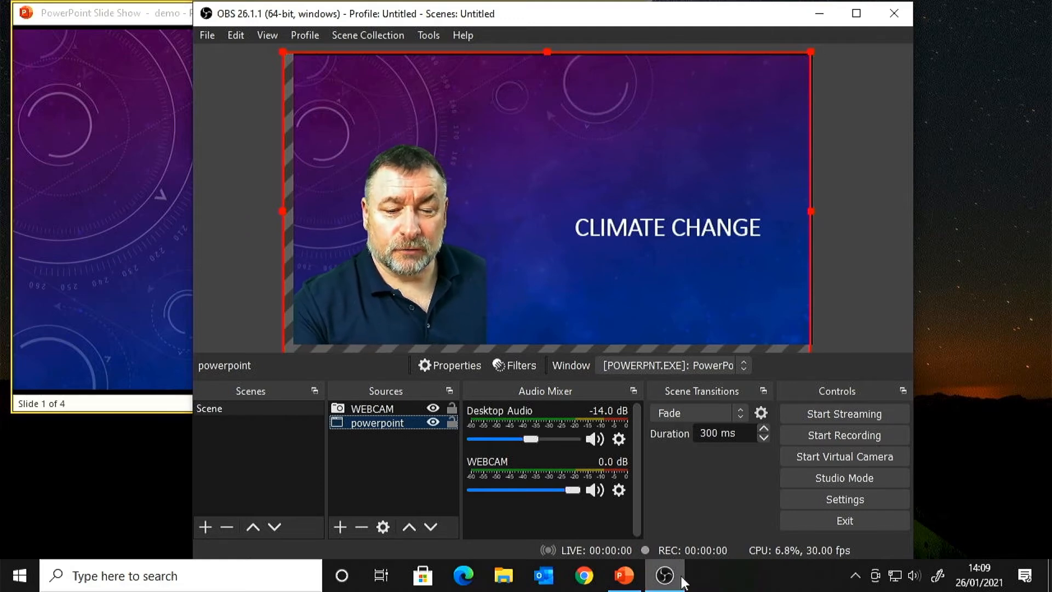
{"action": "left_click", "coordinate": [635, 578]}
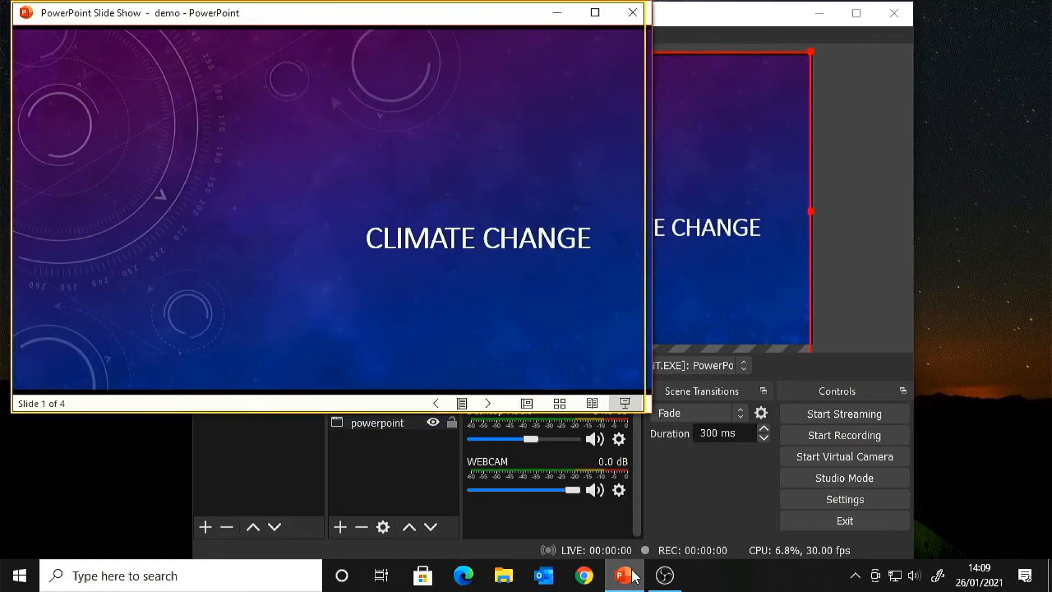
{"action": "key", "text": "Right"}
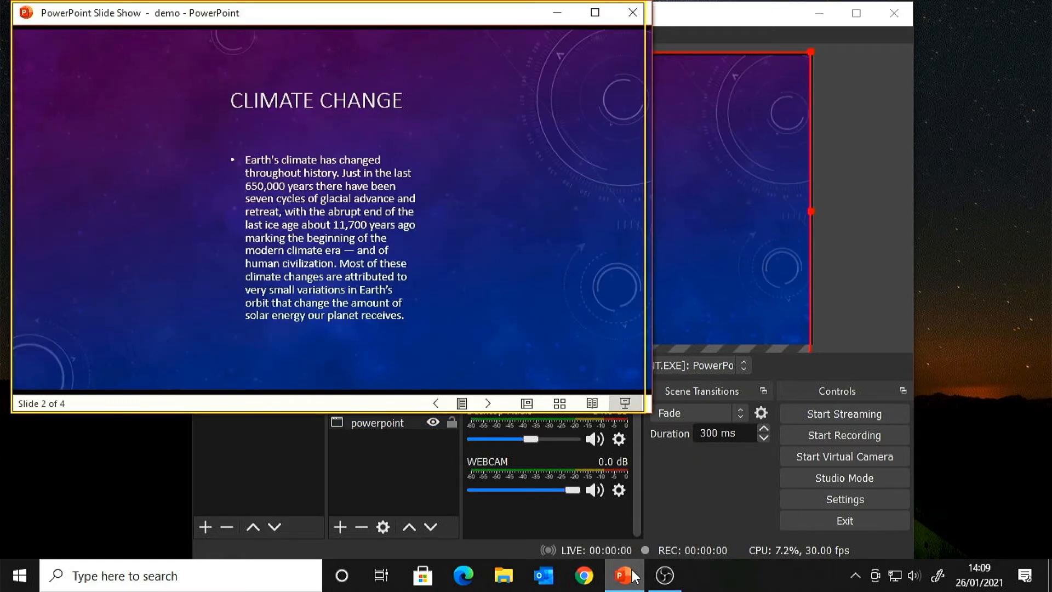
{"action": "key", "text": "Right"}
{"action": "key", "text": "Right"}
{"action": "key", "text": "Right"}
{"action": "key", "text": "Right"}
{"action": "key", "text": "Right"}
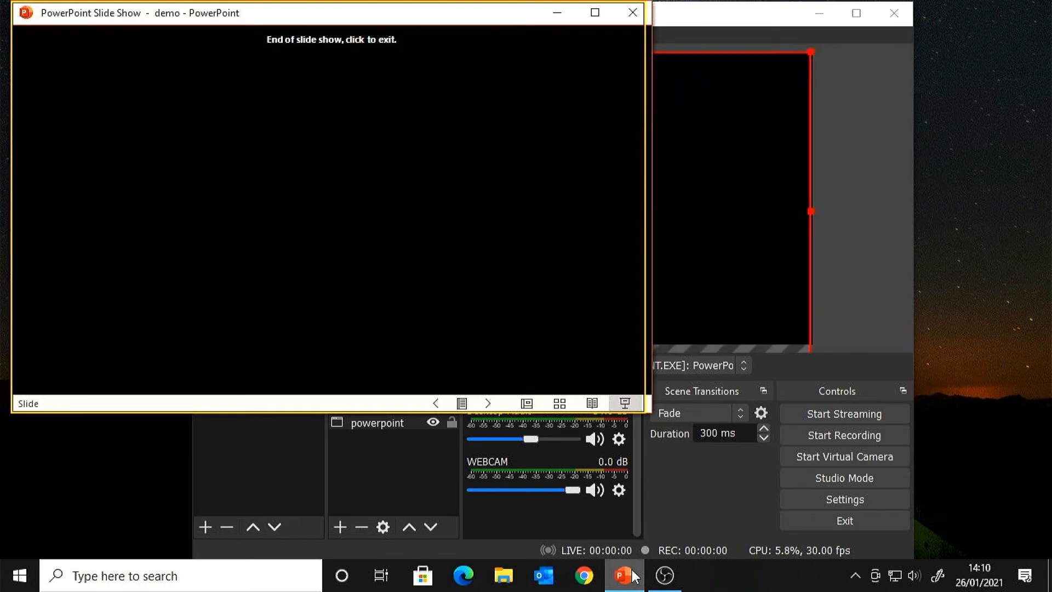
{"action": "key", "text": "Left"}
{"action": "key", "text": "Left"}
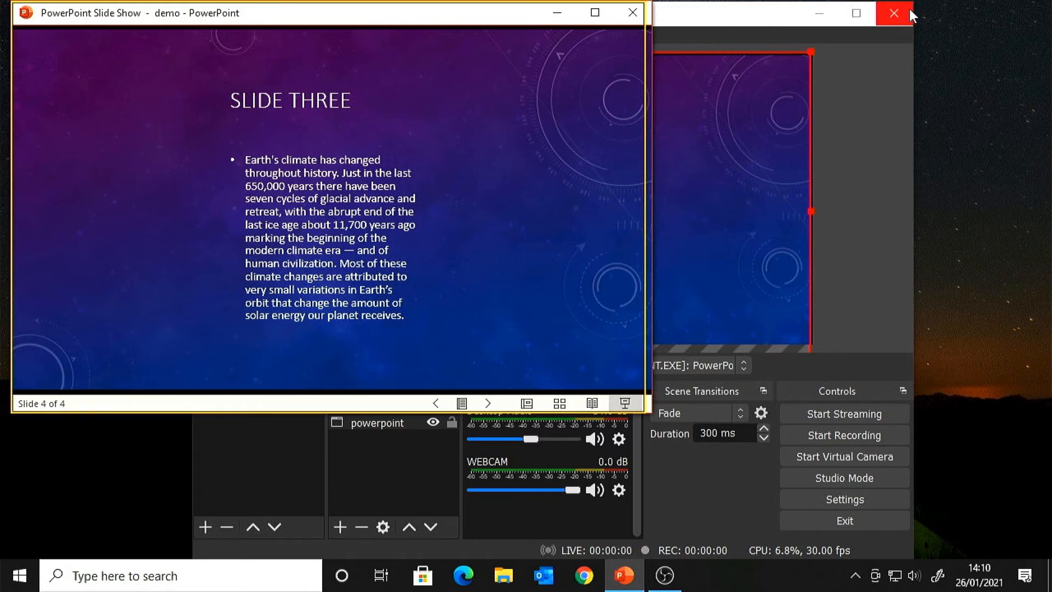
Step: Shrink the OBS window and arrange it beside the slide show window so the composited preview stays in view
{"action": "left_click_drag", "start_coordinate": [913, 1], "coordinate": [700, 54]}
{"action": "left_click_drag", "start_coordinate": [620, 78], "coordinate": [814, 17]}
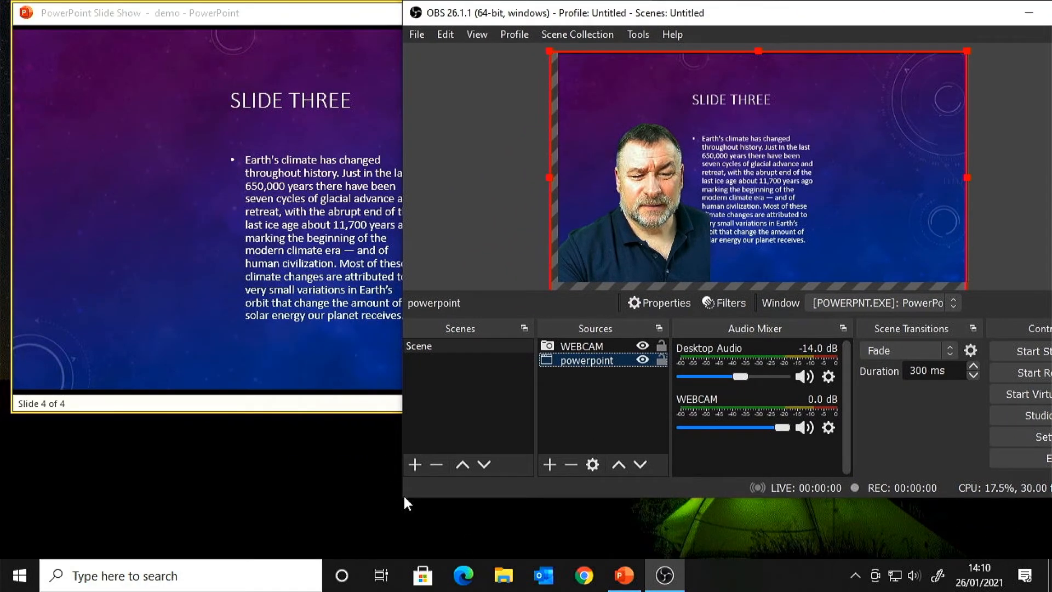
{"action": "left_click_drag", "start_coordinate": [761, 13], "coordinate": [718, 42]}
{"action": "left_click", "coordinate": [160, 21]}
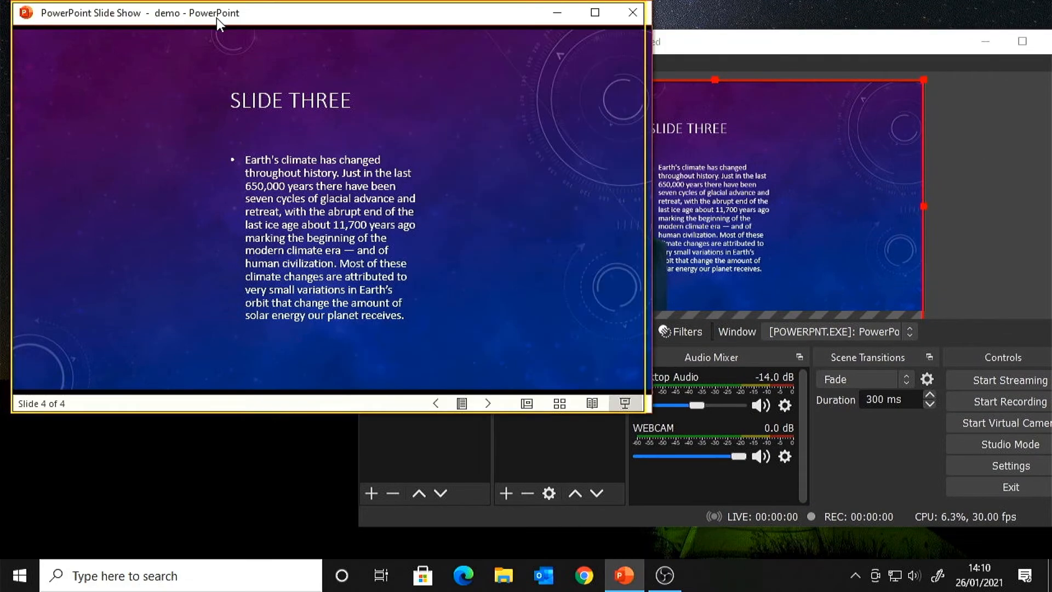
{"action": "left_click_drag", "start_coordinate": [443, 20], "coordinate": [389, 17]}
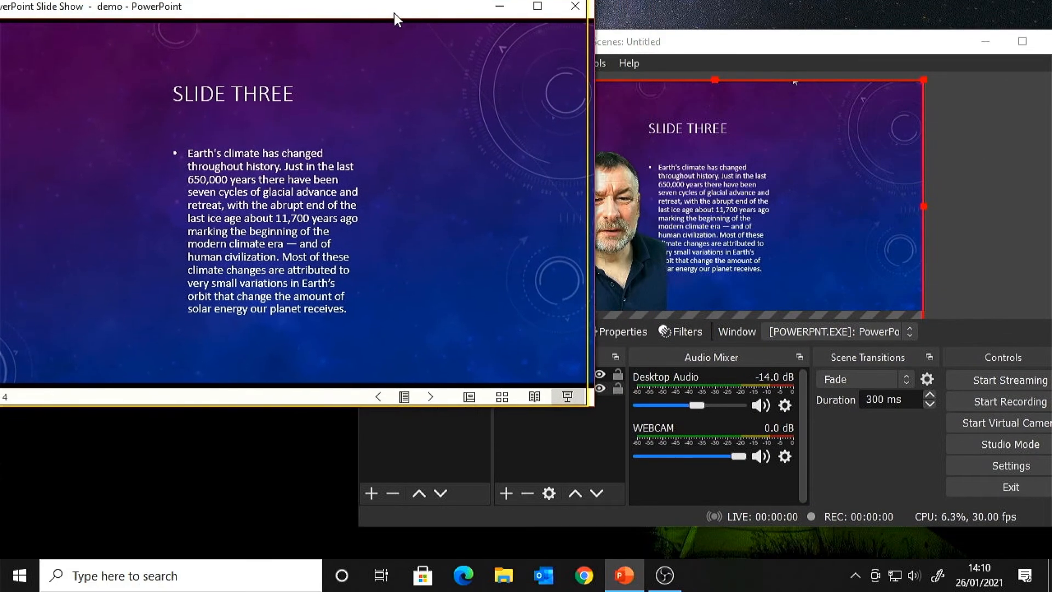
{"action": "left_click", "coordinate": [713, 43]}
{"action": "left_click_drag", "start_coordinate": [713, 43], "coordinate": [735, 28]}
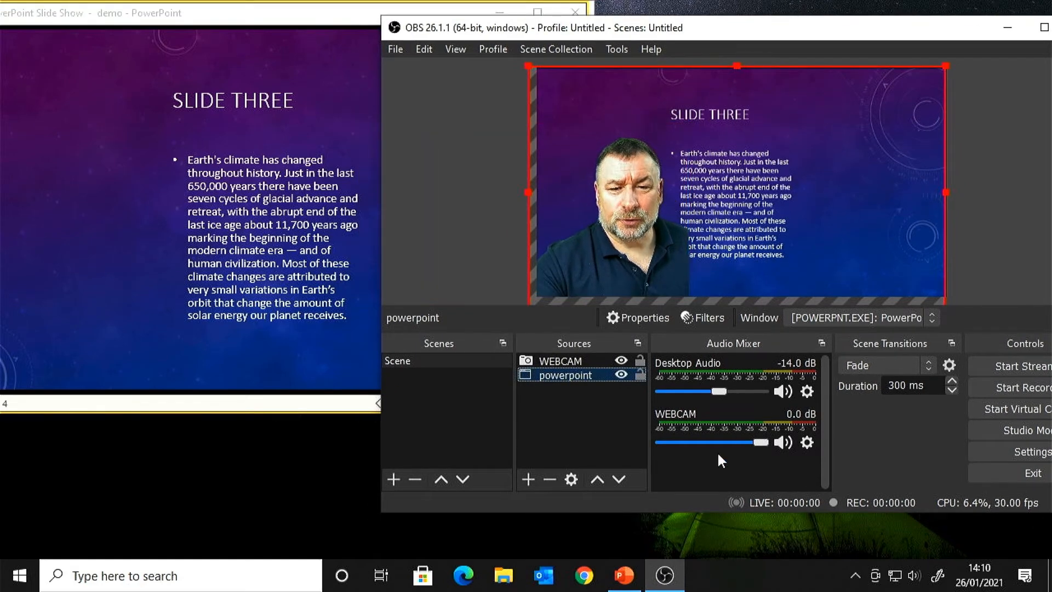
Step: Reveal the picture on SLIDE THREE in the slide show, and shift the WEBCAM image down and left on the canvas to clear the slide text
{"action": "left_click", "coordinate": [275, 125]}
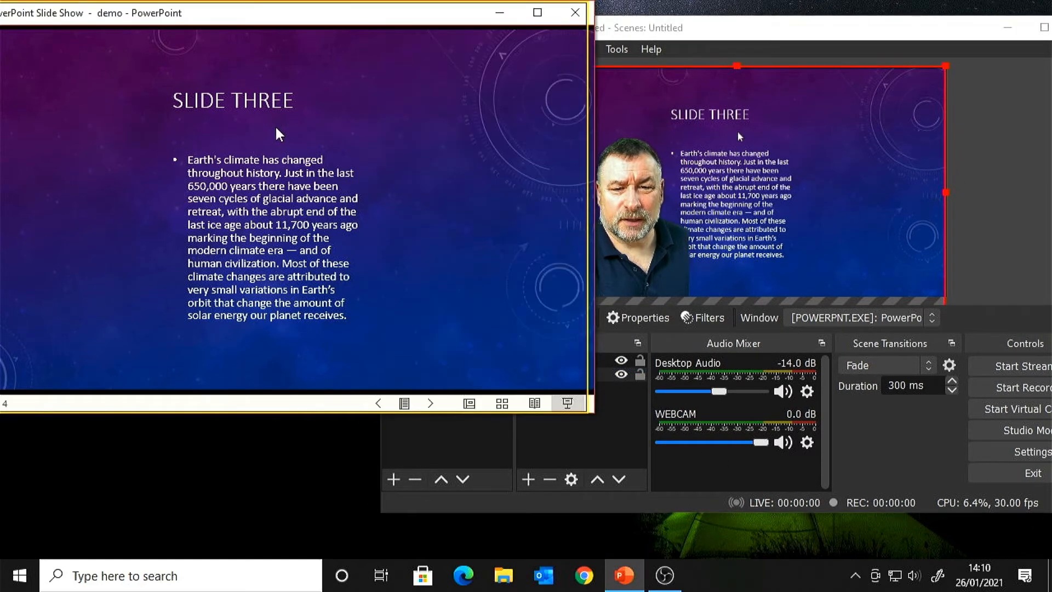
{"action": "left_click", "coordinate": [275, 125]}
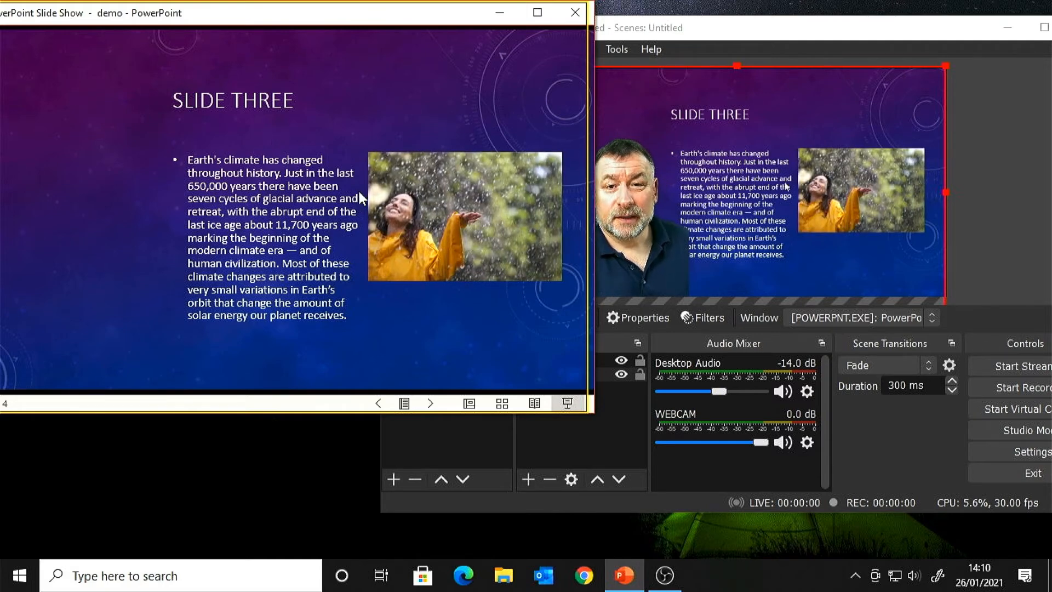
{"action": "left_click", "coordinate": [840, 30]}
{"action": "left_click_drag", "start_coordinate": [606, 249], "coordinate": [591, 277]}
{"action": "left_click", "coordinate": [563, 363]}
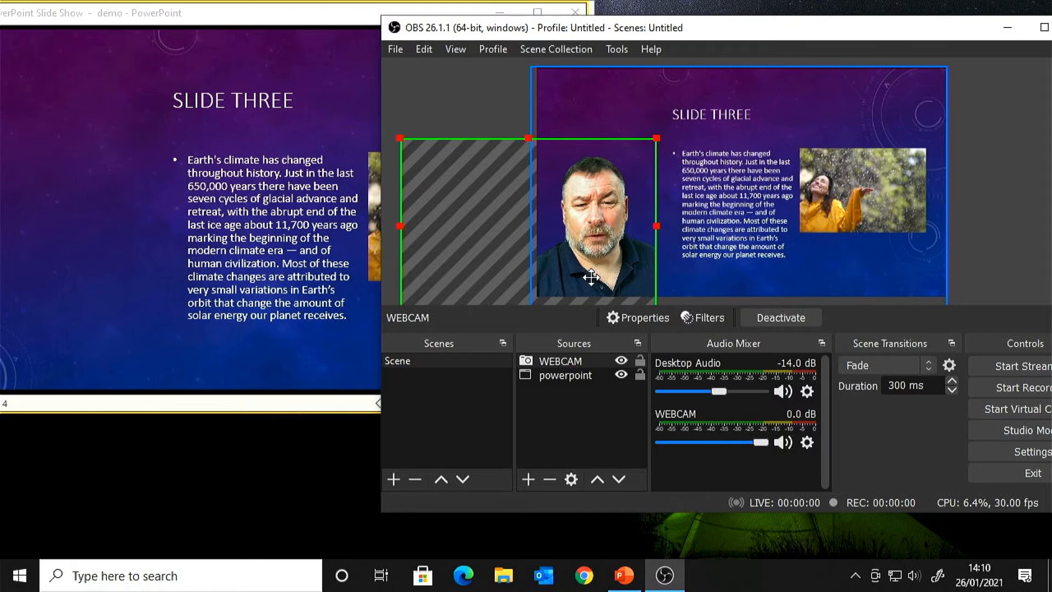
Step: Return to the slide show window and step back to SLIDE TWO
{"action": "left_click", "coordinate": [363, 203]}
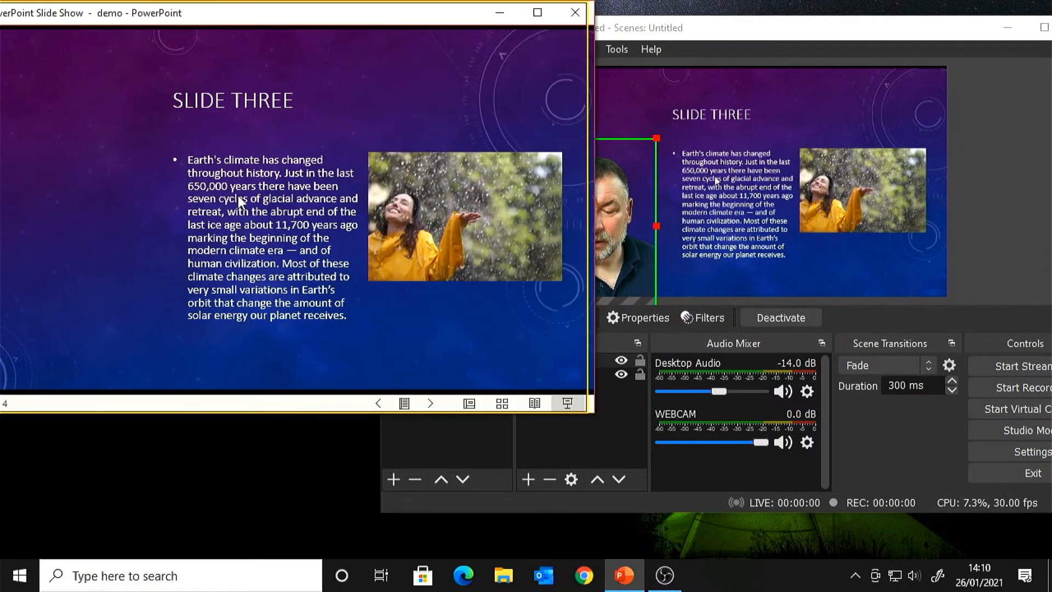
{"action": "left_click", "coordinate": [241, 202]}
{"action": "key", "text": "Left"}
{"action": "key", "text": "Left"}
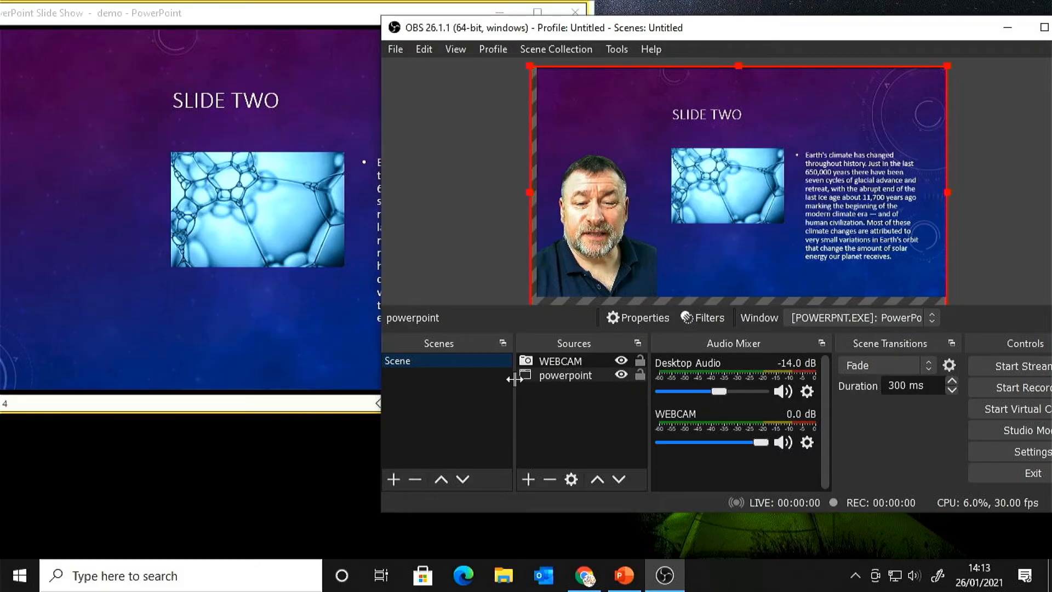
Step: Duplicate the existing scene under the name Scene 2
{"action": "right_click", "coordinate": [468, 364]}
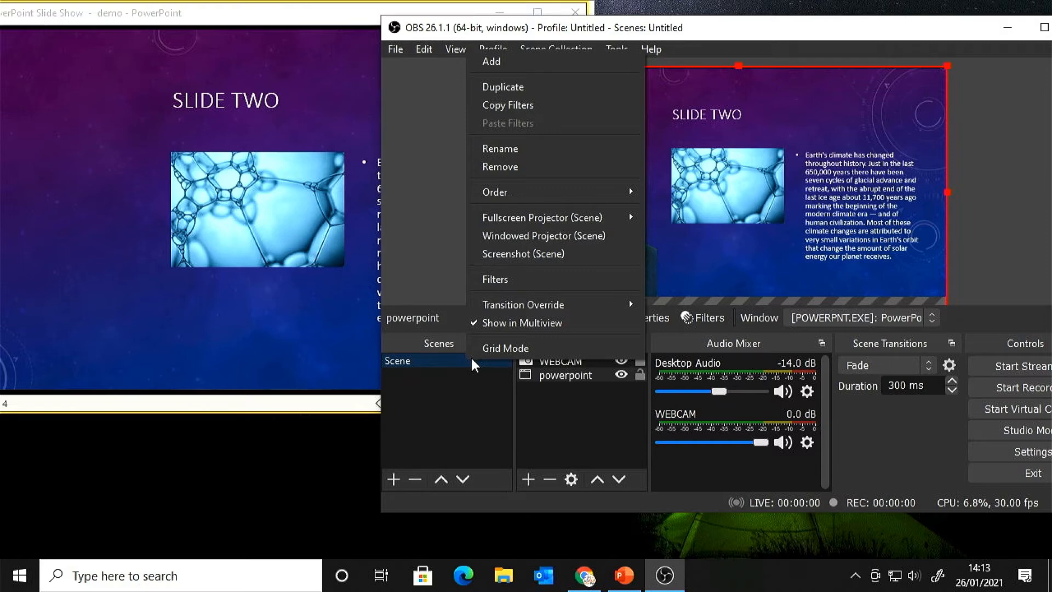
{"action": "left_click", "coordinate": [512, 86]}
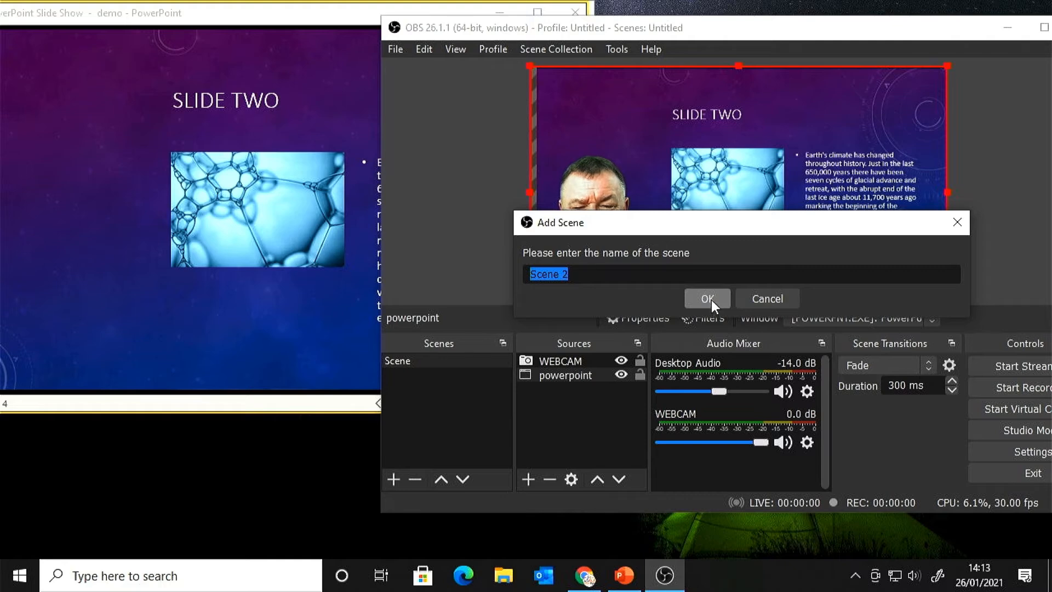
{"action": "left_click", "coordinate": [708, 299]}
Step: Check the window capture settings of the powerpoint source in Scene 2 and cancel out of its properties
{"action": "left_click", "coordinate": [551, 392]}
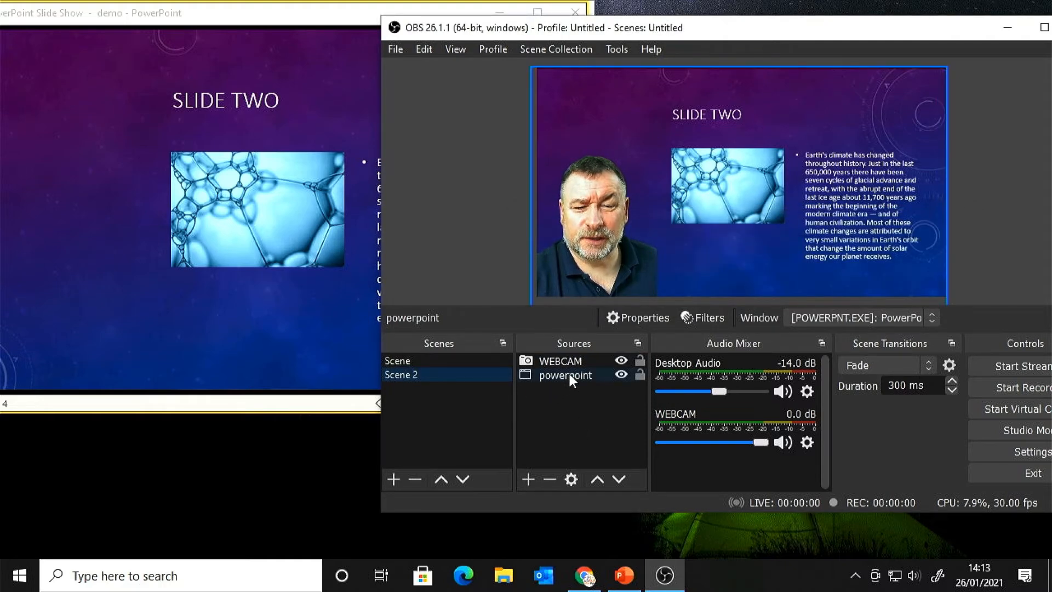
{"action": "left_click", "coordinate": [569, 376]}
{"action": "double_click", "coordinate": [570, 374]}
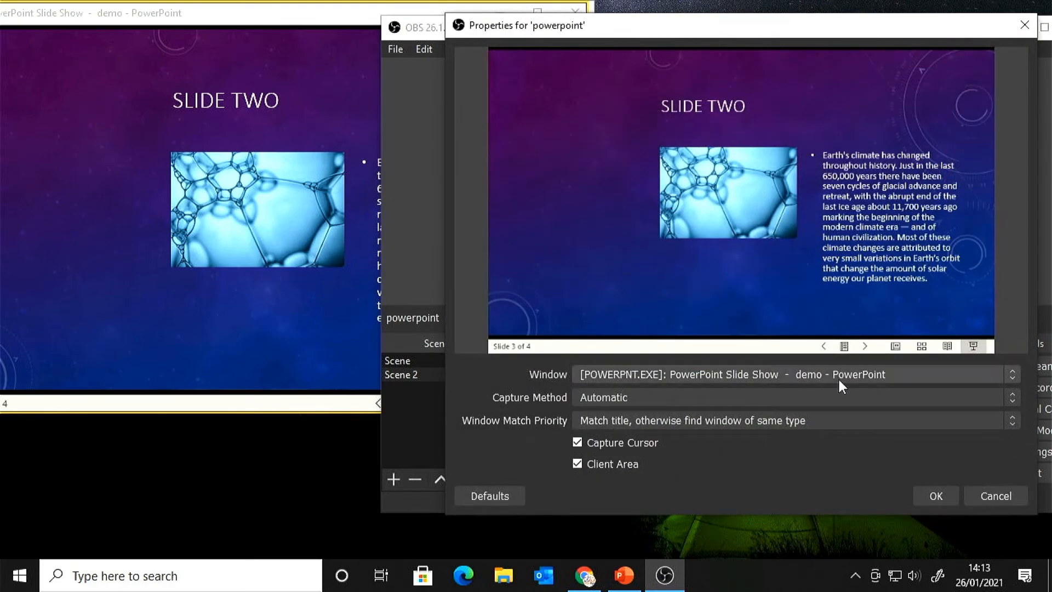
{"action": "left_click", "coordinate": [996, 496]}
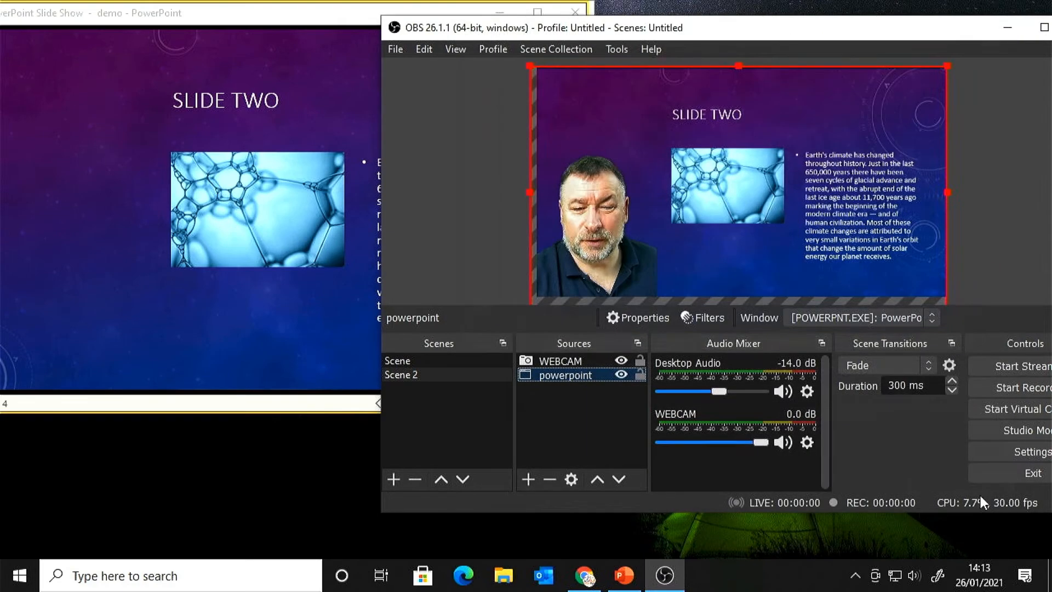
Step: Add a new window capture source named Nasa Site, check its list of capturable windows, and cancel its properties
{"action": "left_click", "coordinate": [528, 479]}
{"action": "left_click", "coordinate": [564, 428]}
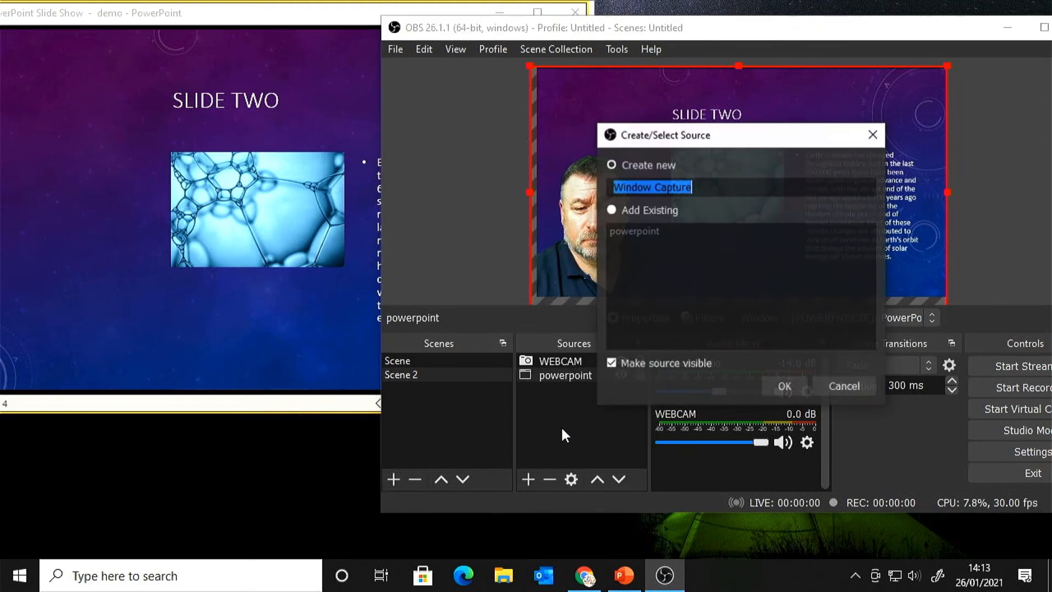
{"action": "type", "text": "inter"}
{"action": "key", "text": "BackSpace"}
{"action": "key", "text": "BackSpace"}
{"action": "key", "text": "BackSpace"}
{"action": "key", "text": "BackSpace"}
{"action": "key", "text": "BackSpace"}
{"action": "type", "text": "Nasa Site"}
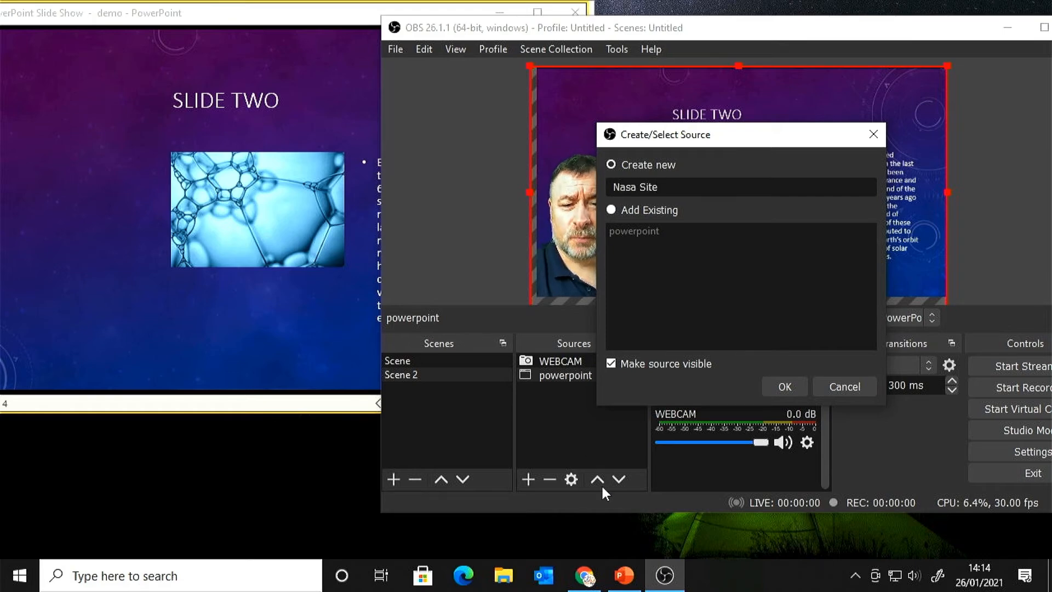
{"action": "left_click", "coordinate": [784, 386]}
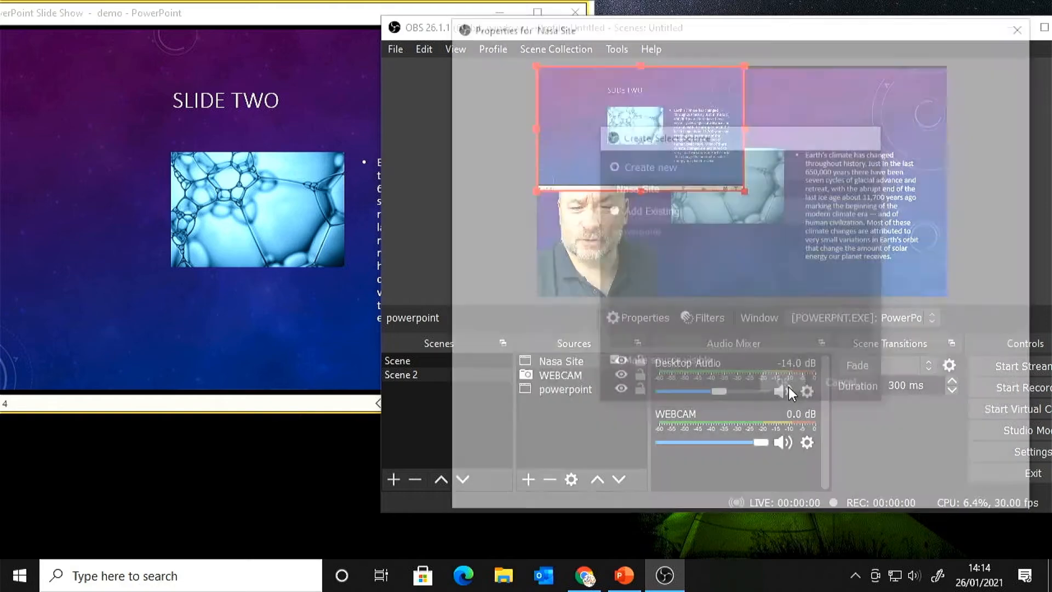
{"action": "left_click", "coordinate": [789, 379]}
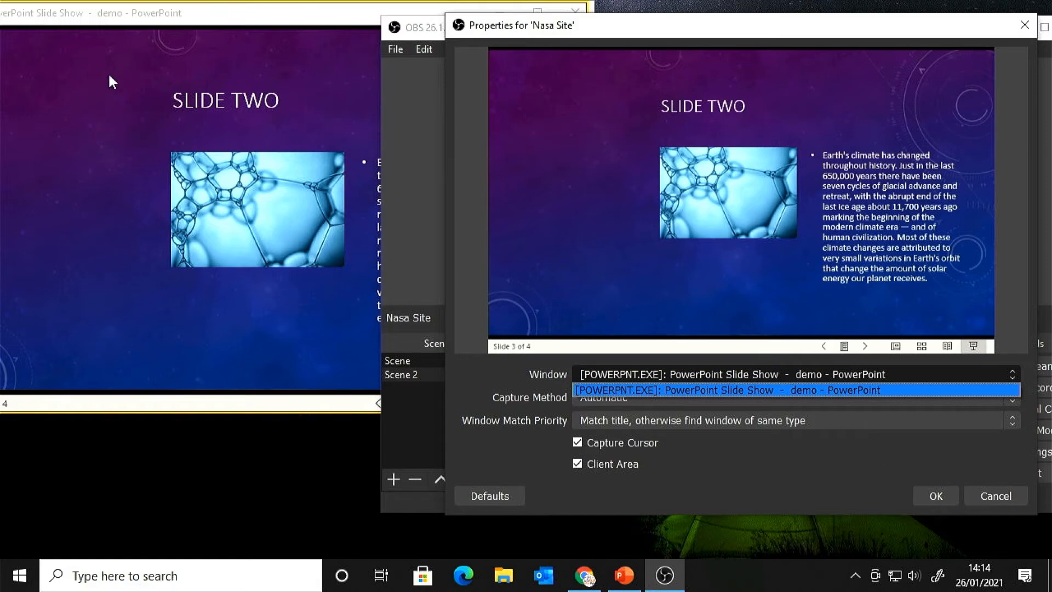
{"action": "left_click", "coordinate": [1005, 500]}
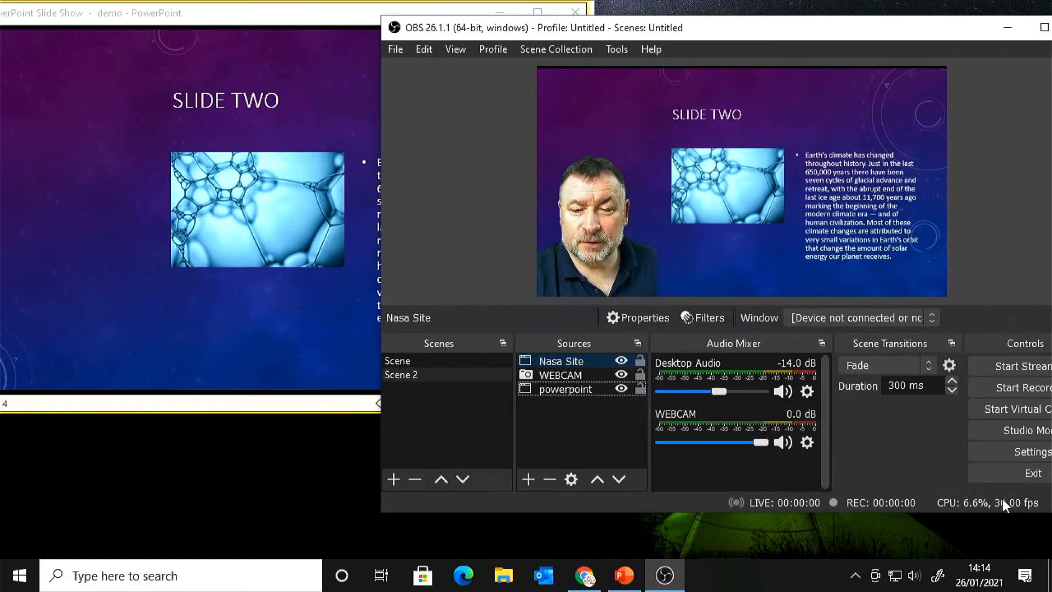
Step: Bring up the climate.nasa.gov Chrome window and set Nasa Site to capture "[chrome.exe]: NASA: Climate Change and Global Warming - Google Chrome"
{"action": "left_click", "coordinate": [582, 577]}
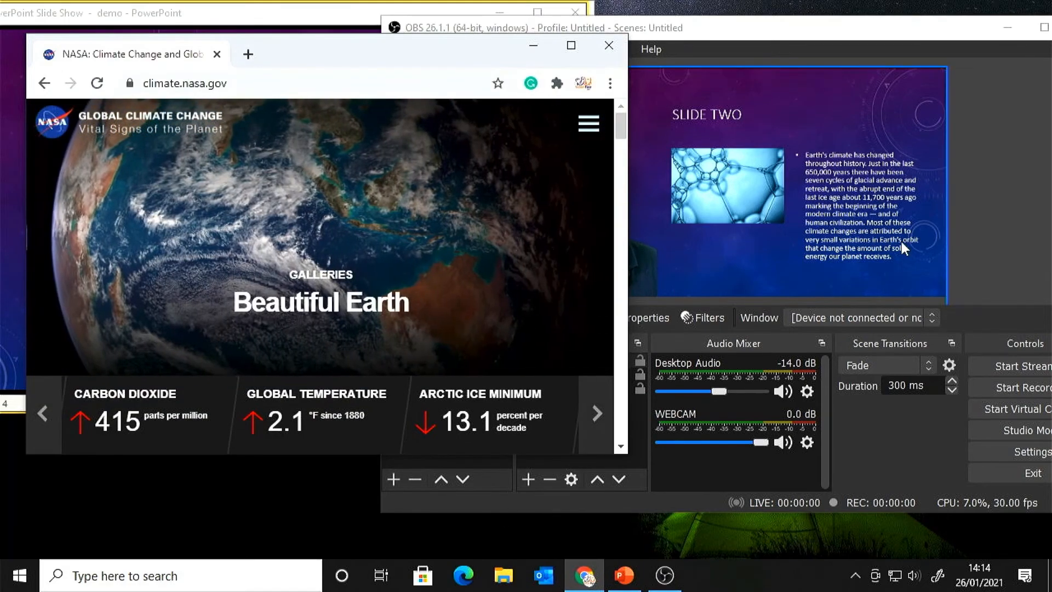
{"action": "left_click", "coordinate": [657, 492]}
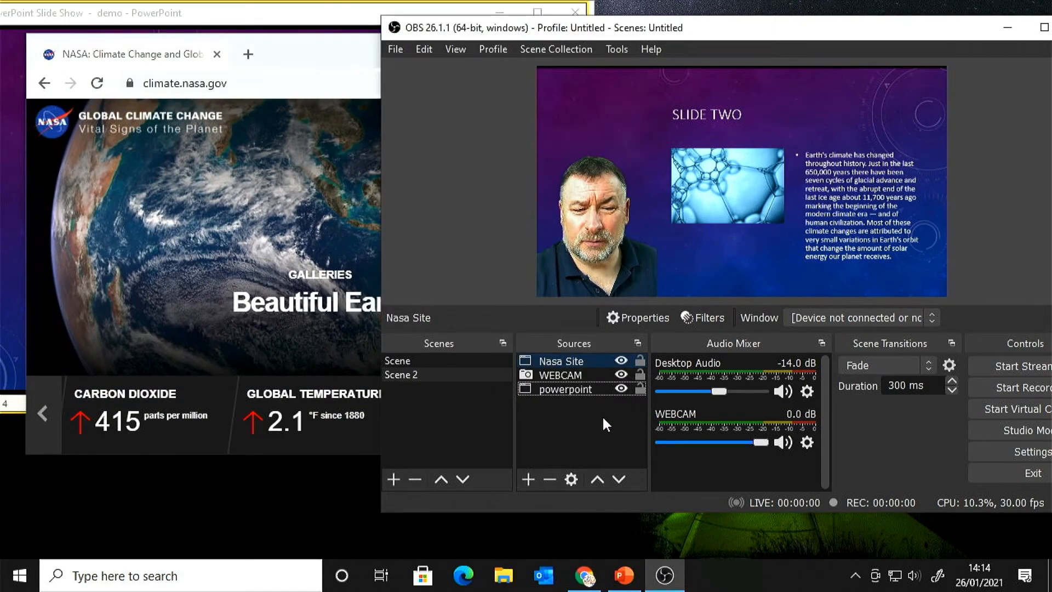
{"action": "double_click", "coordinate": [558, 360]}
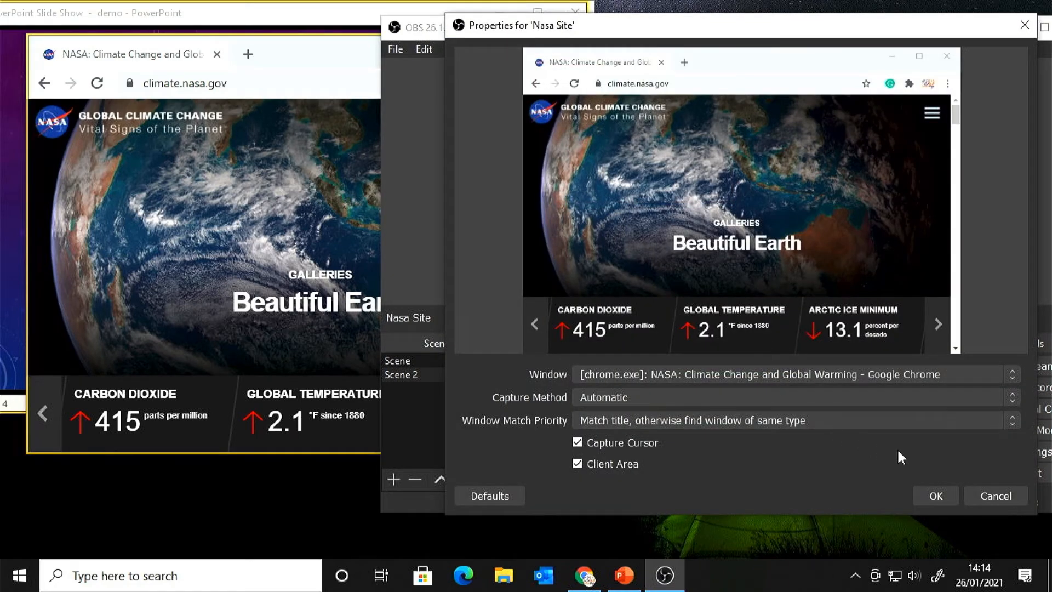
{"action": "left_click", "coordinate": [938, 494]}
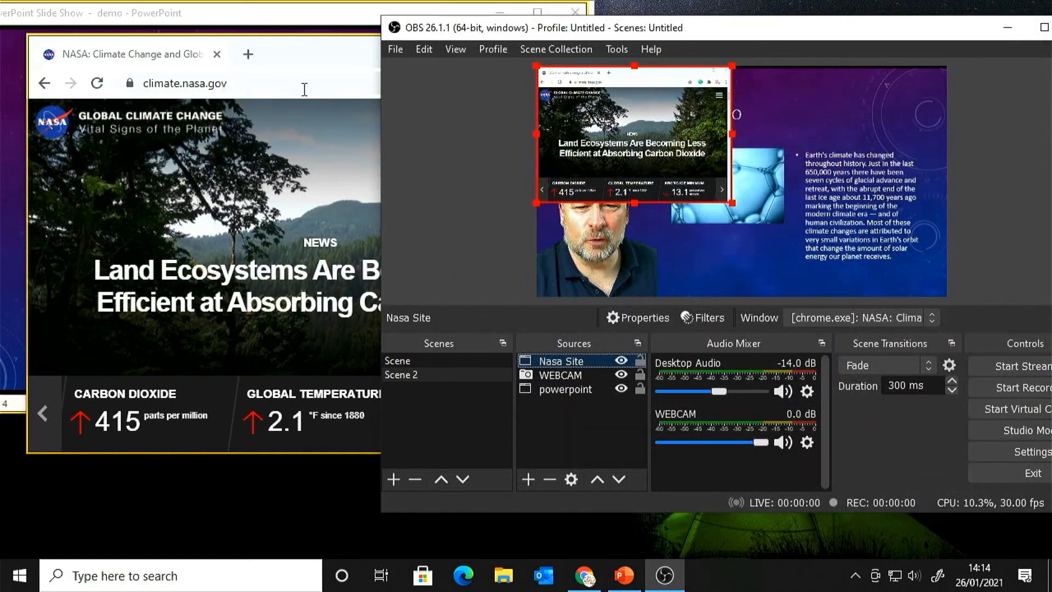
Step: Hide the powerpoint source, enlarge the Nasa Site capture, and place it in the canvas's upper right, clear of the WEBCAM image
{"action": "left_click", "coordinate": [621, 388]}
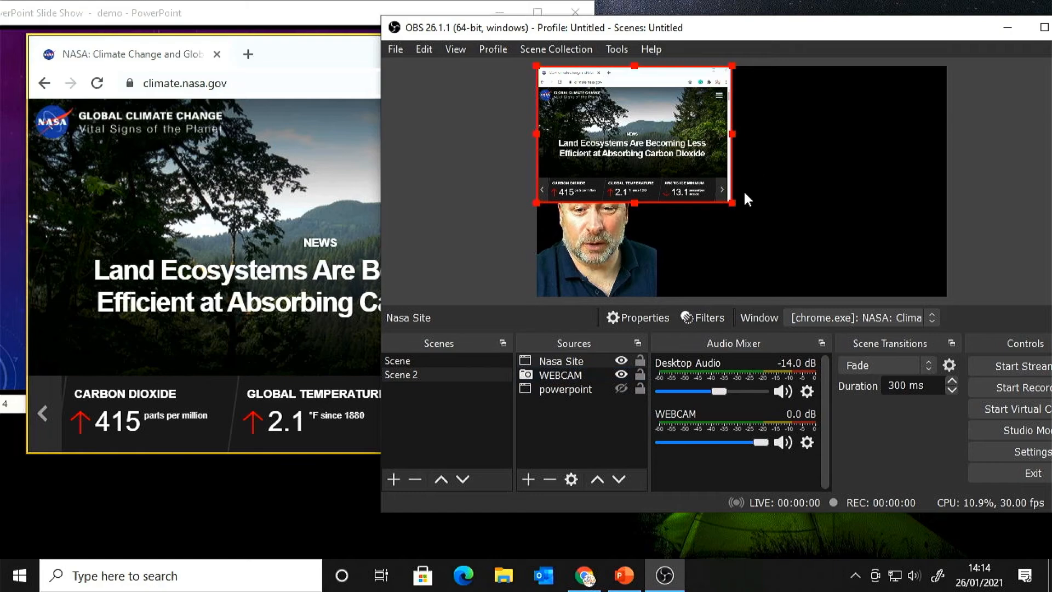
{"action": "left_click_drag", "start_coordinate": [732, 202], "coordinate": [808, 266]}
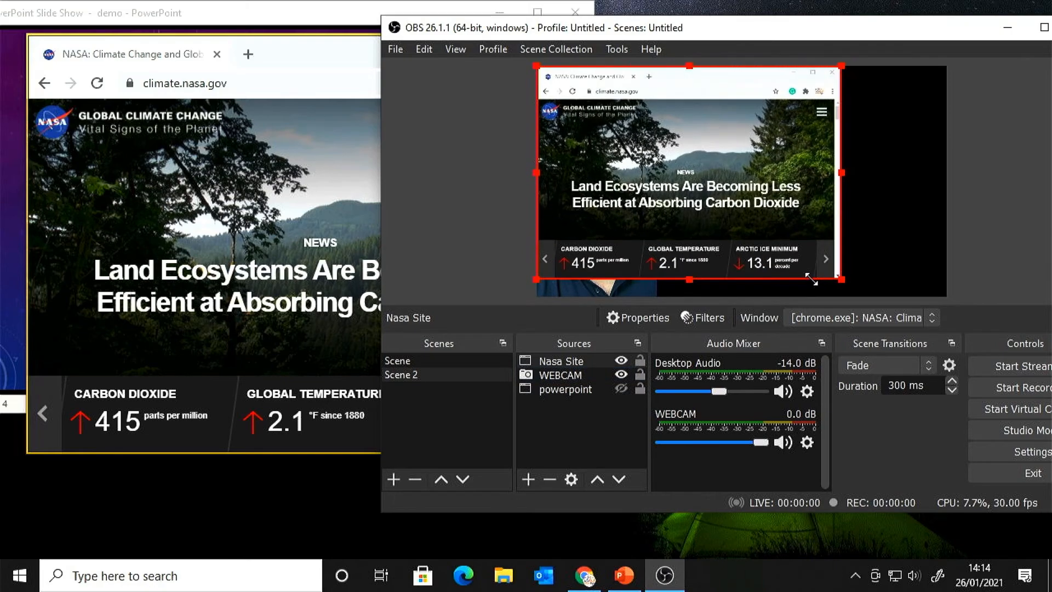
{"action": "left_click_drag", "start_coordinate": [684, 223], "coordinate": [843, 193]}
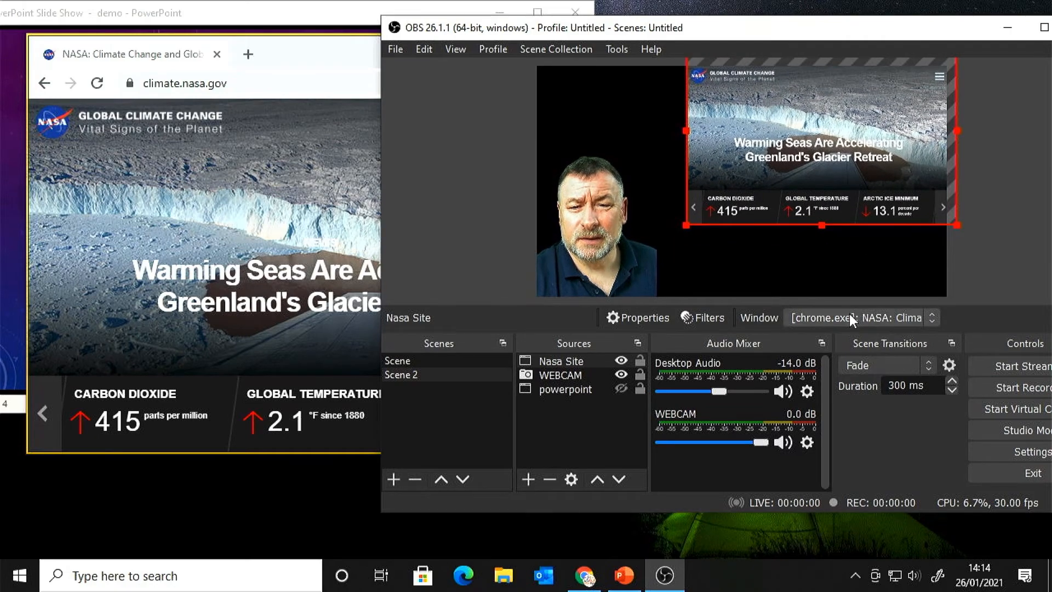
Step: Enlarge the Nasa Site capture slightly, deselect it, and switch from Scene 2 to Scene and back
{"action": "left_click_drag", "start_coordinate": [686, 225], "coordinate": [687, 240]}
{"action": "left_click", "coordinate": [741, 262]}
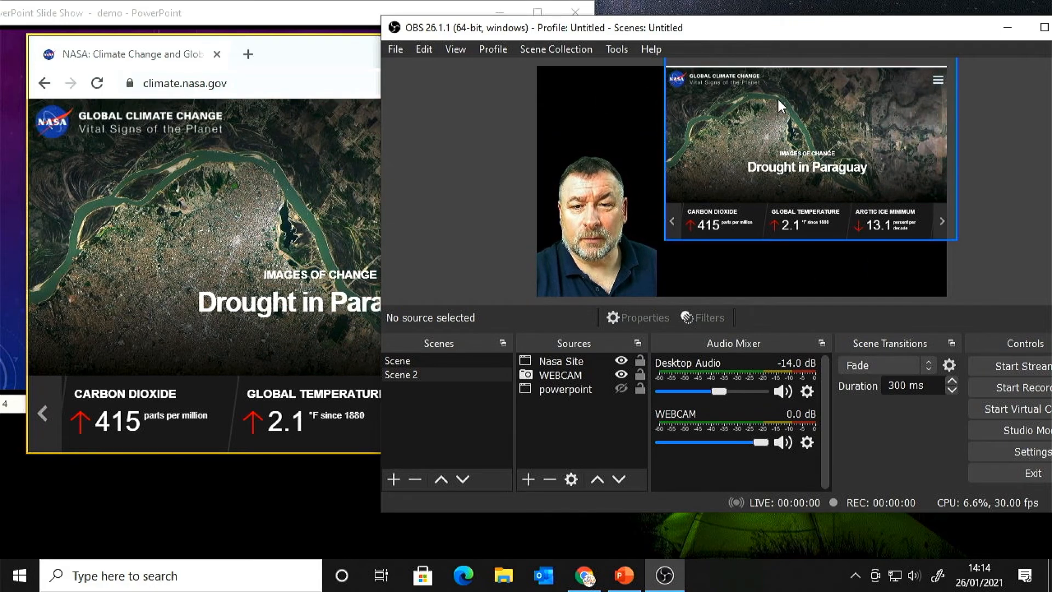
{"action": "left_click", "coordinate": [385, 373]}
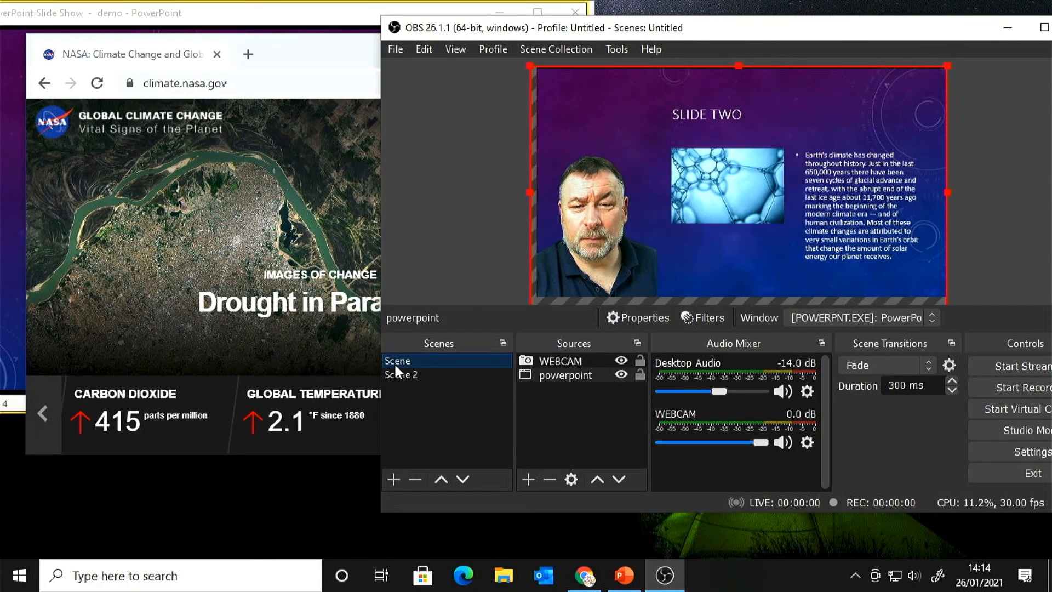
{"action": "left_click", "coordinate": [396, 376]}
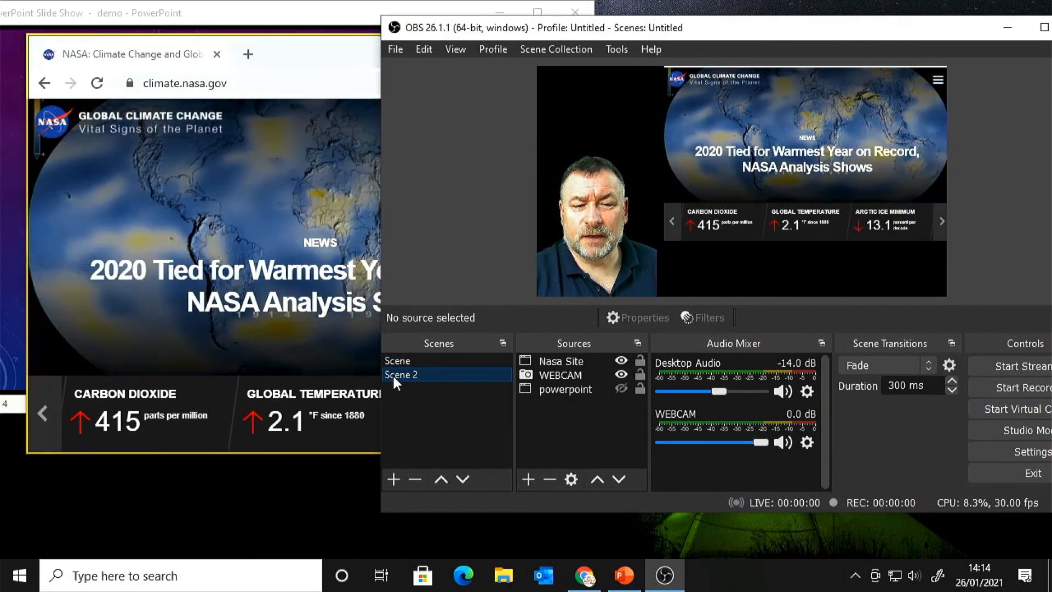
Step: Scroll down and back up the climate.nasa.gov page to check how its live capture follows in Scene 2
{"action": "scroll", "coordinate": [236, 363], "scroll_direction": "down", "scroll_amount": 6}
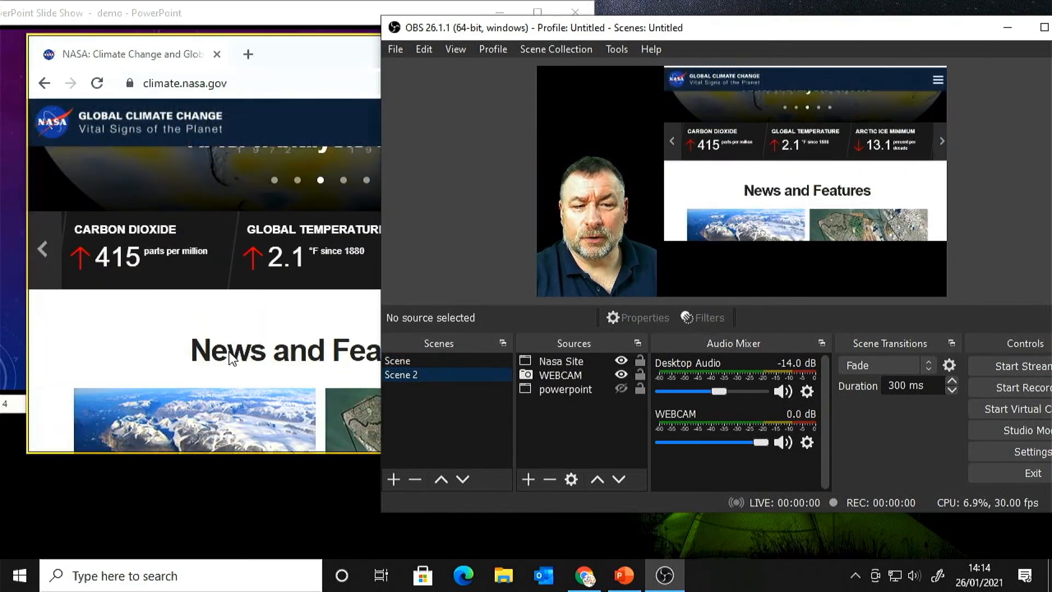
{"action": "scroll", "coordinate": [243, 363], "scroll_direction": "down", "scroll_amount": 9}
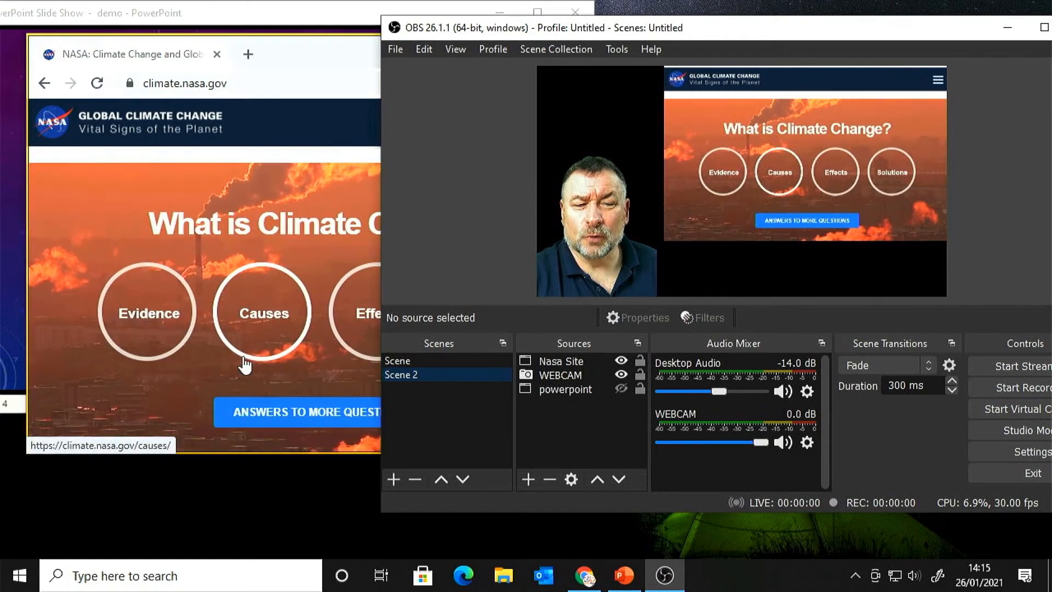
{"action": "scroll", "coordinate": [248, 362], "scroll_direction": "up", "scroll_amount": 5}
{"action": "scroll", "coordinate": [247, 363], "scroll_direction": "up", "scroll_amount": 6}
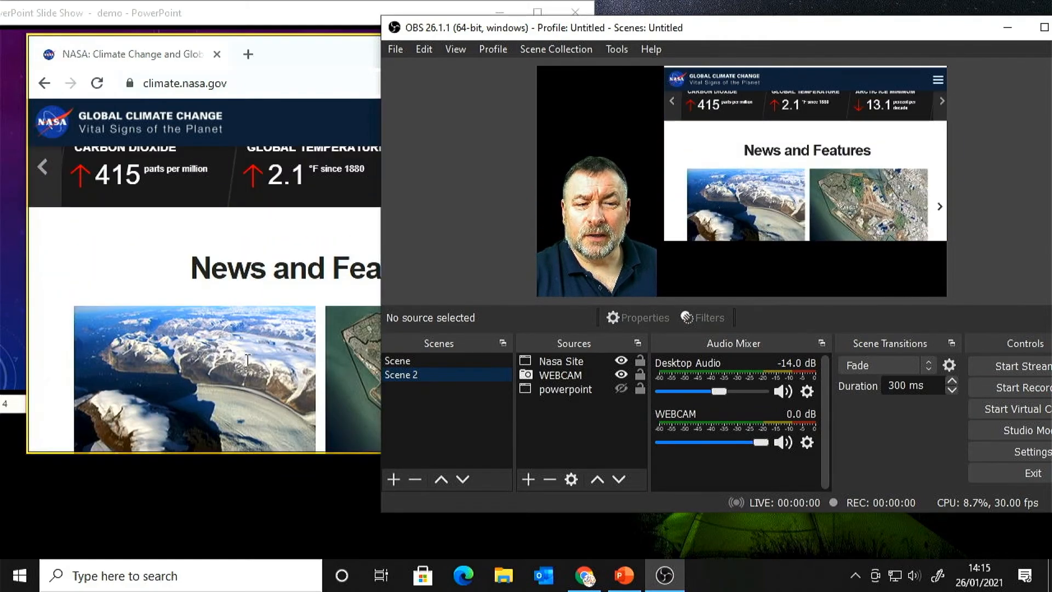
{"action": "scroll", "coordinate": [248, 369], "scroll_direction": "up", "scroll_amount": 2}
{"action": "scroll", "coordinate": [209, 348], "scroll_direction": "down", "scroll_amount": 2}
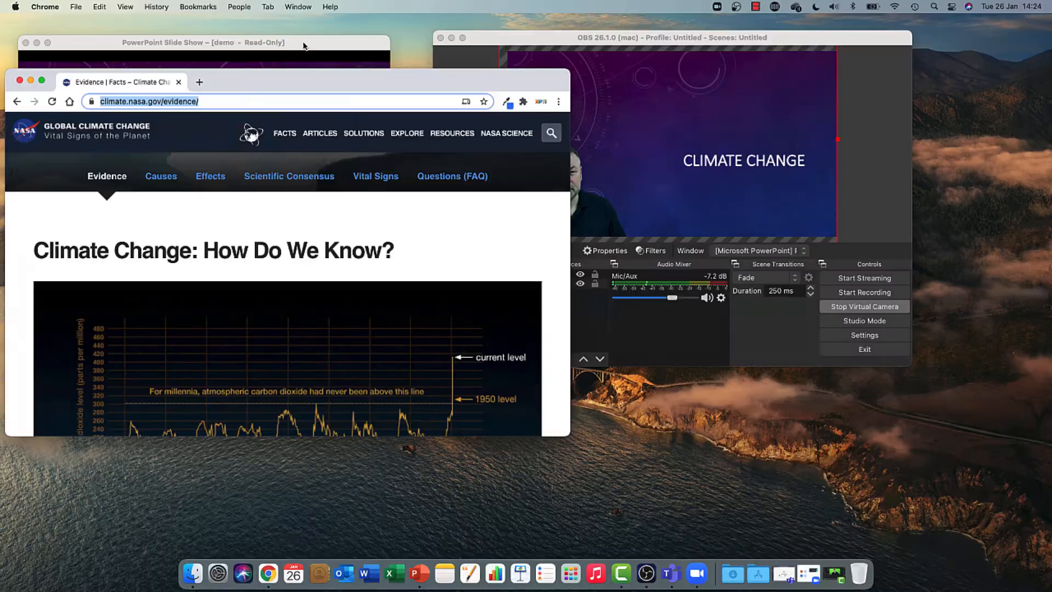
Step: Bring the PowerPoint slide show, NASA Chrome and OBS windows forward in turn, and start the OBS virtual camera
{"action": "left_click", "coordinate": [305, 58]}
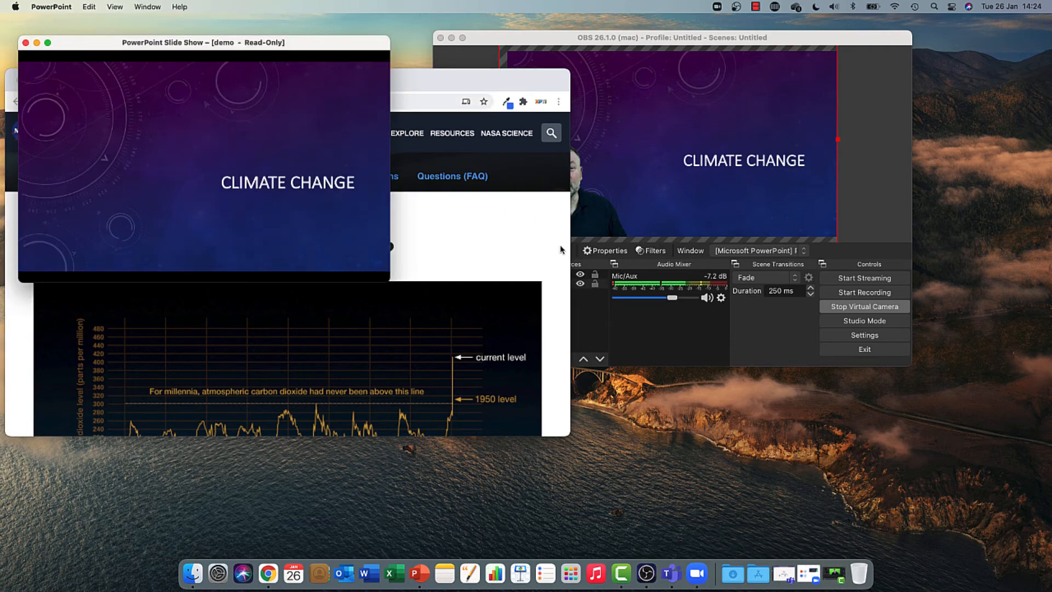
{"action": "left_click", "coordinate": [712, 185]}
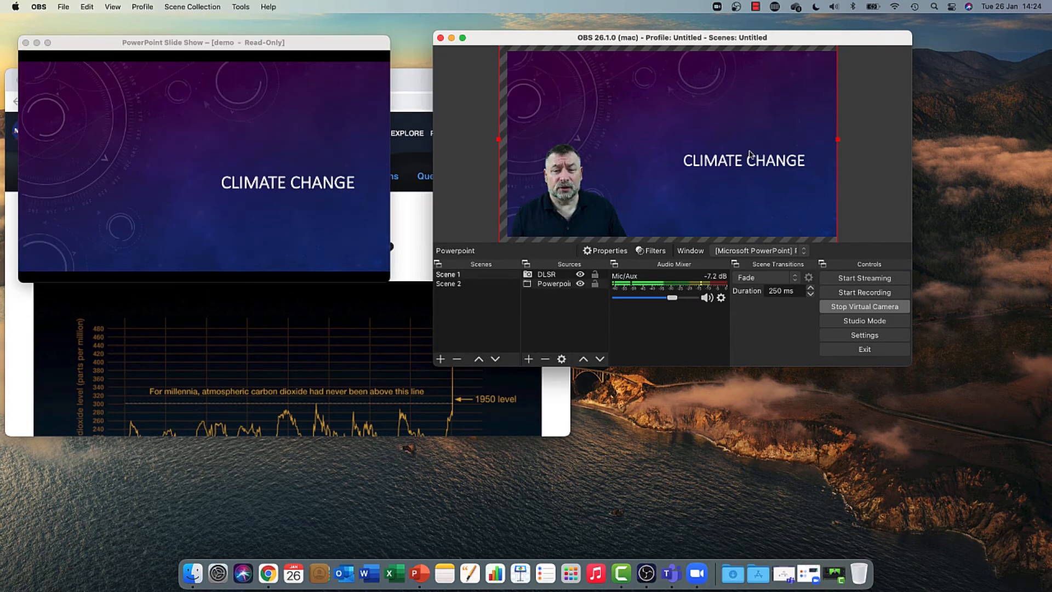
{"action": "left_click", "coordinate": [240, 135]}
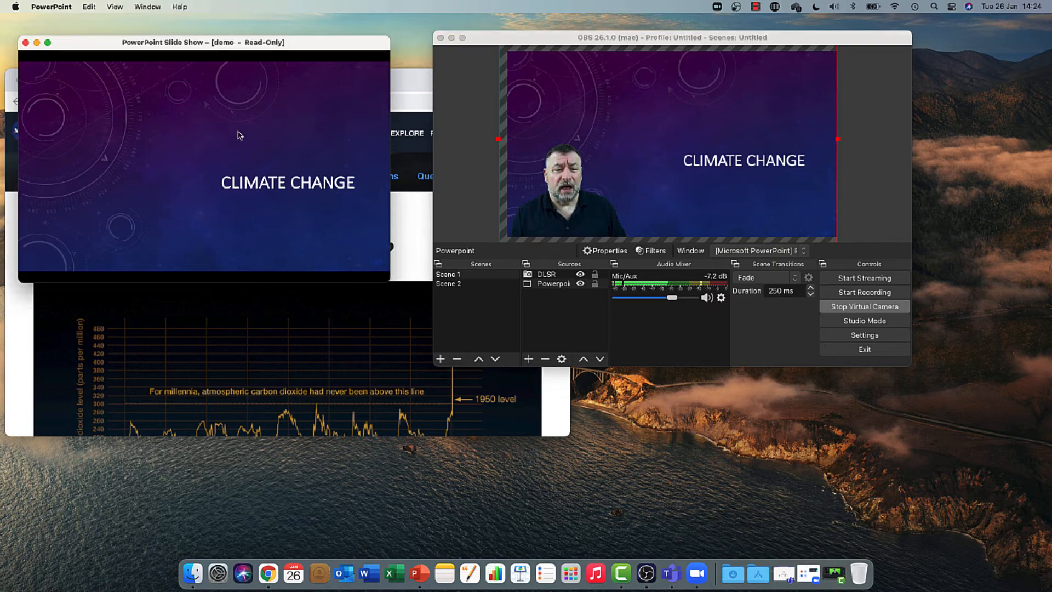
{"action": "left_click", "coordinate": [411, 96]}
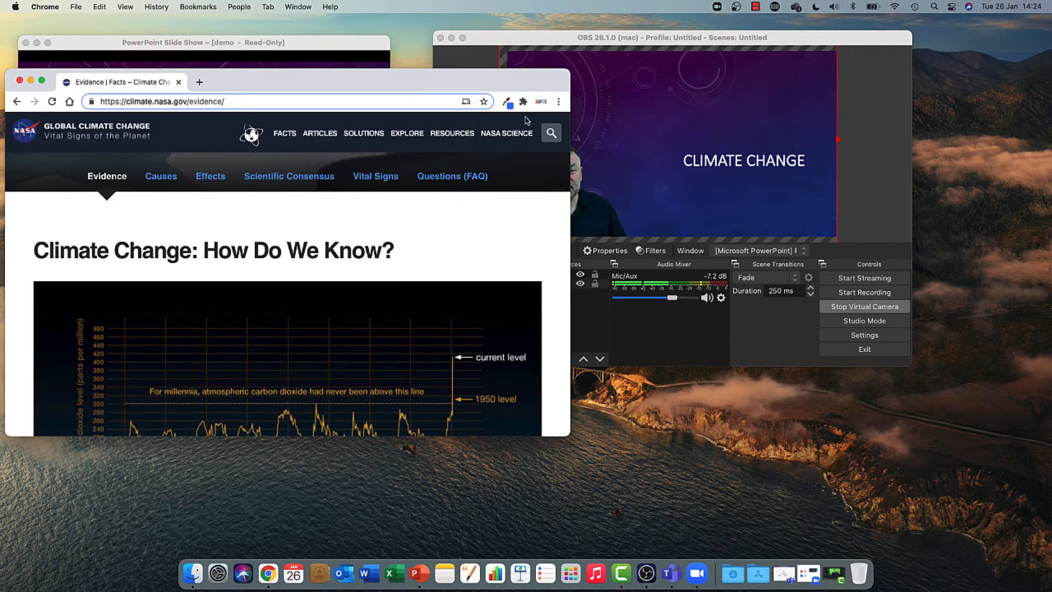
{"action": "left_click", "coordinate": [648, 141]}
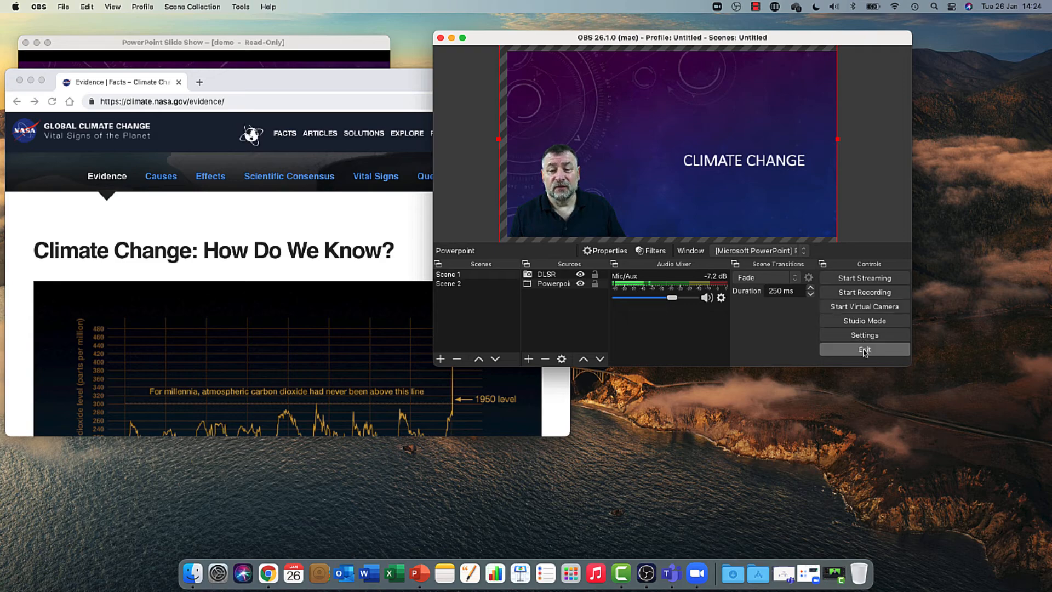
{"action": "left_click", "coordinate": [852, 309]}
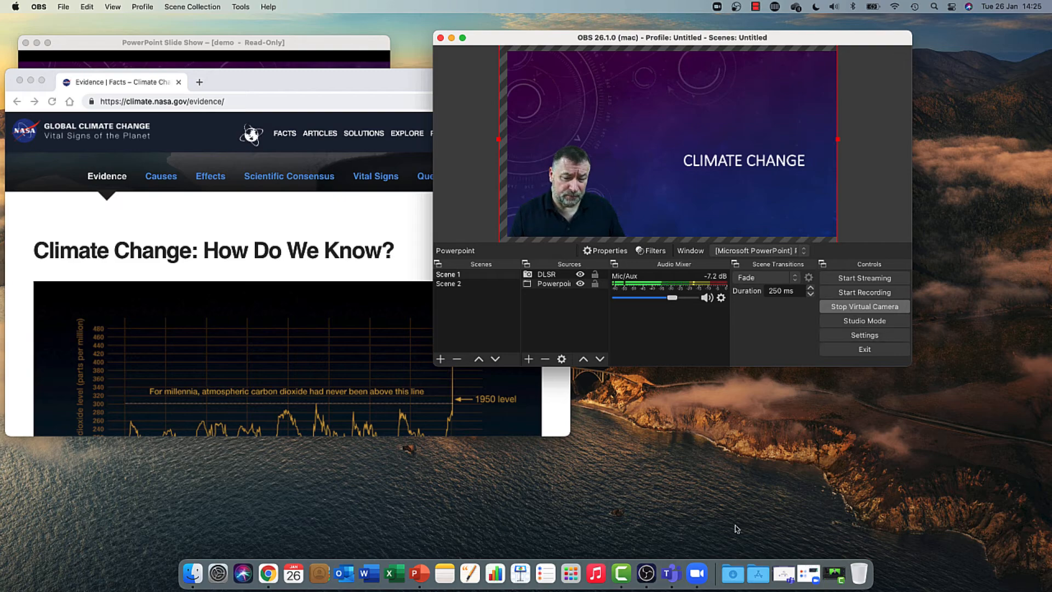
Step: Switch to Zoom, start a new meeting with computer audio, and take the meeting out of full screen
{"action": "left_click", "coordinate": [696, 573]}
{"action": "left_click", "coordinate": [371, 269]}
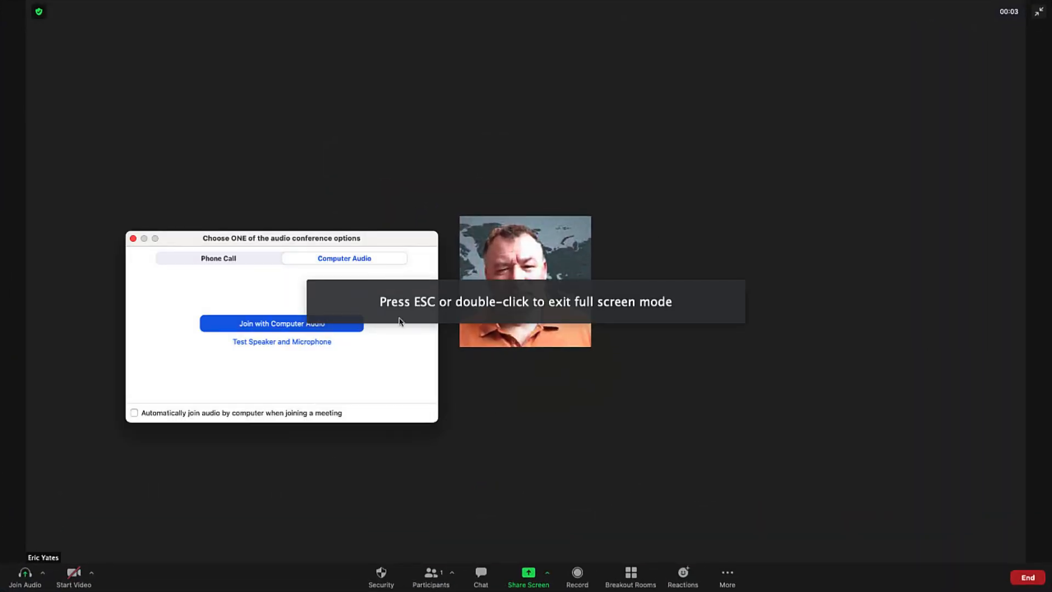
{"action": "left_click", "coordinate": [312, 324]}
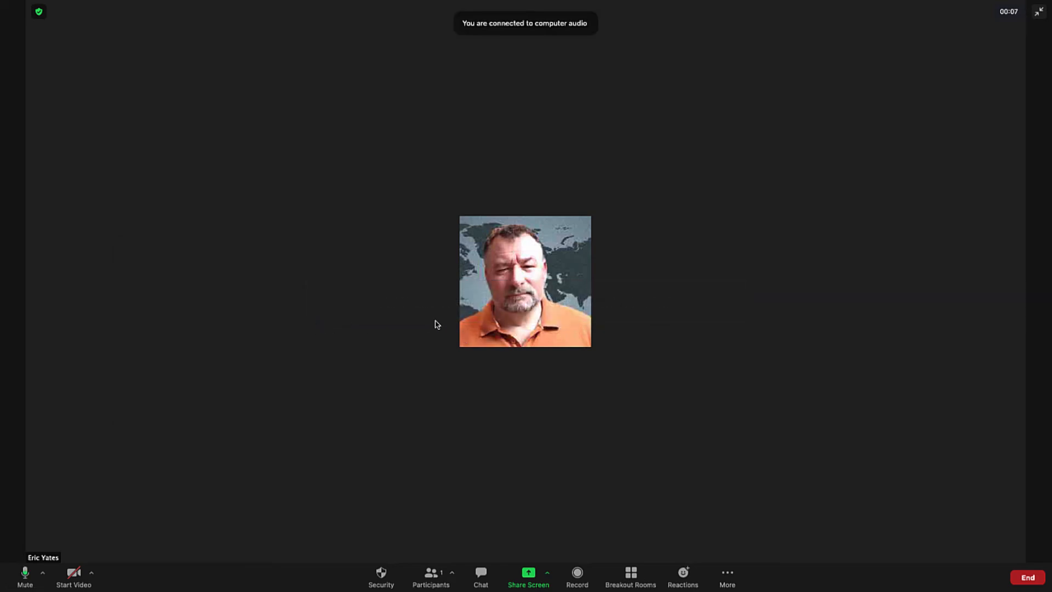
{"action": "left_click", "coordinate": [1047, 11]}
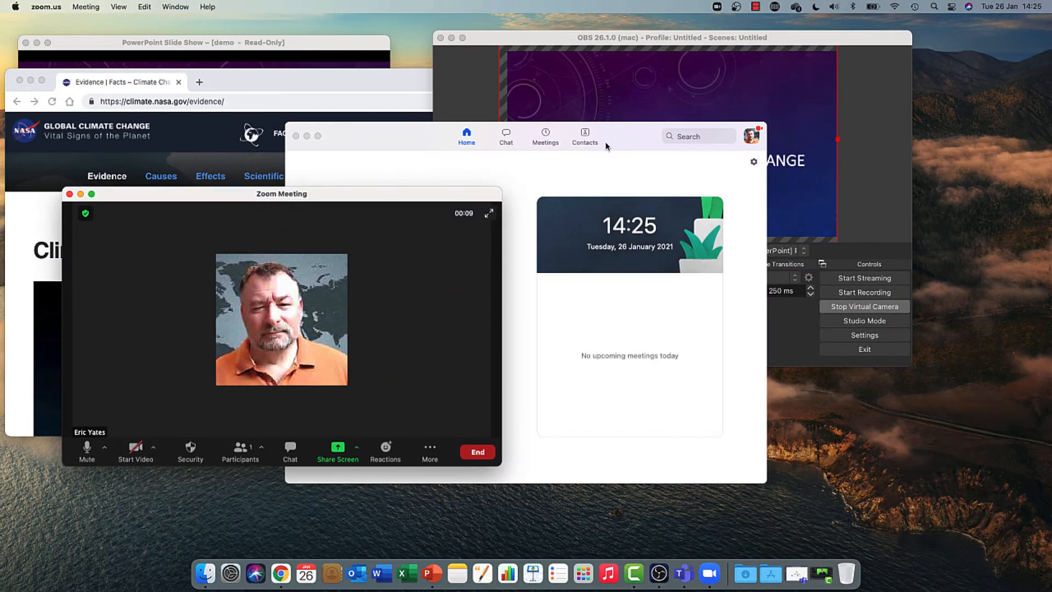
Step: Minimize the Zoom home window and move the meeting window lower so the OBS preview is uncovered
{"action": "left_click_drag", "start_coordinate": [408, 196], "coordinate": [407, 248]}
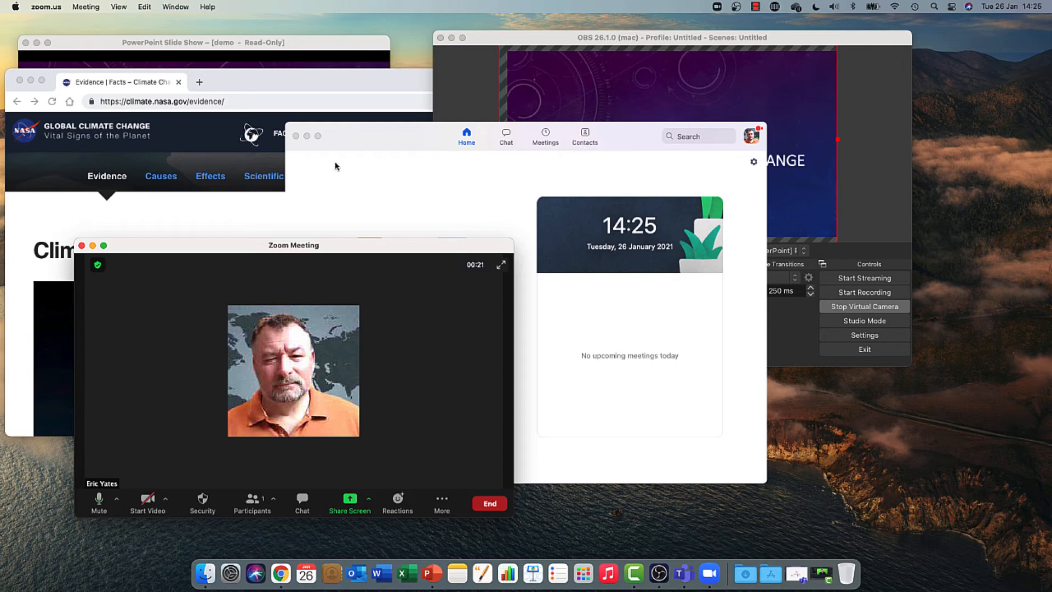
{"action": "left_click", "coordinate": [307, 137]}
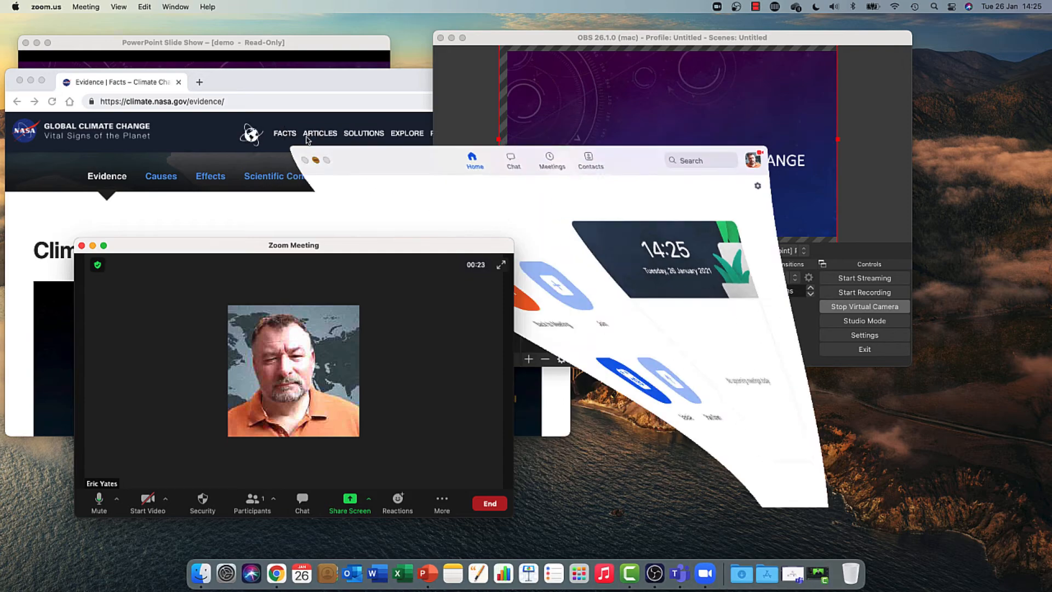
{"action": "left_click_drag", "start_coordinate": [354, 252], "coordinate": [386, 266]}
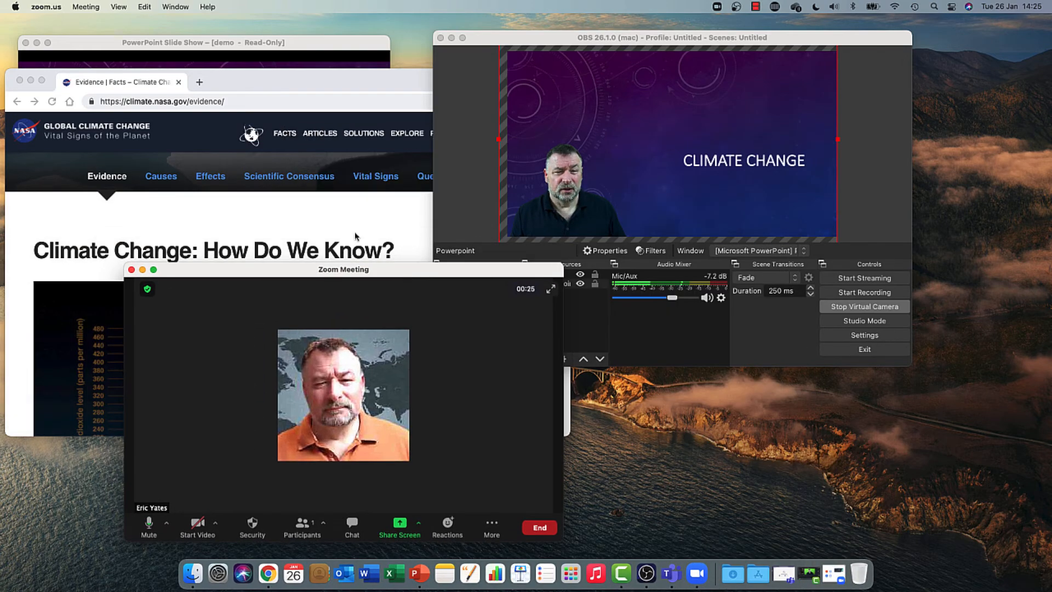
Step: Bring the slide show, NASA page, OBS and Zoom meeting windows to the front one after another
{"action": "left_click", "coordinate": [316, 58]}
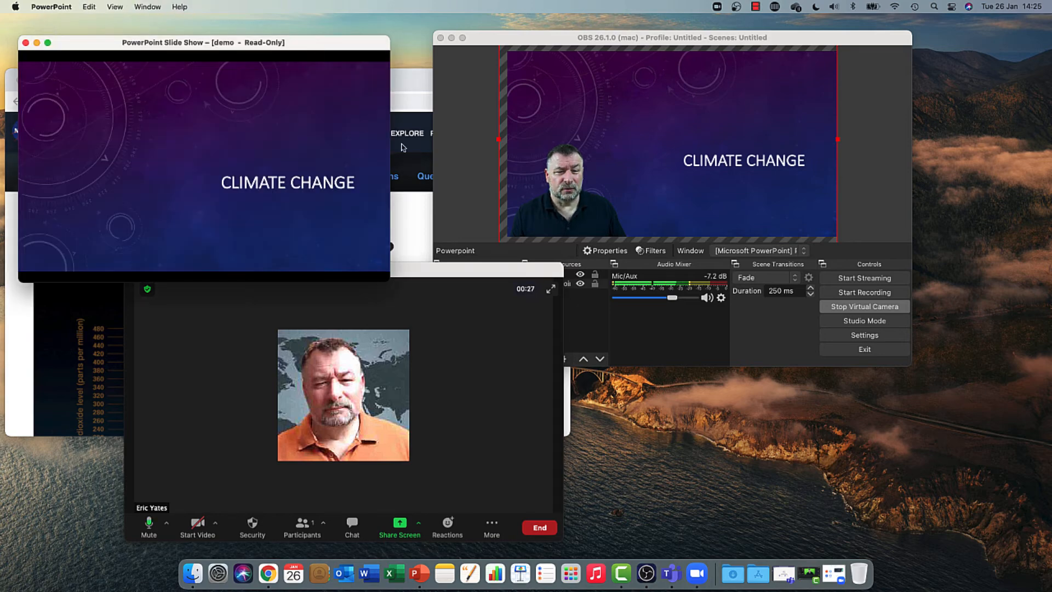
{"action": "left_click", "coordinate": [404, 102]}
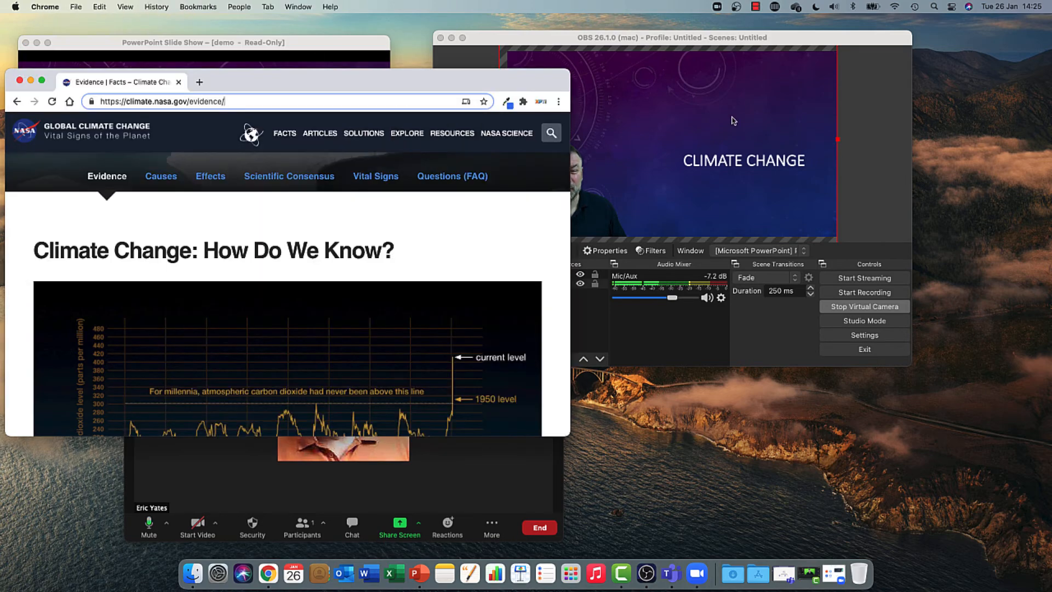
{"action": "left_click", "coordinate": [727, 103]}
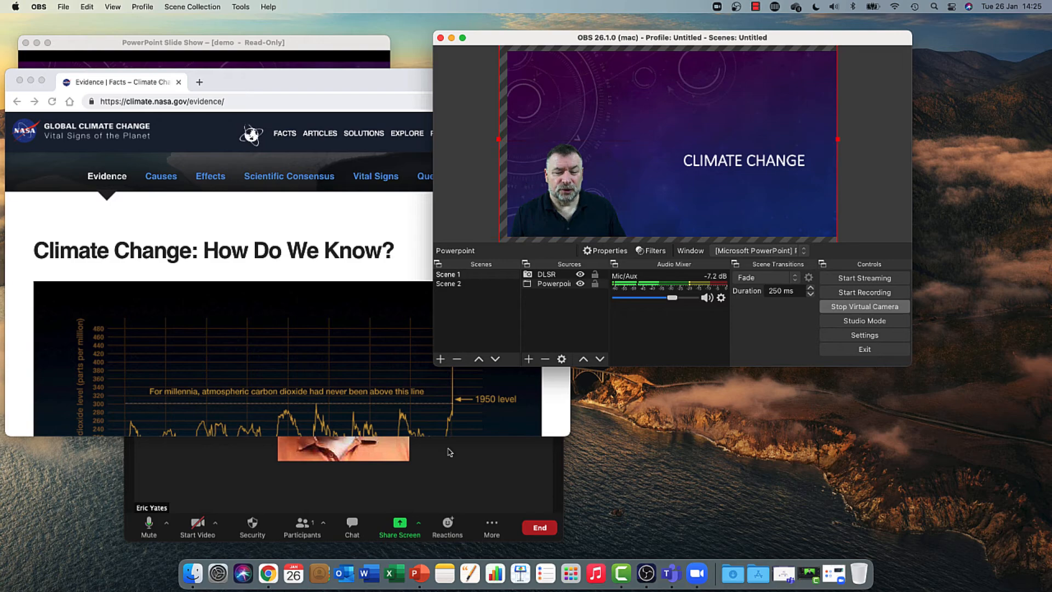
{"action": "left_click", "coordinate": [453, 462]}
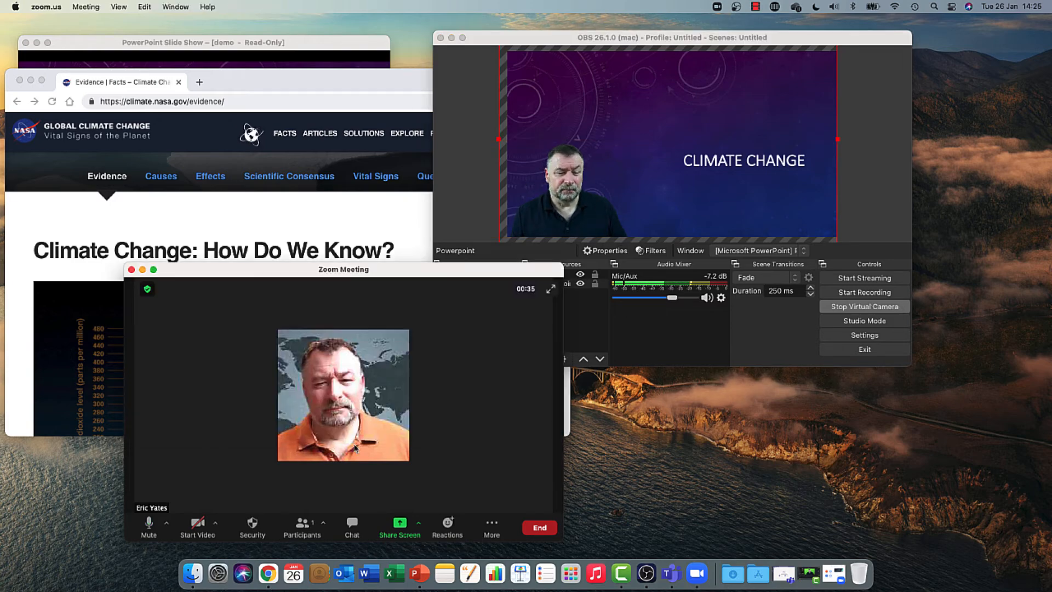
Step: Choose OBS Virtual Camera as the Zoom meeting's camera and start the video
{"action": "left_click", "coordinate": [216, 524]}
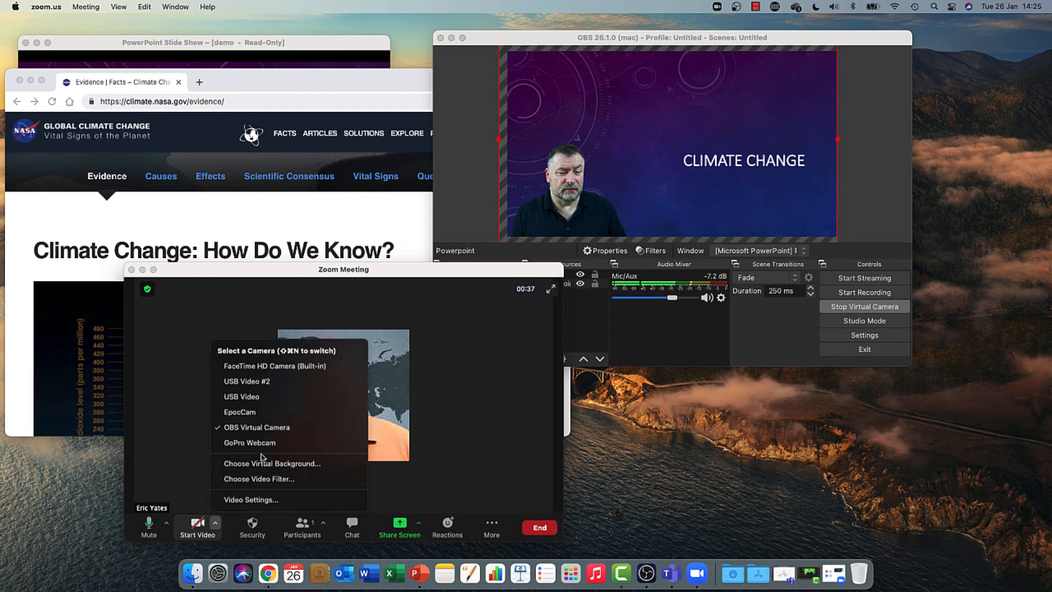
{"action": "left_click", "coordinate": [262, 430]}
{"action": "left_click", "coordinate": [198, 524]}
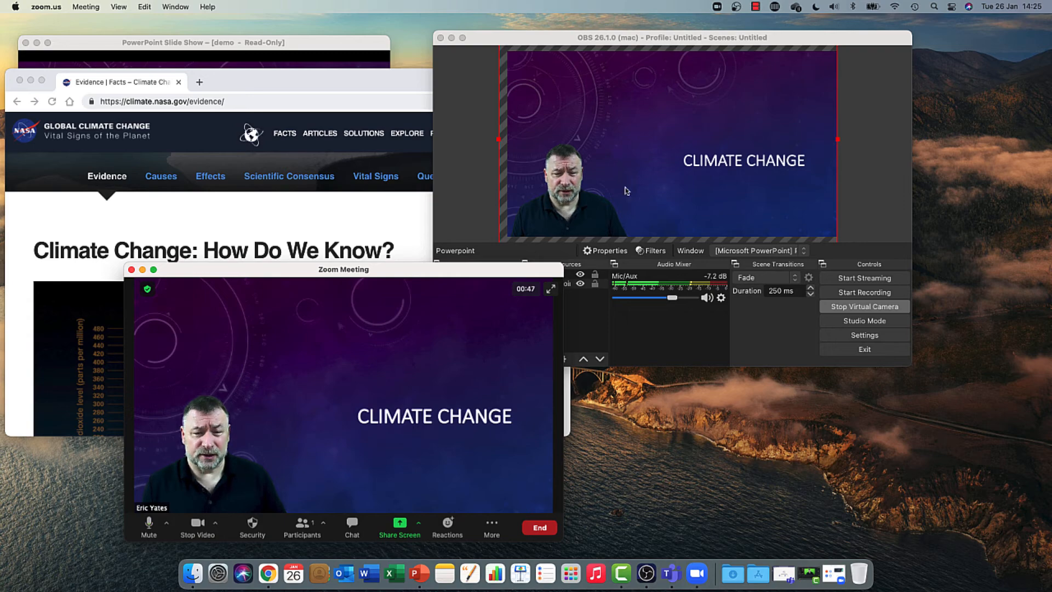
Step: Select Scene 1 in OBS and step the PowerPoint slide show forward and back between the CLIMATE CHANGE and SLIDE TWO slides
{"action": "left_click", "coordinate": [622, 146]}
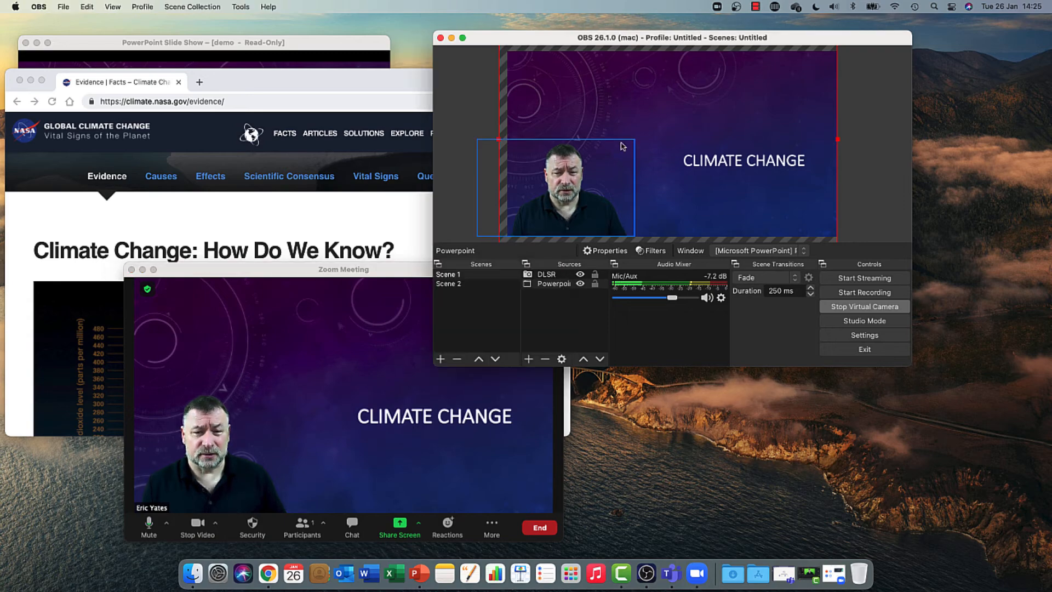
{"action": "left_click", "coordinate": [460, 274]}
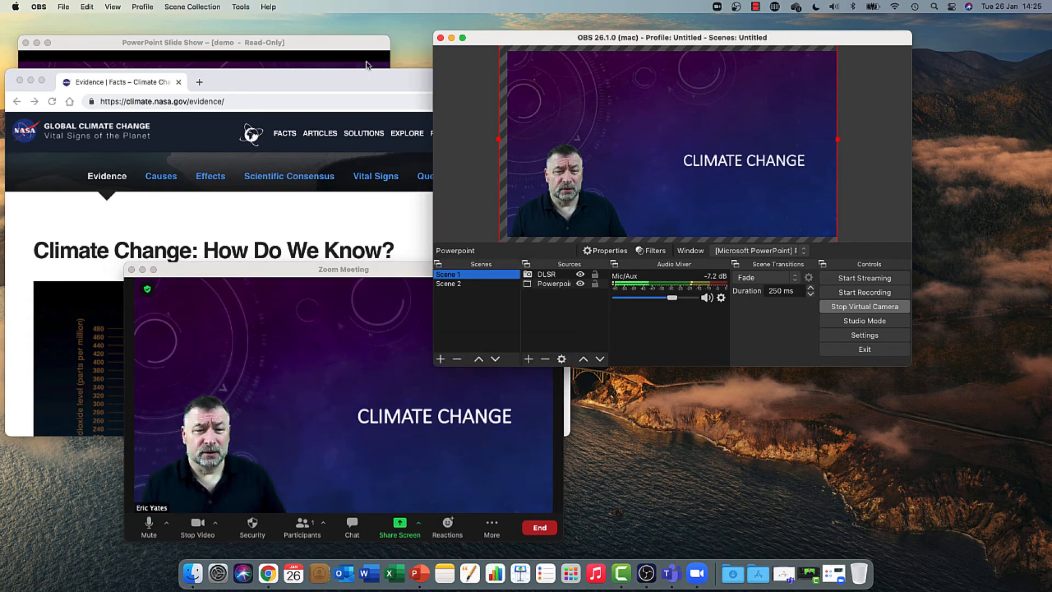
{"action": "left_click", "coordinate": [346, 61]}
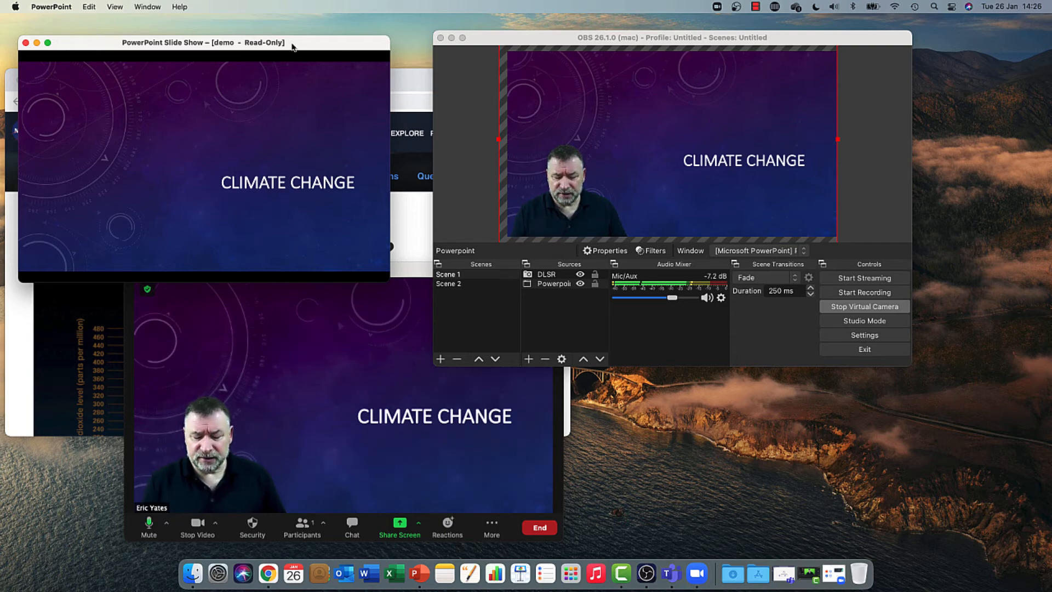
{"action": "key", "text": "Right"}
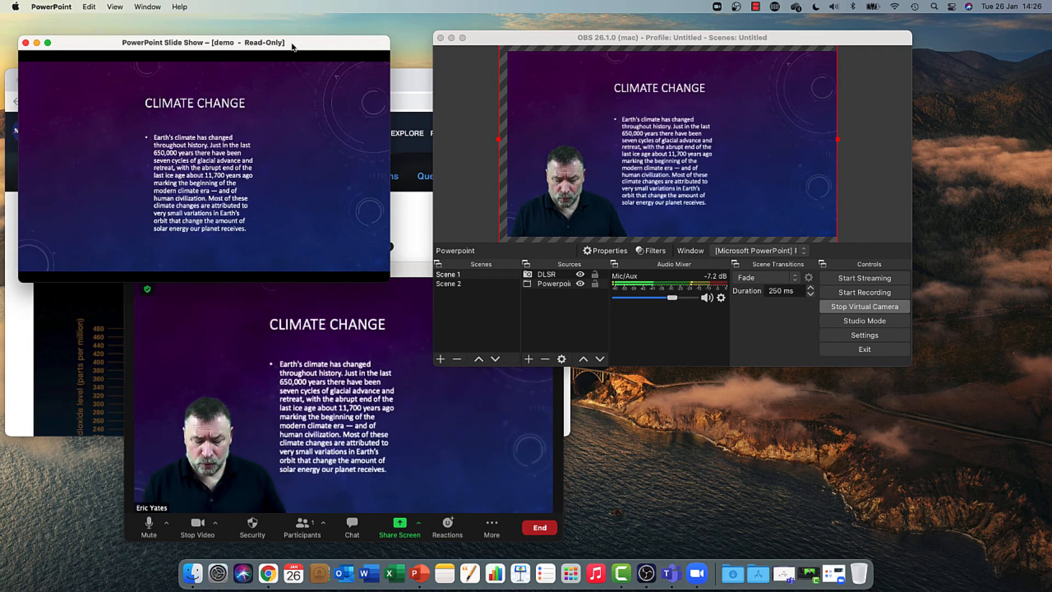
{"action": "key", "text": "Left"}
{"action": "key", "text": "Right"}
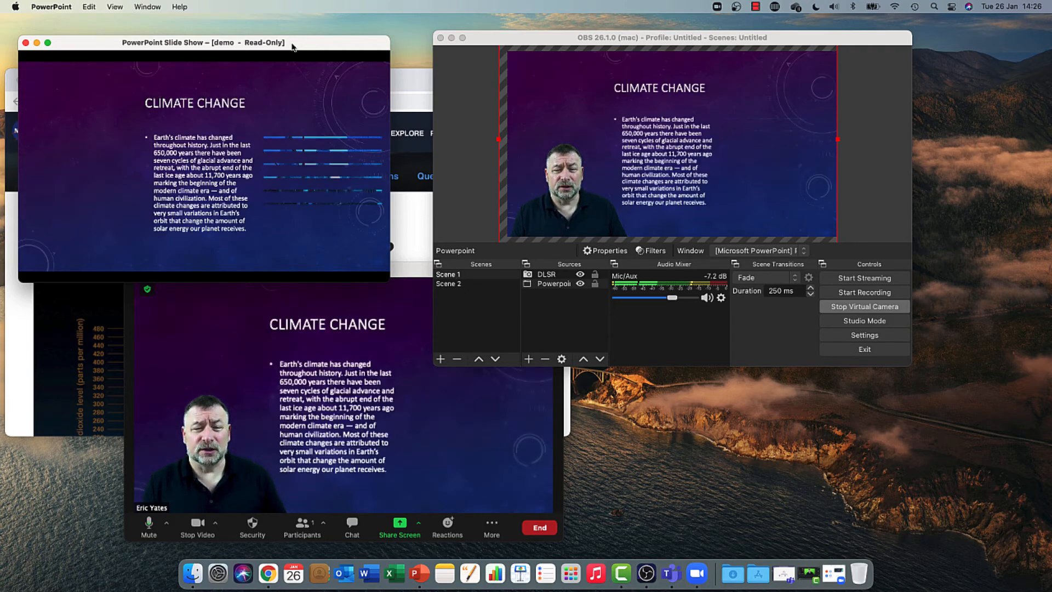
{"action": "key", "text": "Right"}
{"action": "key", "text": "Right"}
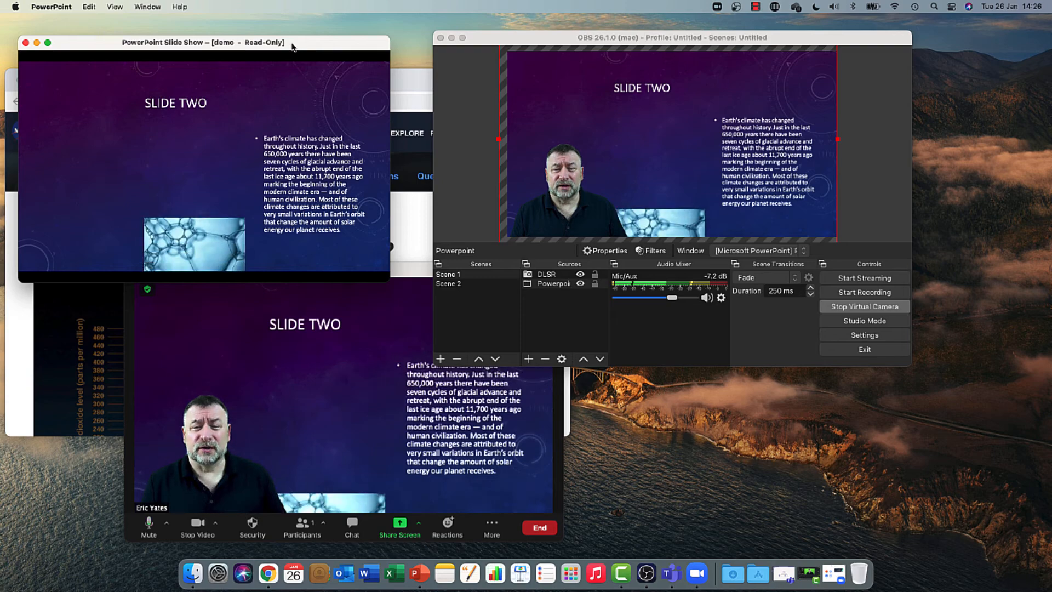
{"action": "key", "text": "Left"}
{"action": "key", "text": "Left"}
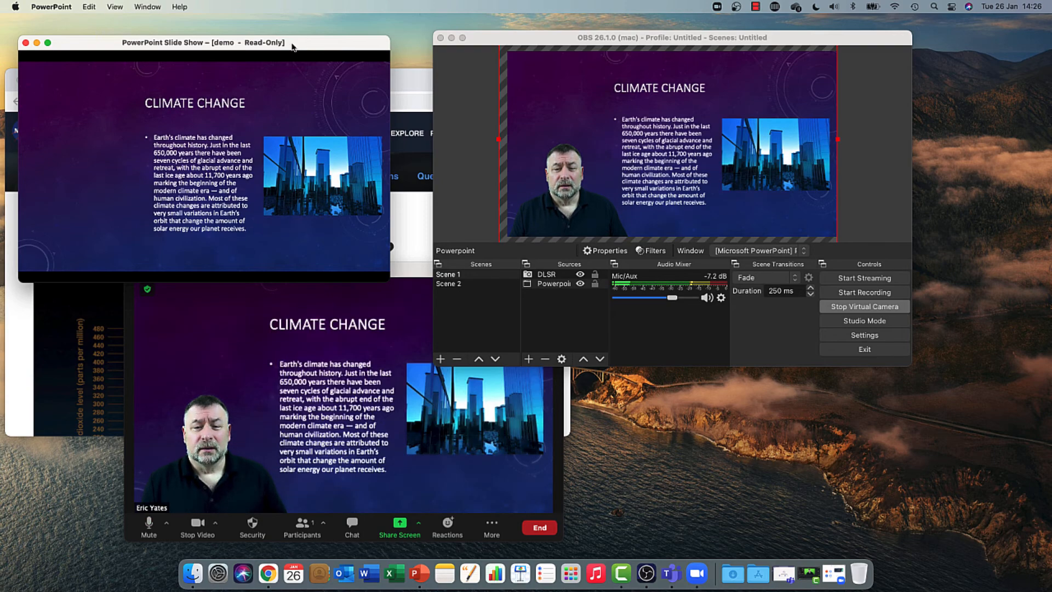
{"action": "key", "text": "Right"}
{"action": "key", "text": "Left"}
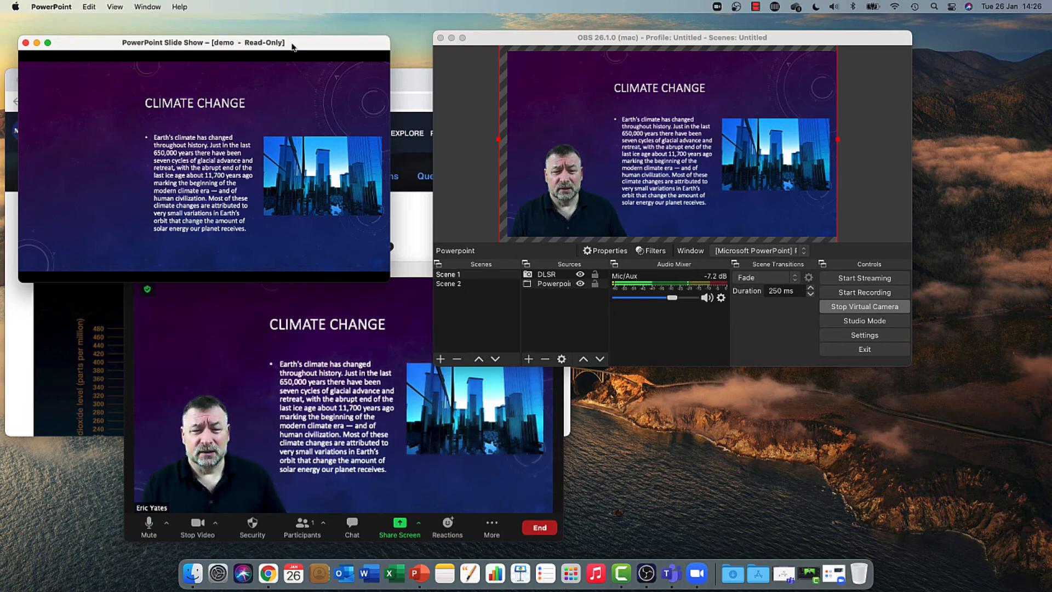
Step: Switch OBS to Scene 2 and scroll the NASA evidence page to its Latest resources section
{"action": "left_click", "coordinate": [452, 285]}
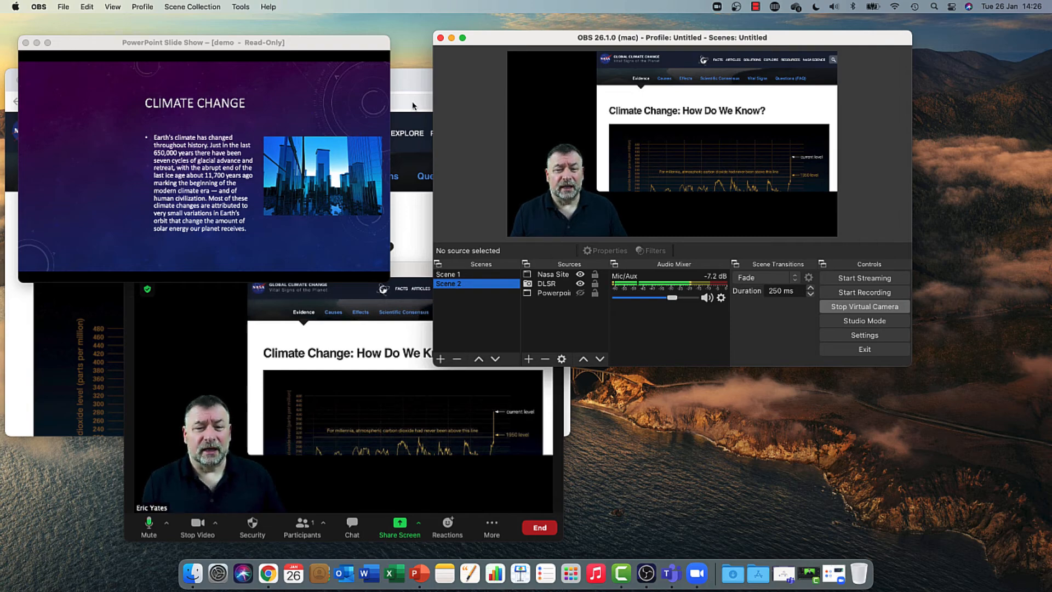
{"action": "scroll", "coordinate": [412, 156], "scroll_direction": "down", "scroll_amount": 5}
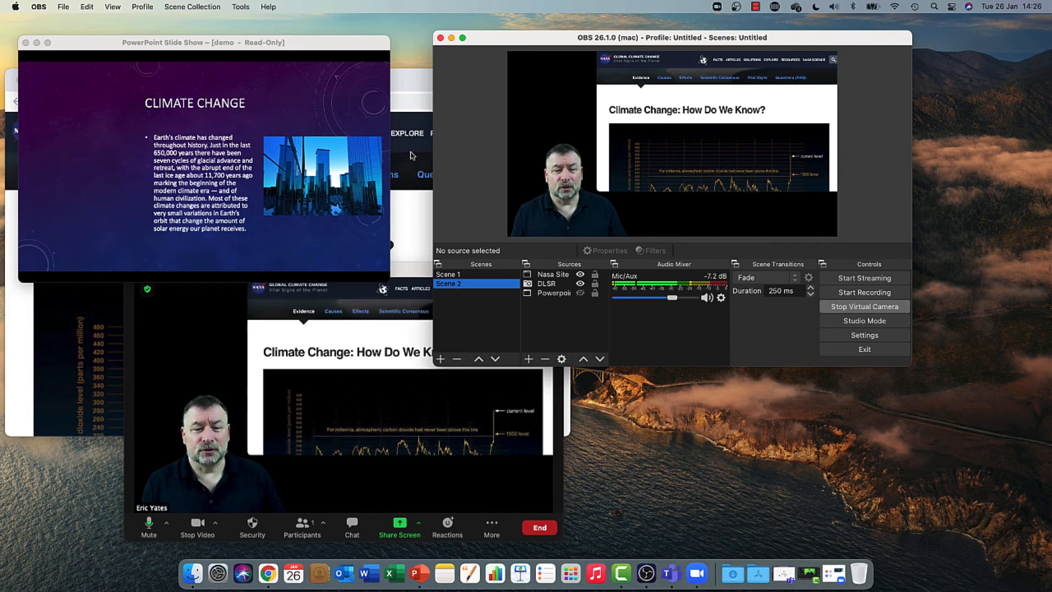
{"action": "scroll", "coordinate": [412, 156], "scroll_direction": "down", "scroll_amount": 8}
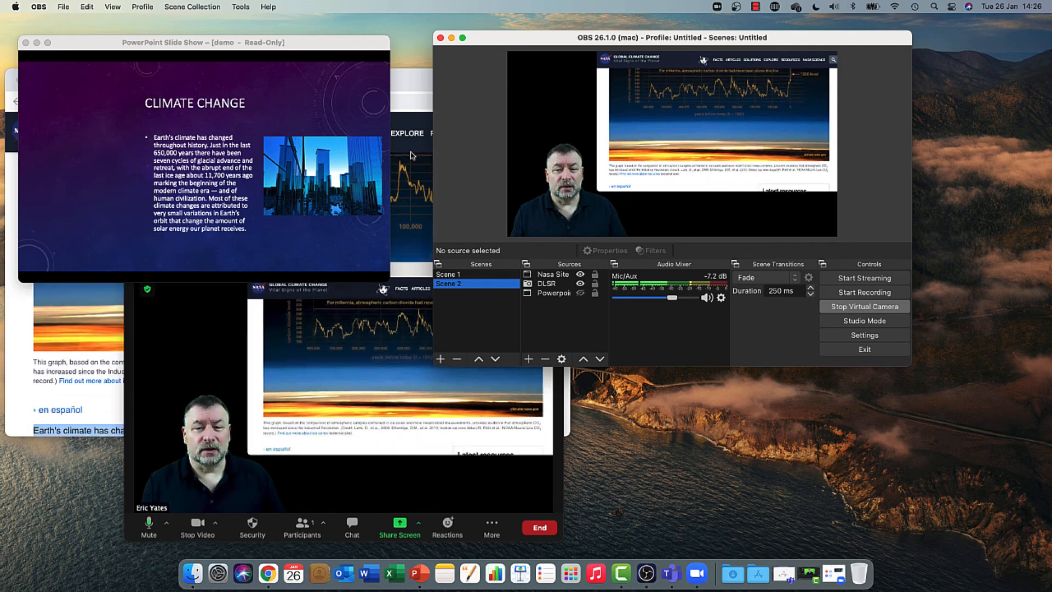
{"action": "scroll", "coordinate": [413, 227], "scroll_direction": "down", "scroll_amount": 10}
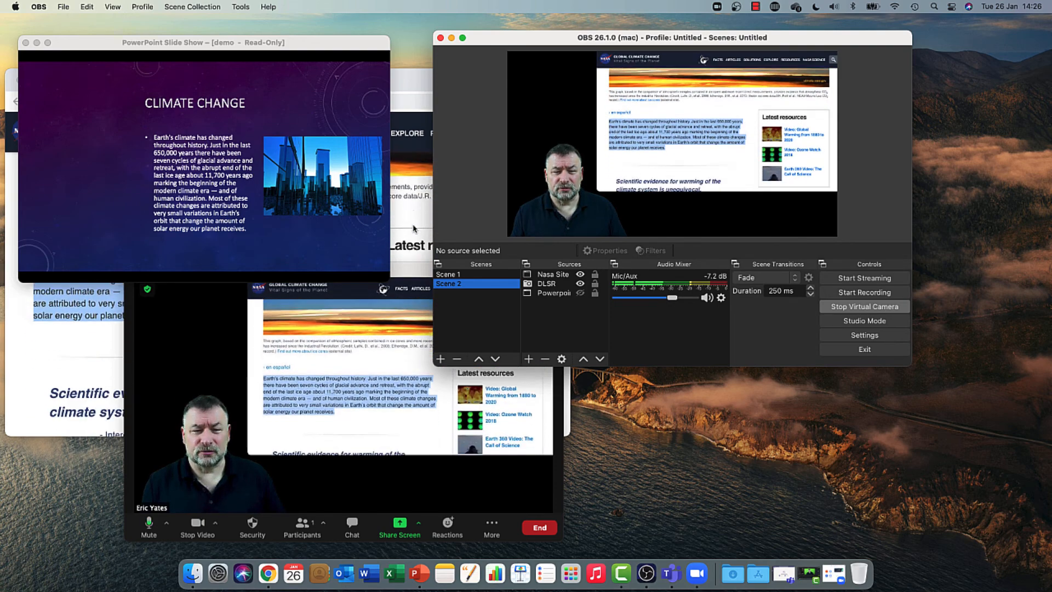
{"action": "scroll", "coordinate": [413, 228], "scroll_direction": "up", "scroll_amount": 10}
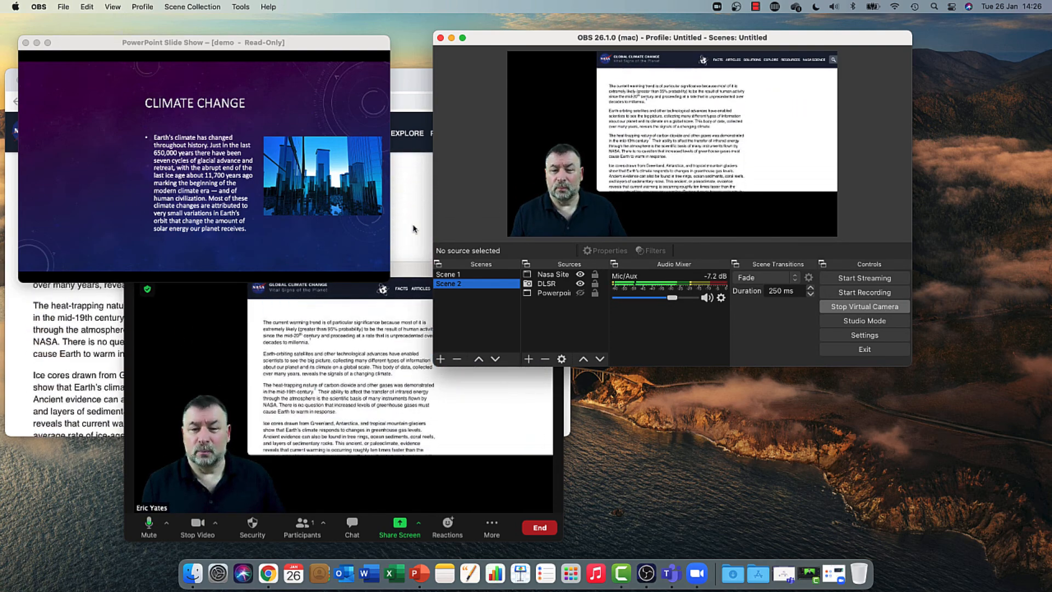
{"action": "scroll", "coordinate": [413, 229], "scroll_direction": "down", "scroll_amount": 6}
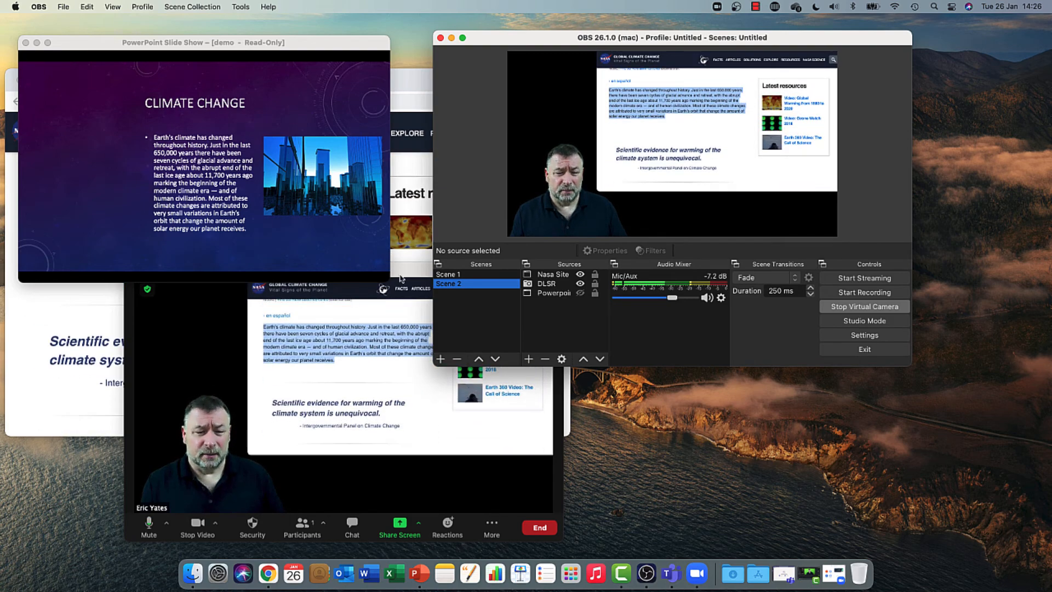
Step: Open the Global Warming from 1880 to 2020 video page on the NASA site, play the video briefly and pause it
{"action": "left_click", "coordinate": [408, 101]}
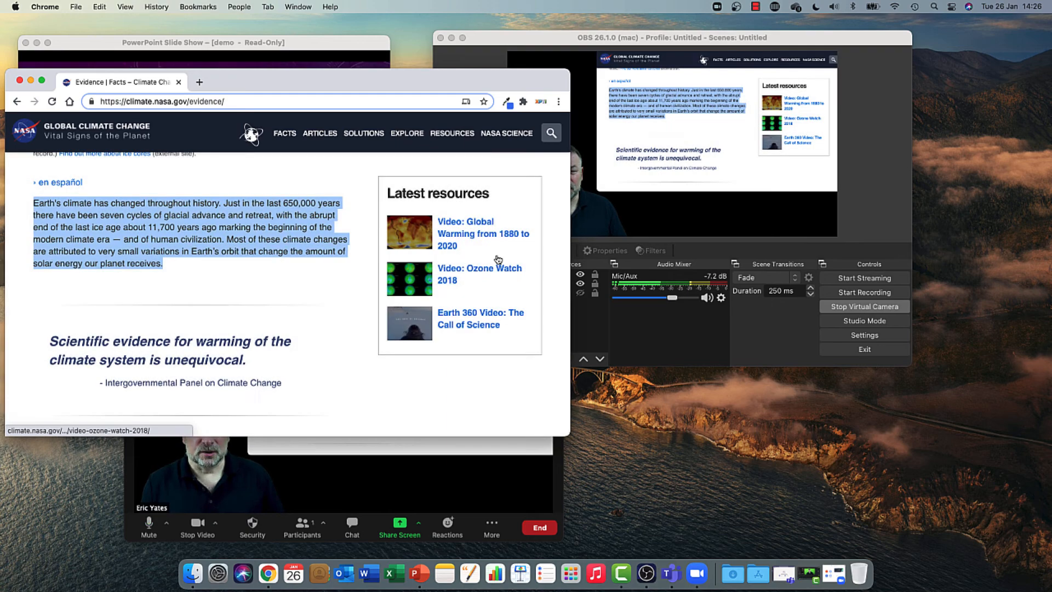
{"action": "left_click", "coordinate": [472, 239]}
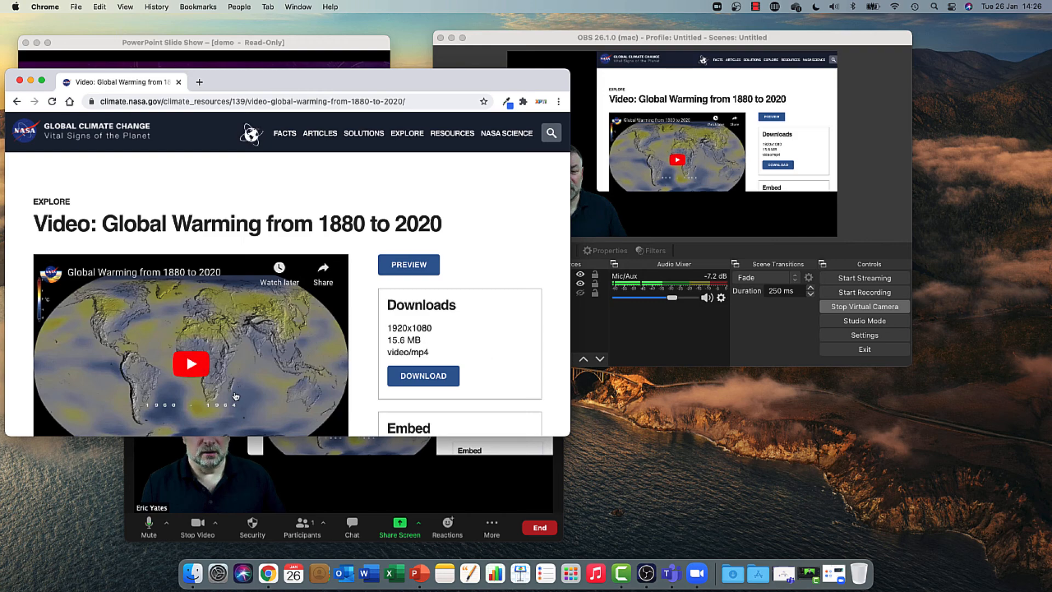
{"action": "scroll", "coordinate": [236, 395], "scroll_direction": "down", "scroll_amount": 5}
{"action": "scroll", "coordinate": [235, 396], "scroll_direction": "down", "scroll_amount": 3}
{"action": "scroll", "coordinate": [236, 395], "scroll_direction": "up", "scroll_amount": 5}
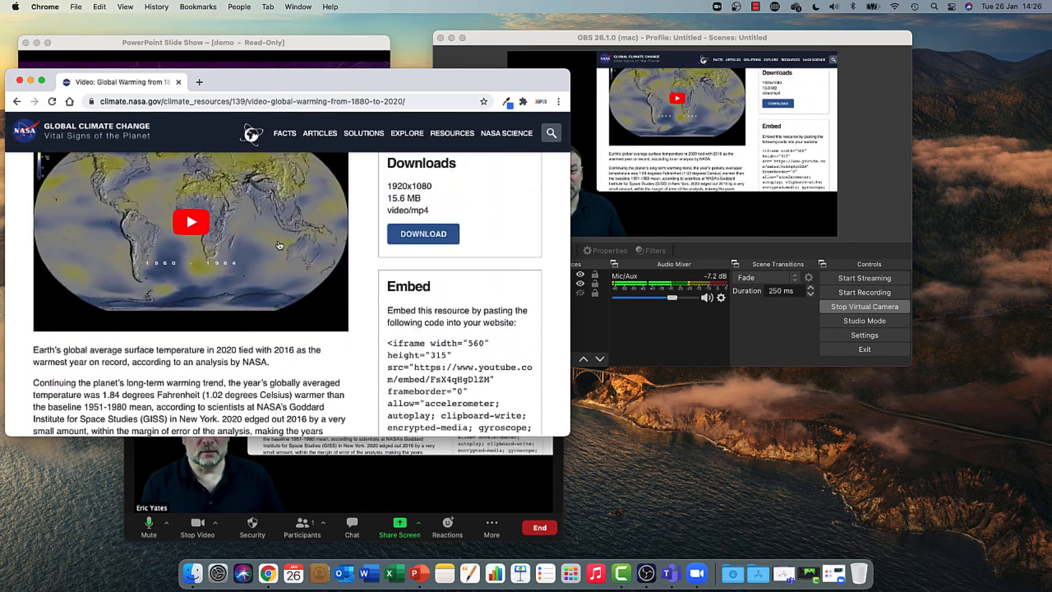
{"action": "left_click", "coordinate": [191, 222]}
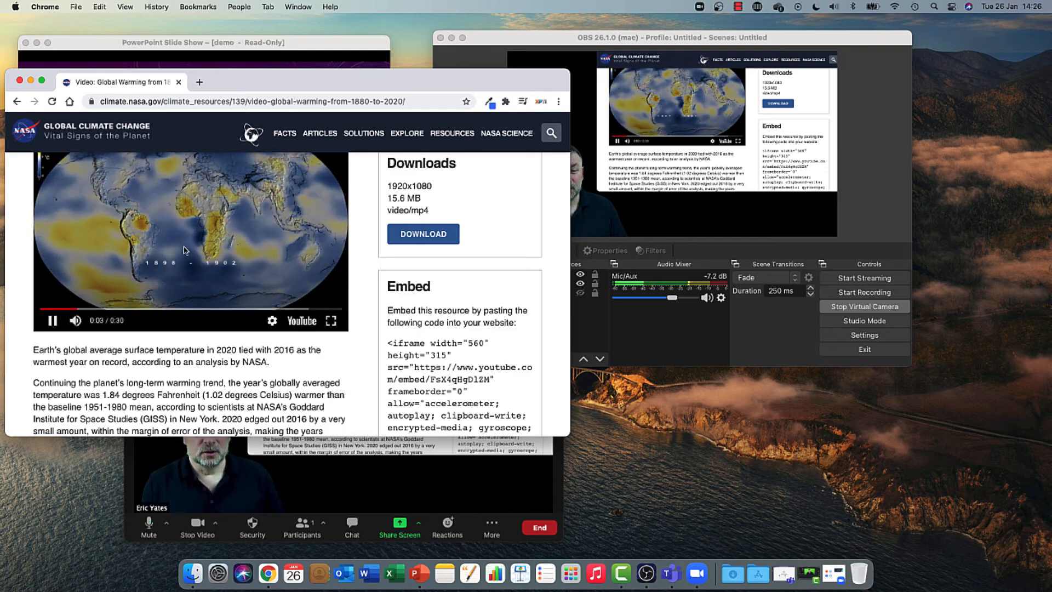
{"action": "left_click", "coordinate": [293, 267]}
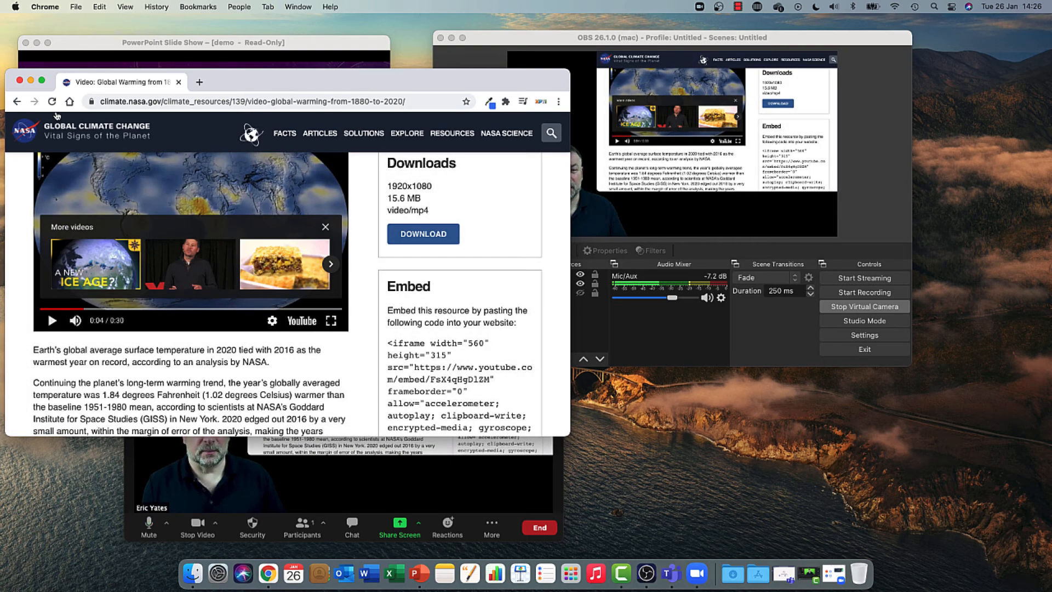
Step: Bring the OBS, slide show and Zoom meeting windows forward, and end the Zoom meeting for all
{"action": "left_click", "coordinate": [671, 82]}
{"action": "left_click", "coordinate": [671, 82]}
{"action": "left_click", "coordinate": [354, 59]}
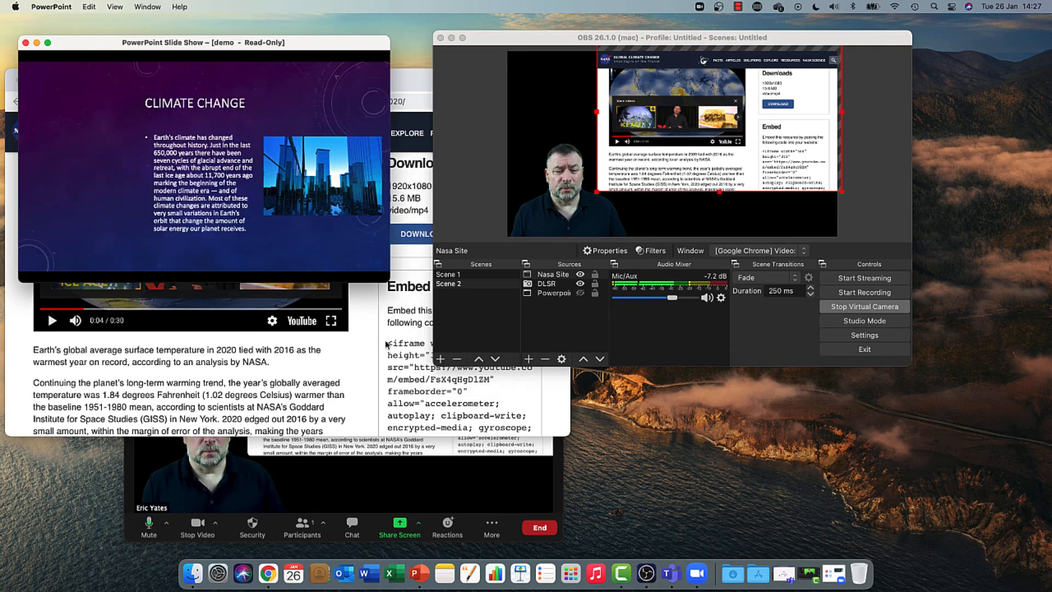
{"action": "left_click", "coordinate": [376, 498]}
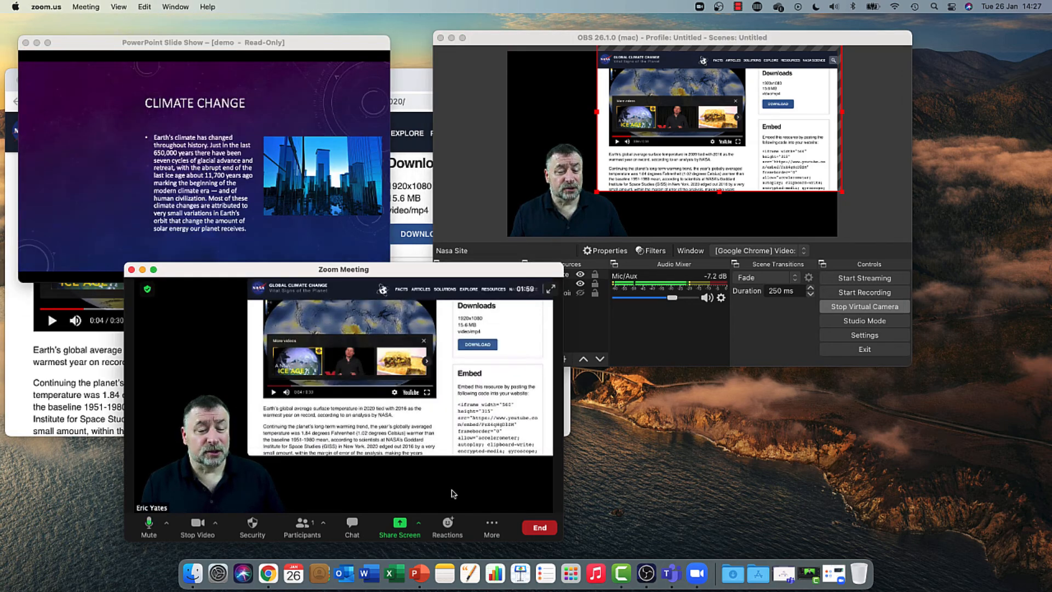
{"action": "left_click", "coordinate": [540, 527]}
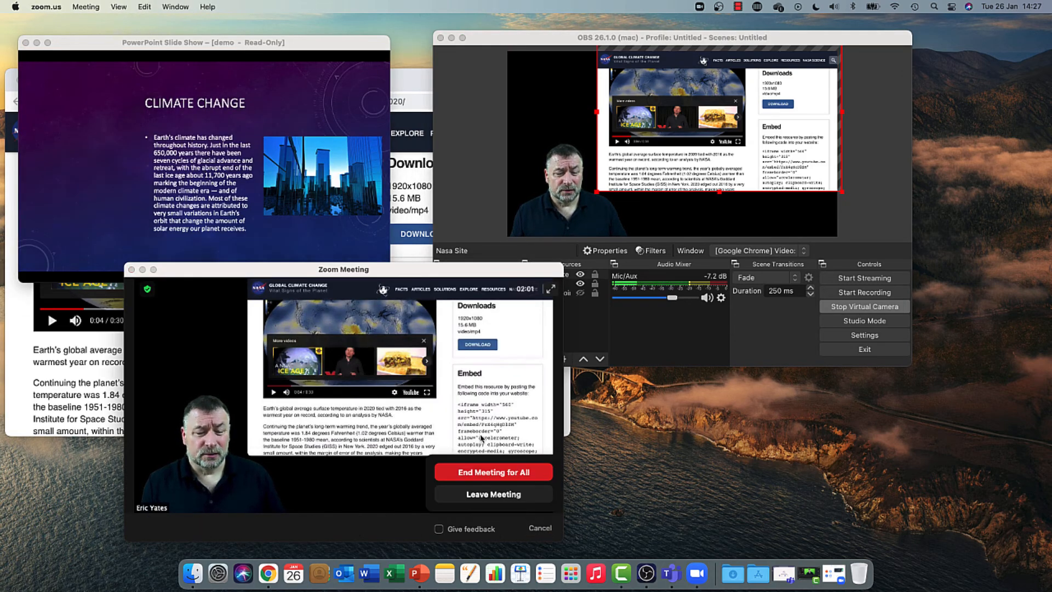
{"action": "left_click", "coordinate": [482, 469]}
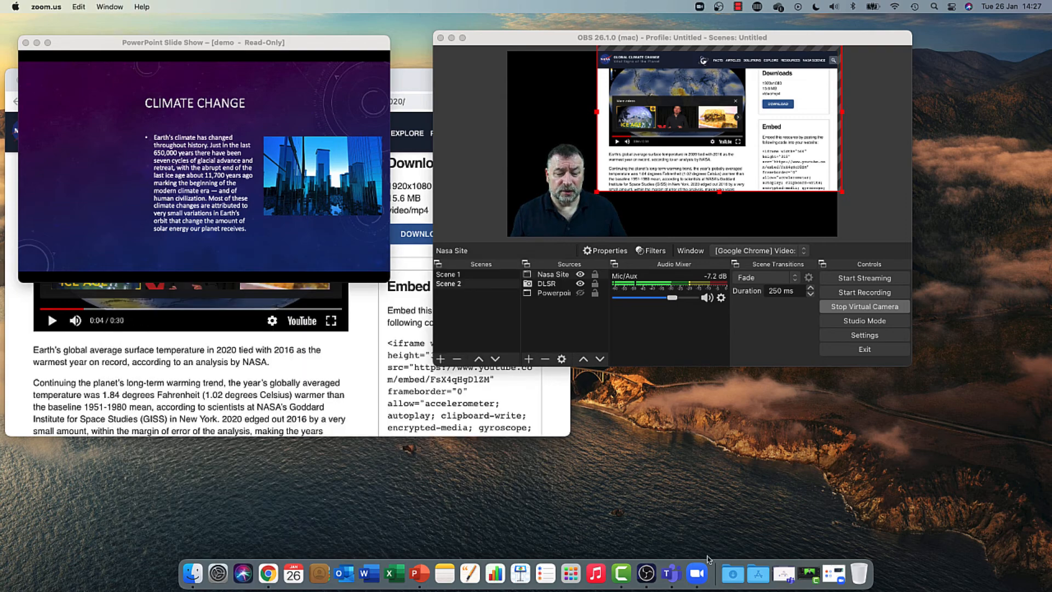
Step: Close the Zoom home window and start an instant meeting in Microsoft Teams
{"action": "left_click", "coordinate": [694, 574]}
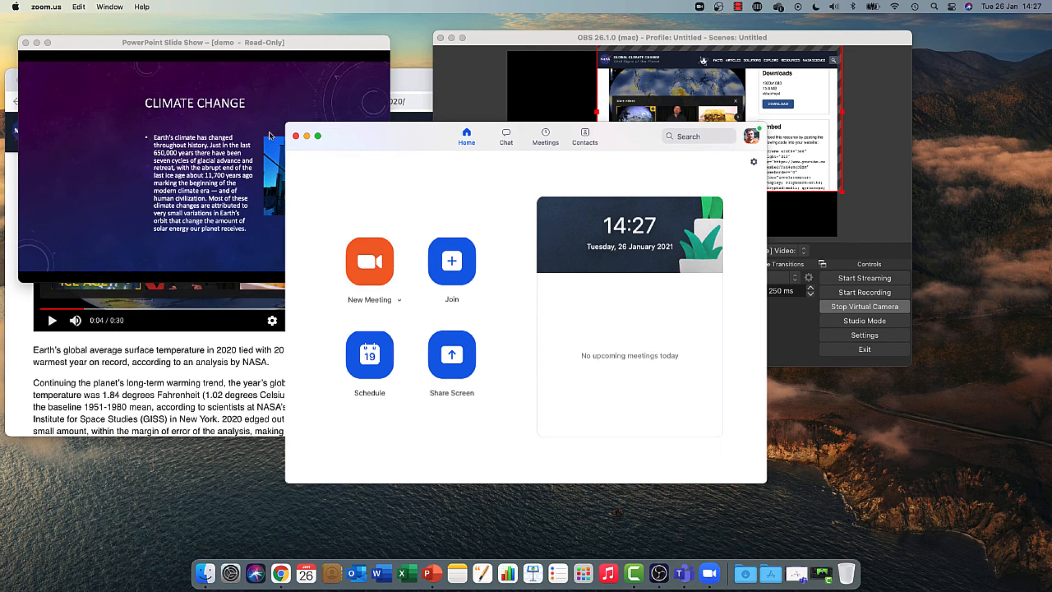
{"action": "left_click", "coordinate": [294, 136]}
{"action": "left_click", "coordinate": [684, 564]}
{"action": "left_click", "coordinate": [376, 368]}
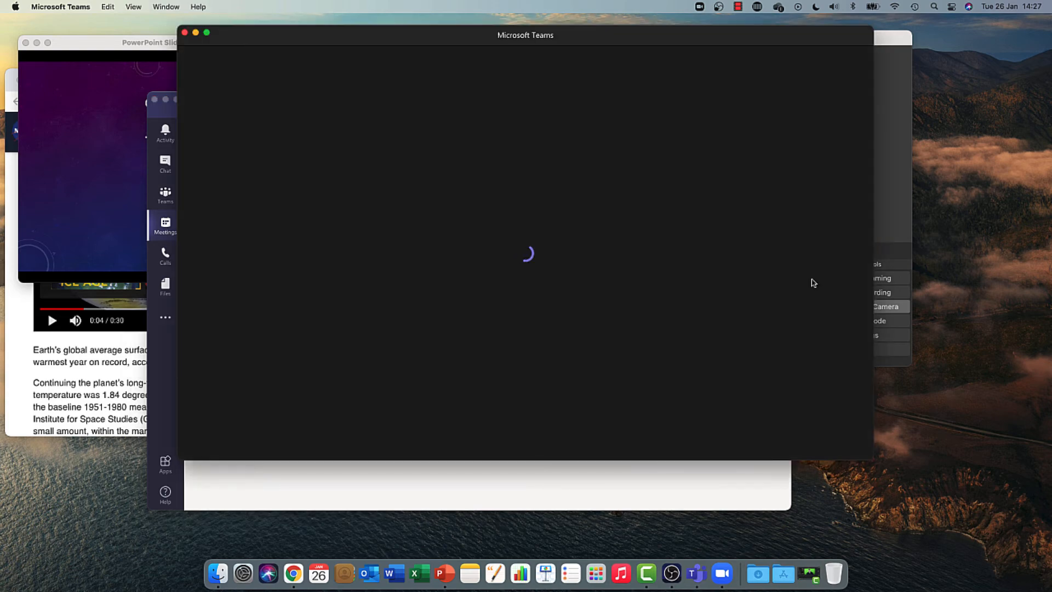
Step: Select Scene 1 in OBS and step the PowerPoint slide show back to the CLIMATE CHANGE title slide
{"action": "left_click", "coordinate": [878, 228]}
{"action": "left_click", "coordinate": [462, 275]}
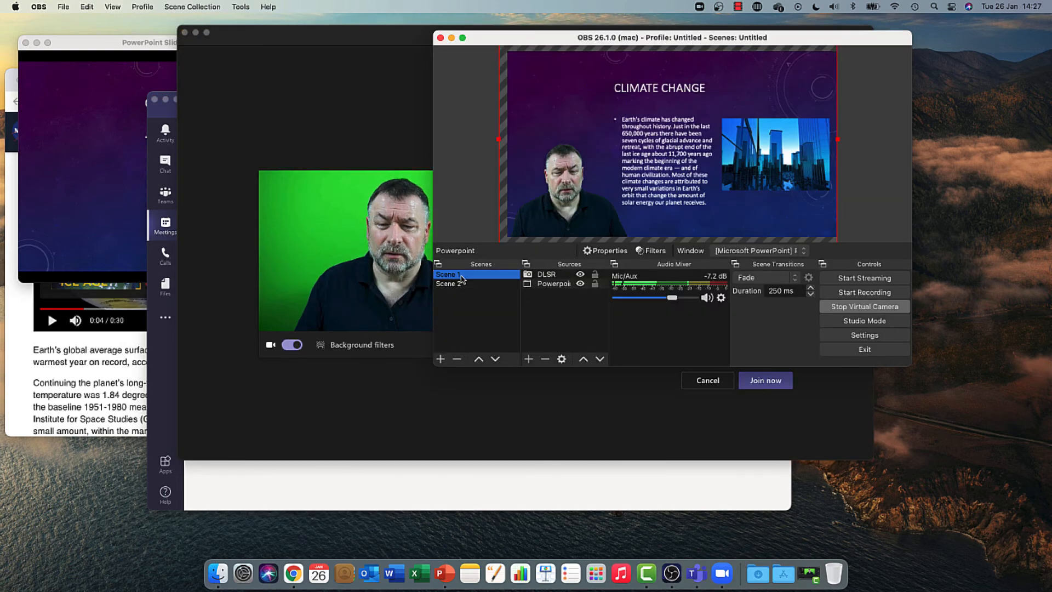
{"action": "left_click", "coordinate": [103, 180]}
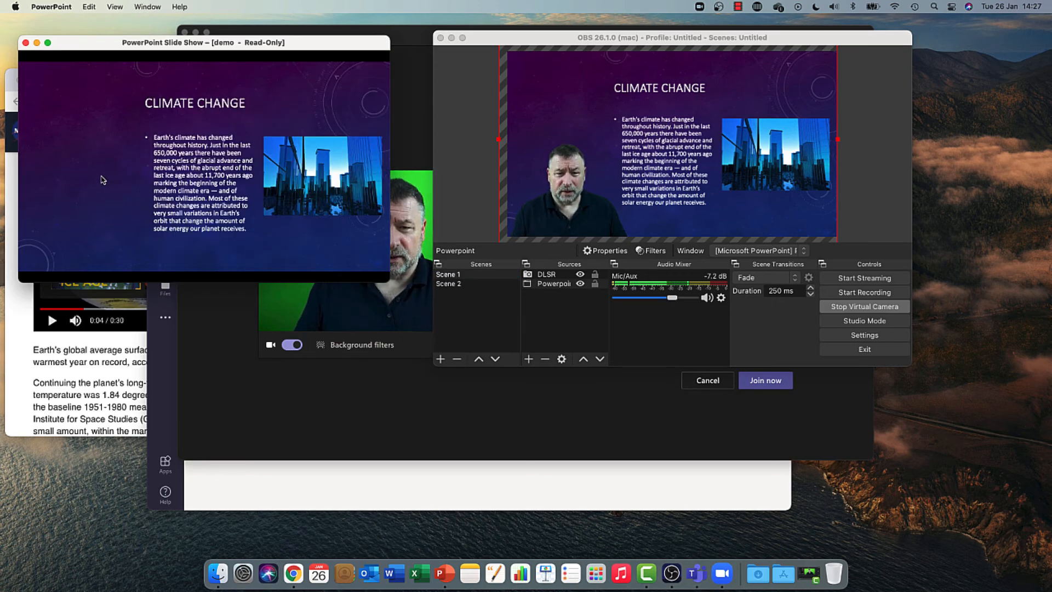
{"action": "key", "text": "Left"}
{"action": "key", "text": "Left"}
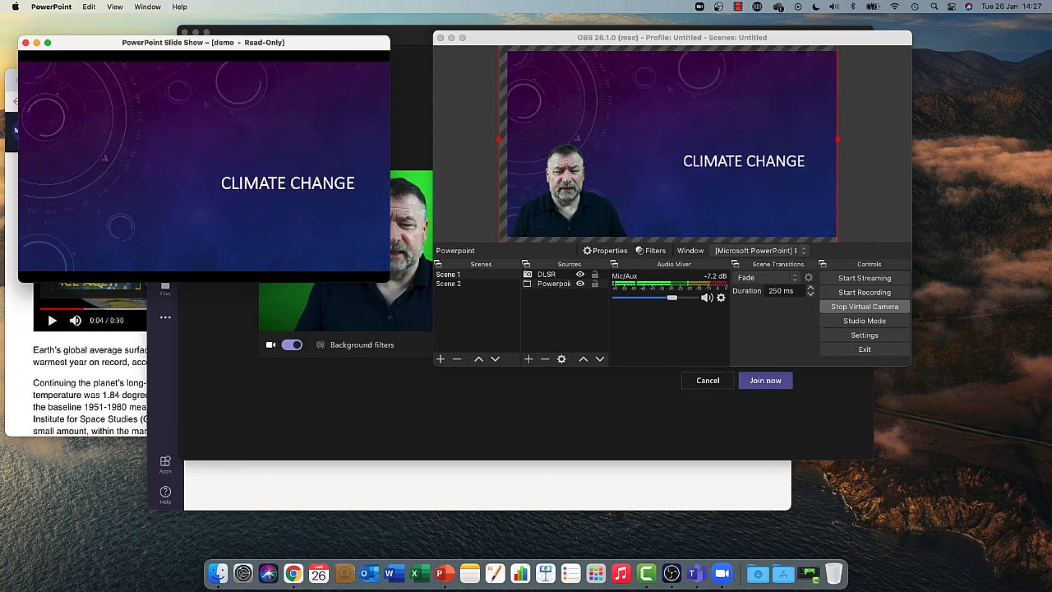
Step: Set the Teams meeting's camera to OBS Virtual Camera and join the meeting without inviting anyone
{"action": "left_click", "coordinate": [230, 389]}
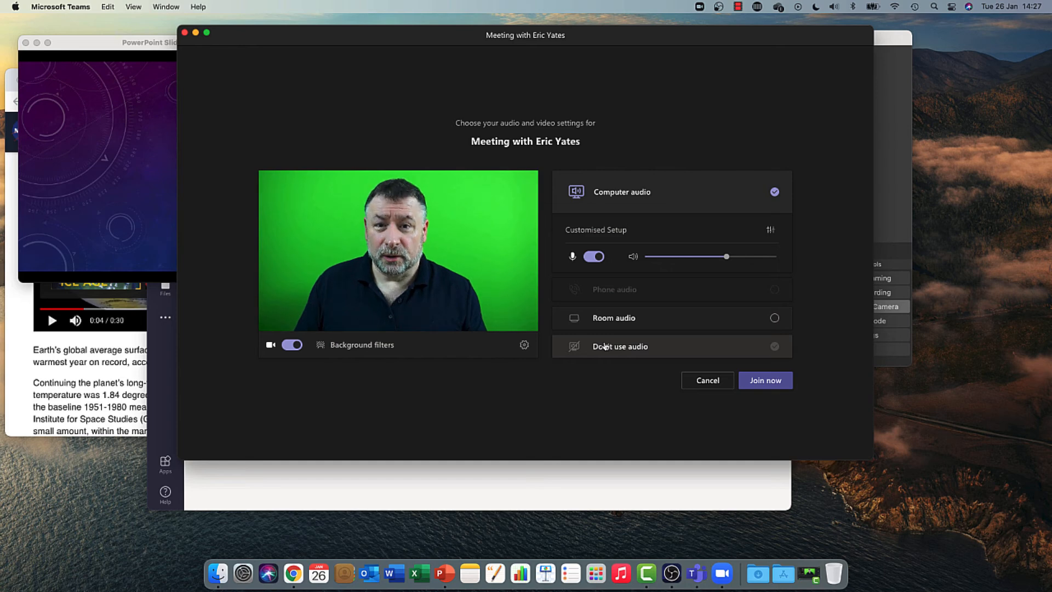
{"action": "left_click", "coordinate": [525, 346]}
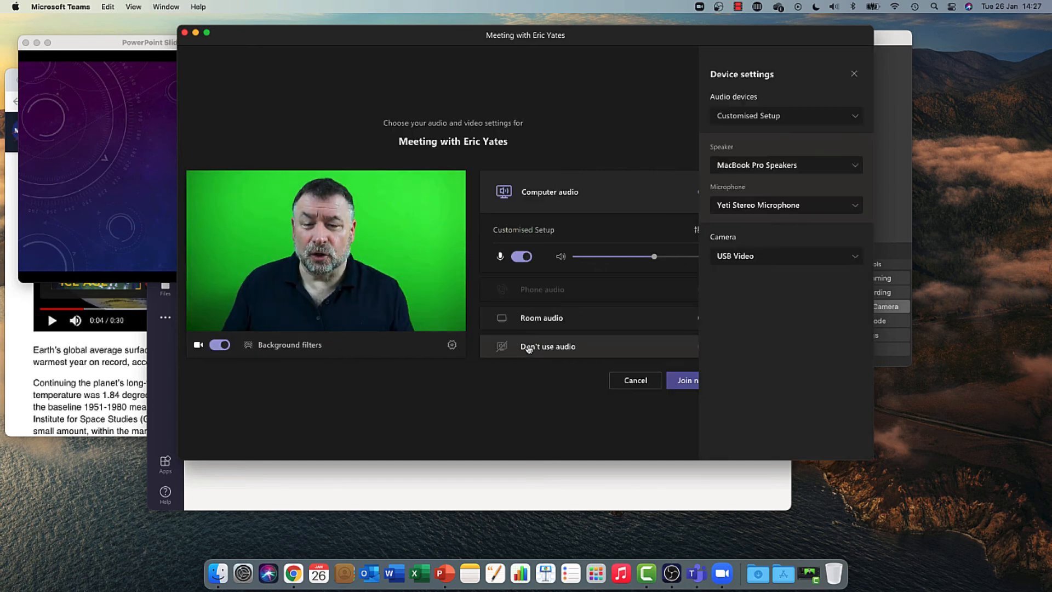
{"action": "left_click", "coordinate": [764, 257]}
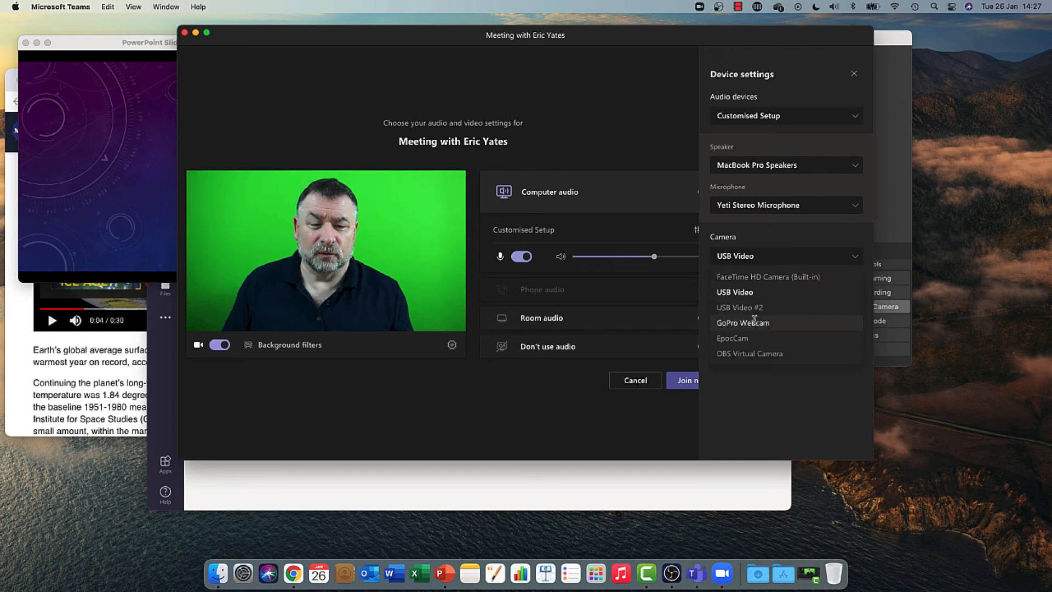
{"action": "left_click", "coordinate": [750, 353]}
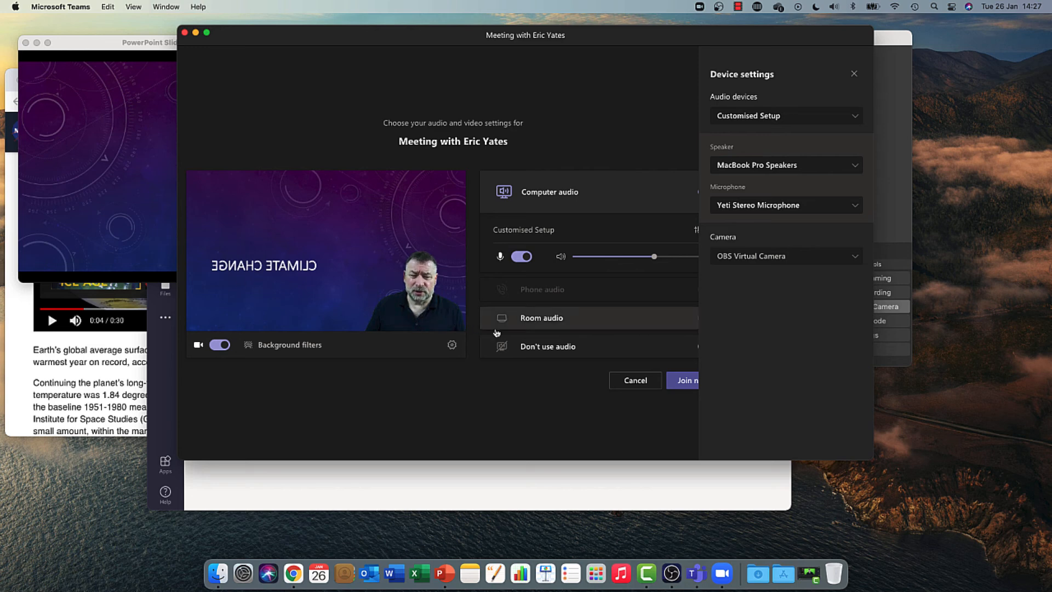
{"action": "left_click", "coordinate": [854, 74]}
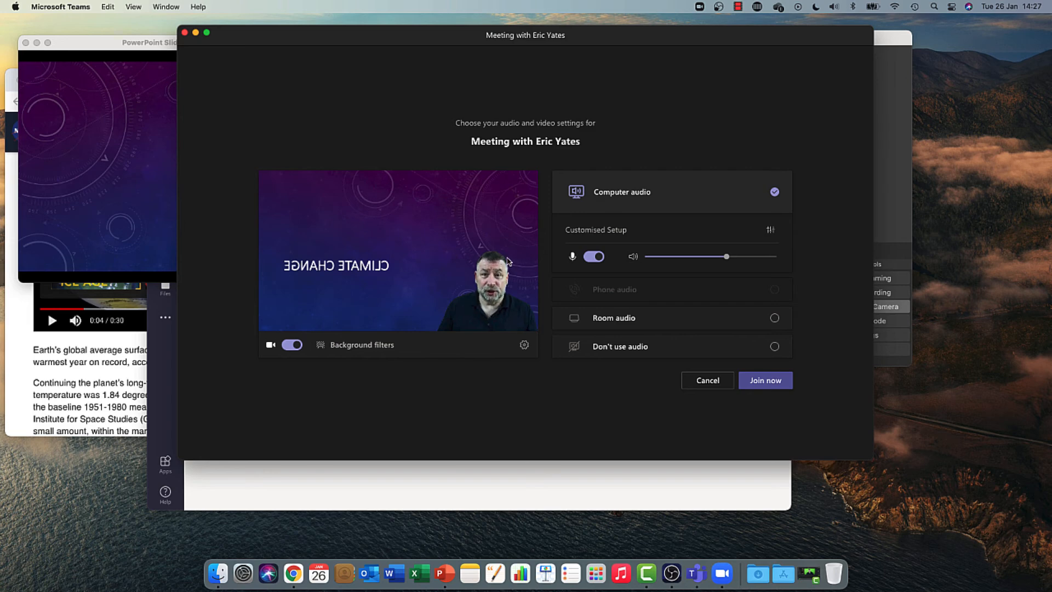
{"action": "left_click", "coordinate": [782, 386]}
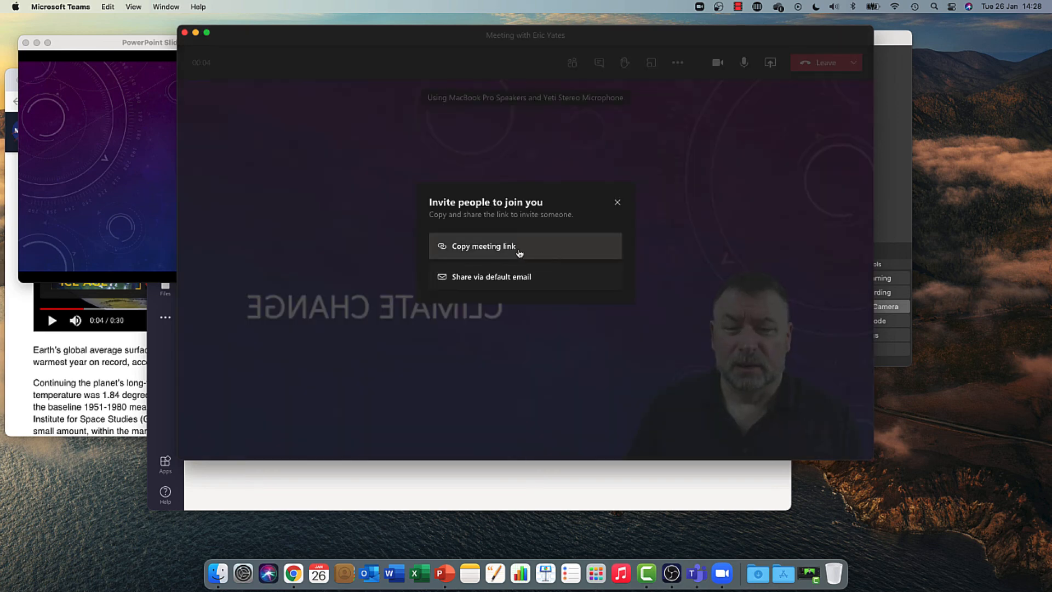
{"action": "left_click", "coordinate": [617, 204]}
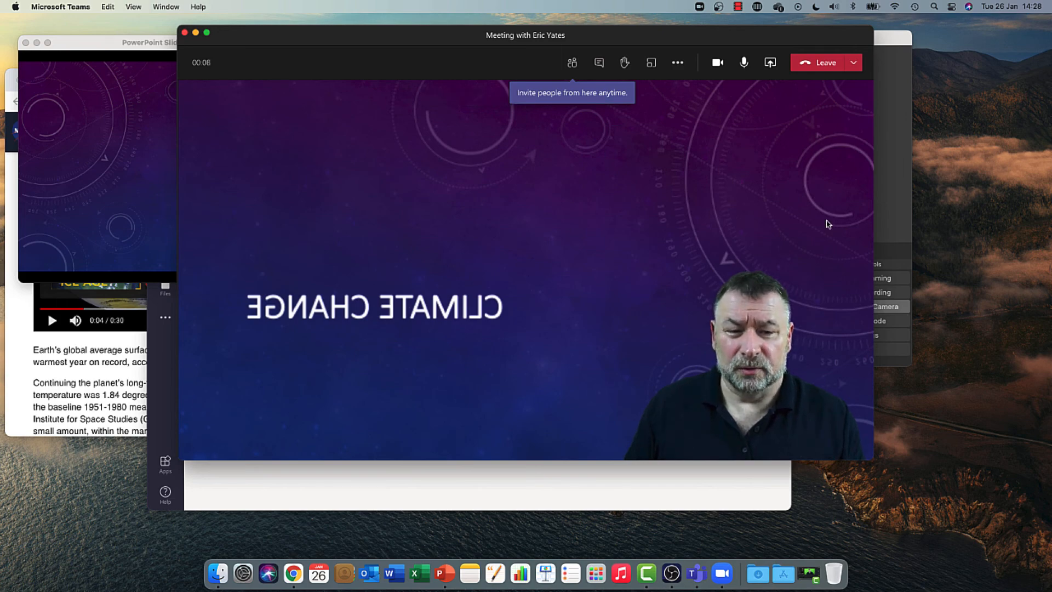
Step: Shrink and lower the Teams meeting window and minimize the main Teams window so the slide show and OBS preview are uncovered
{"action": "left_click_drag", "start_coordinate": [874, 31], "coordinate": [685, 95]}
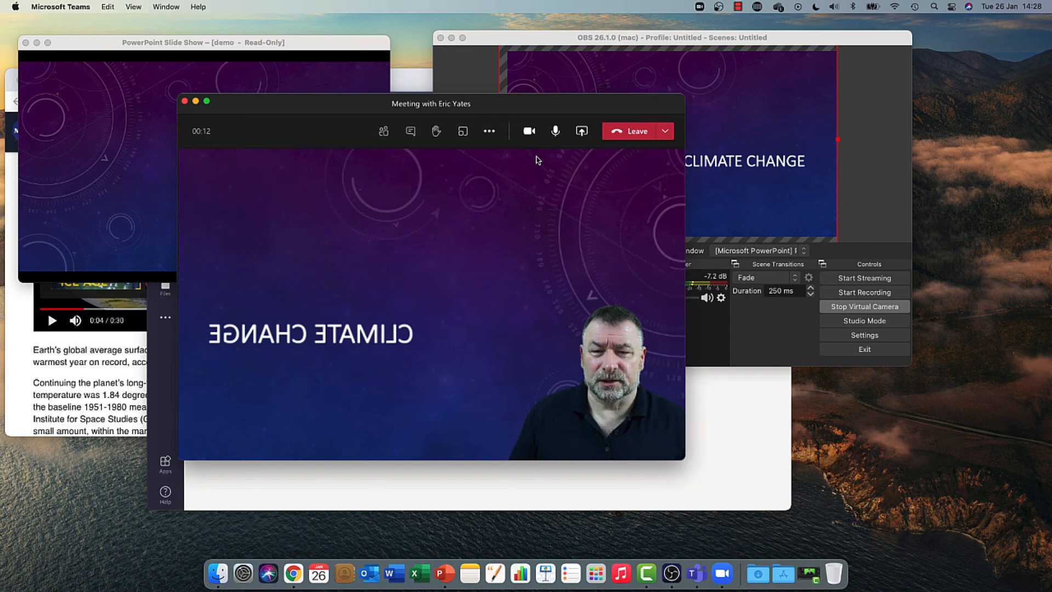
{"action": "left_click_drag", "start_coordinate": [546, 109], "coordinate": [429, 206]}
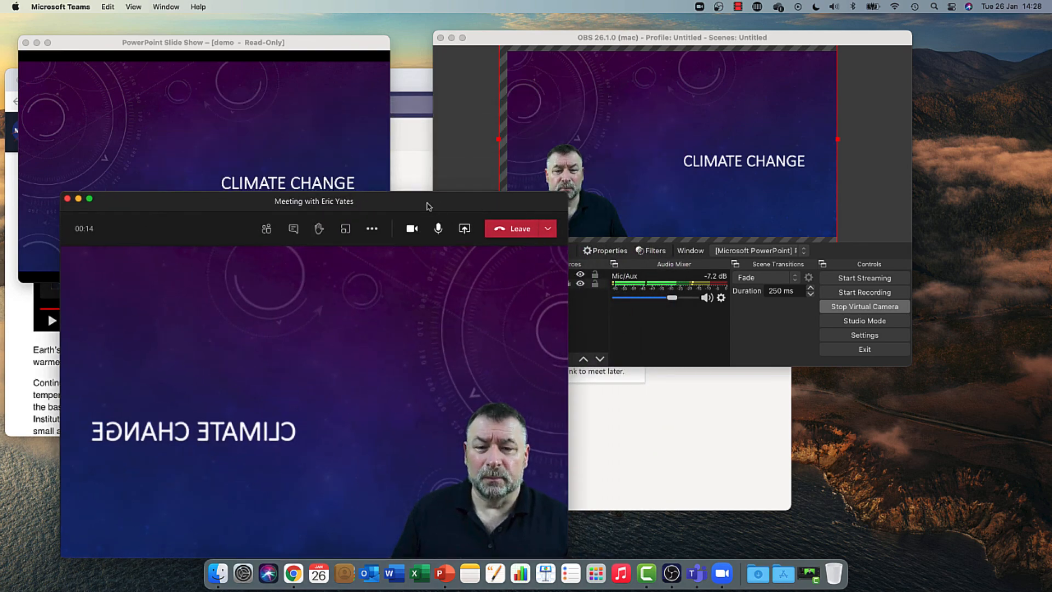
{"action": "left_click", "coordinate": [361, 122]}
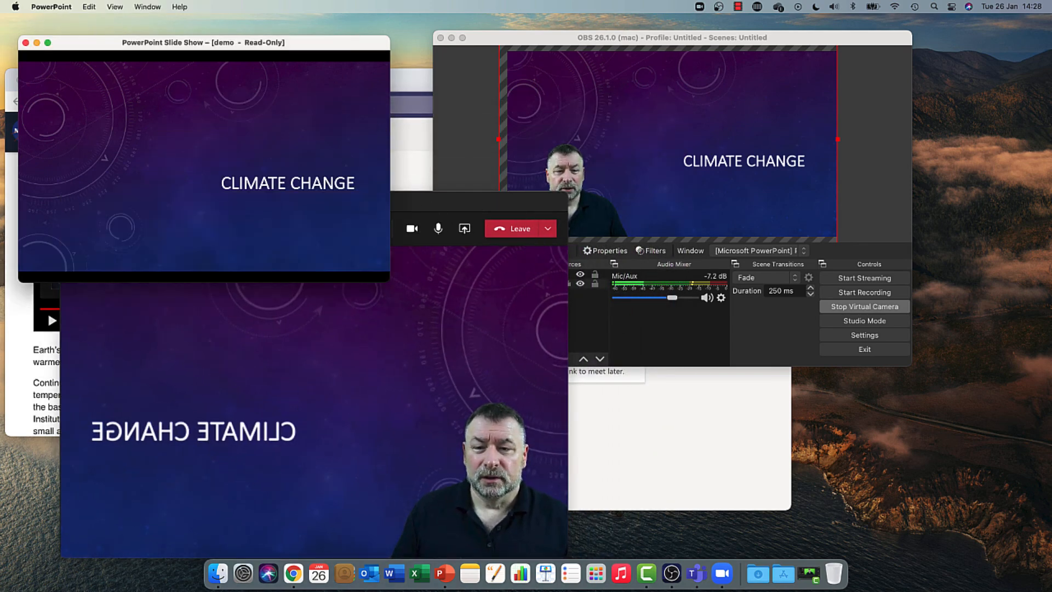
{"action": "left_click", "coordinate": [576, 123]}
{"action": "left_click", "coordinate": [417, 158]}
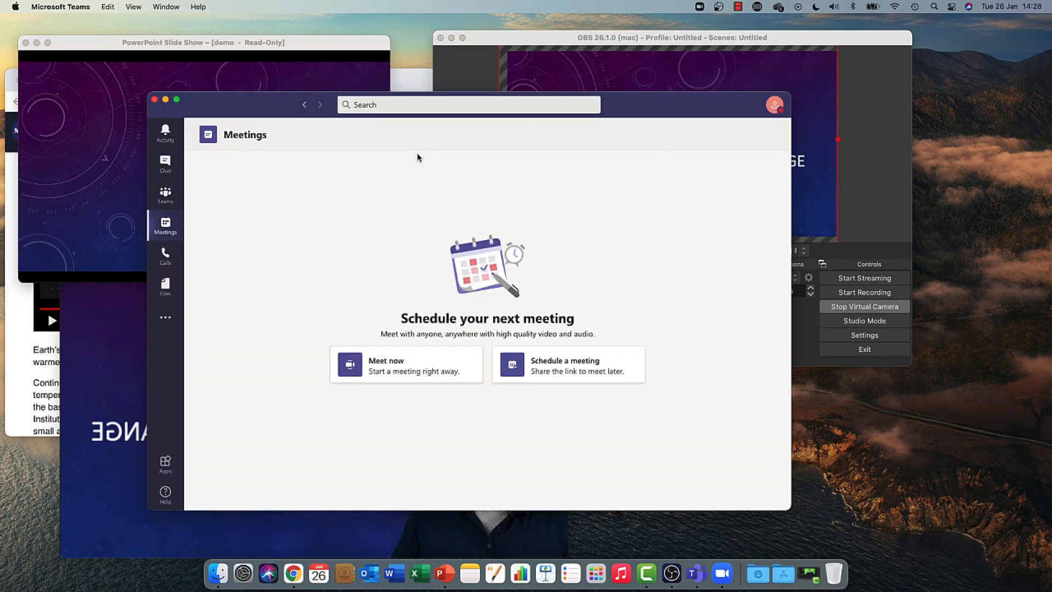
{"action": "left_click", "coordinate": [165, 99]}
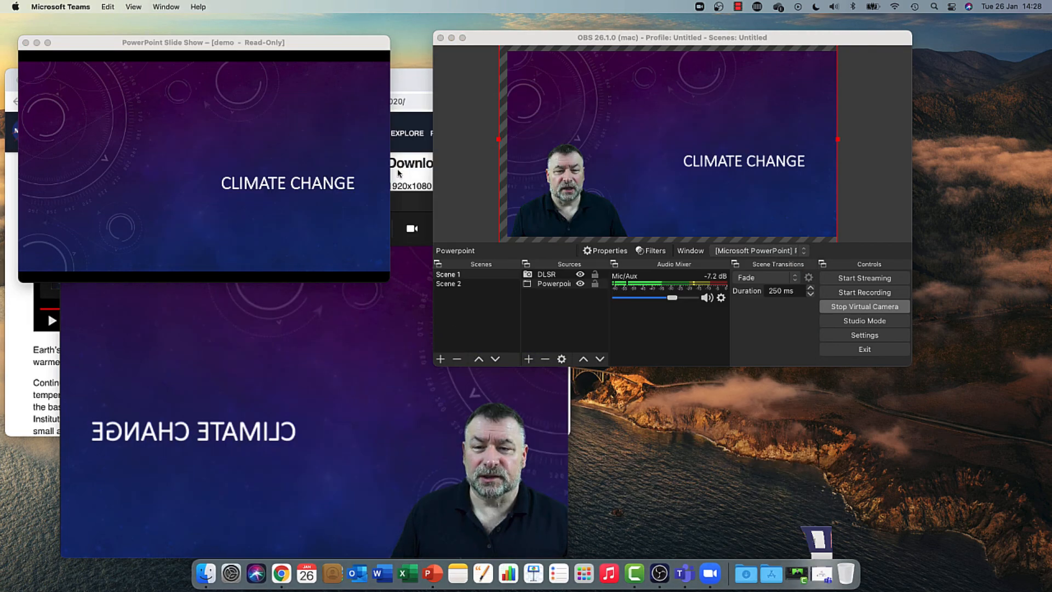
Step: Bring the NASA page, OBS and slide show windows to the front in turn, finishing on the slide show
{"action": "left_click", "coordinate": [415, 170]}
{"action": "left_click", "coordinate": [607, 154]}
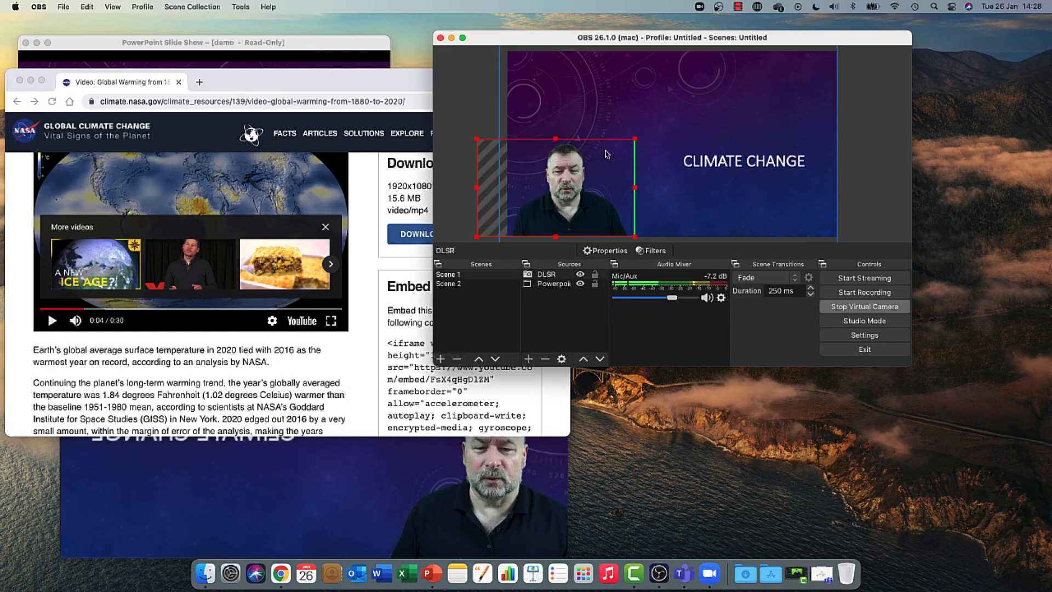
{"action": "left_click", "coordinate": [208, 57]}
{"action": "left_click", "coordinate": [575, 130]}
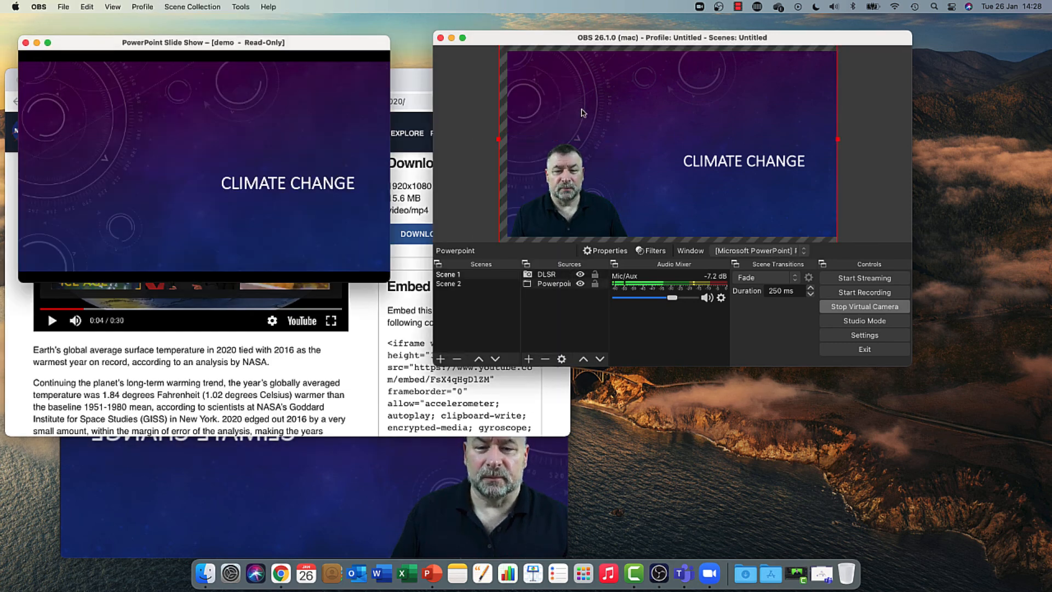
{"action": "left_click", "coordinate": [351, 105]}
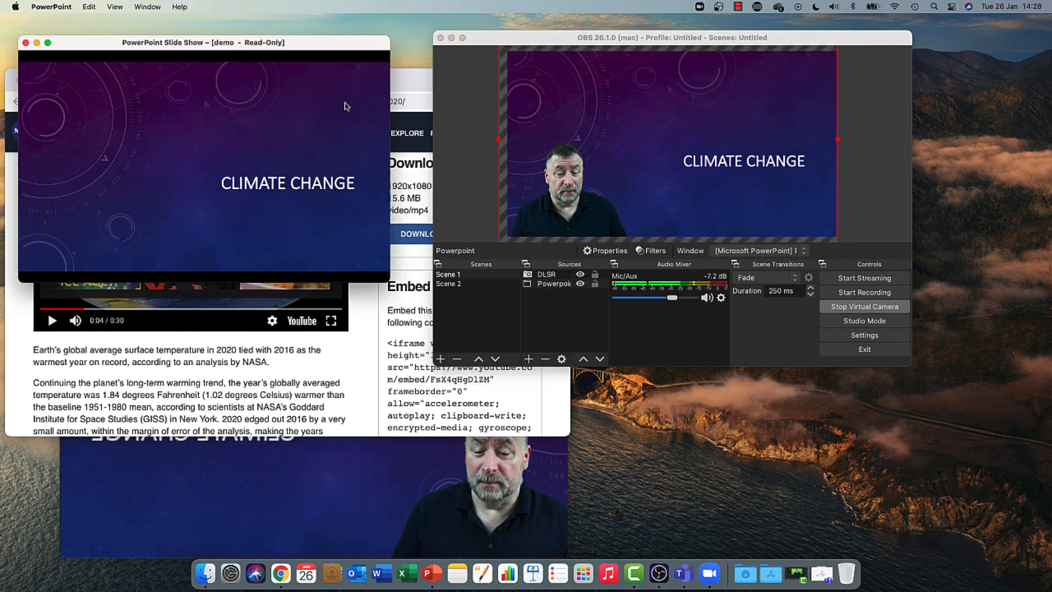
Step: Bring the Teams meeting window forward, shift it clear of the slide content, and return to the PowerPoint slide show
{"action": "left_click", "coordinate": [354, 487]}
{"action": "left_click_drag", "start_coordinate": [352, 208], "coordinate": [316, 218]}
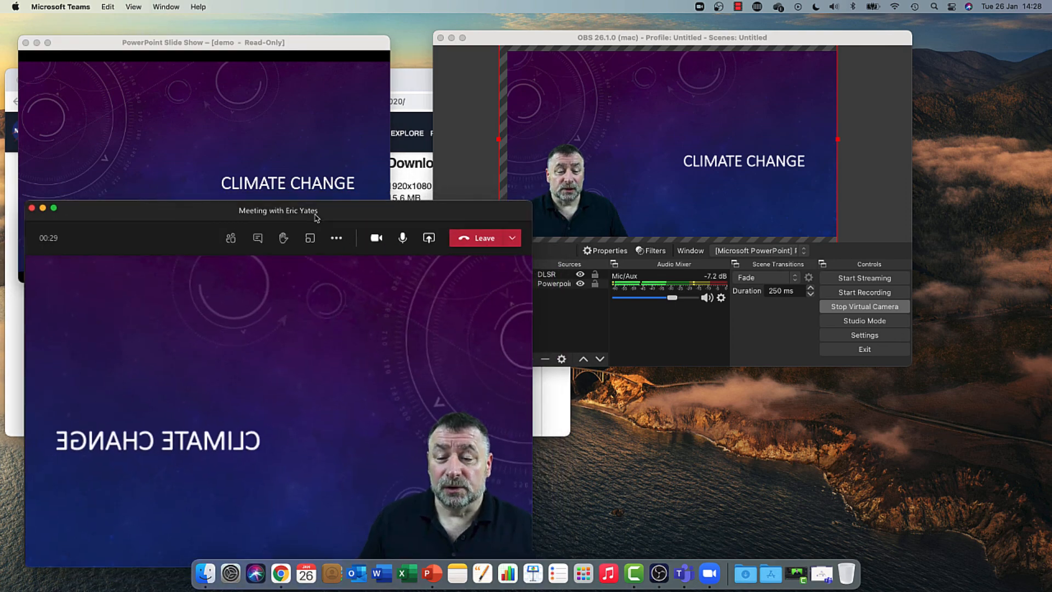
{"action": "left_click", "coordinate": [317, 129]}
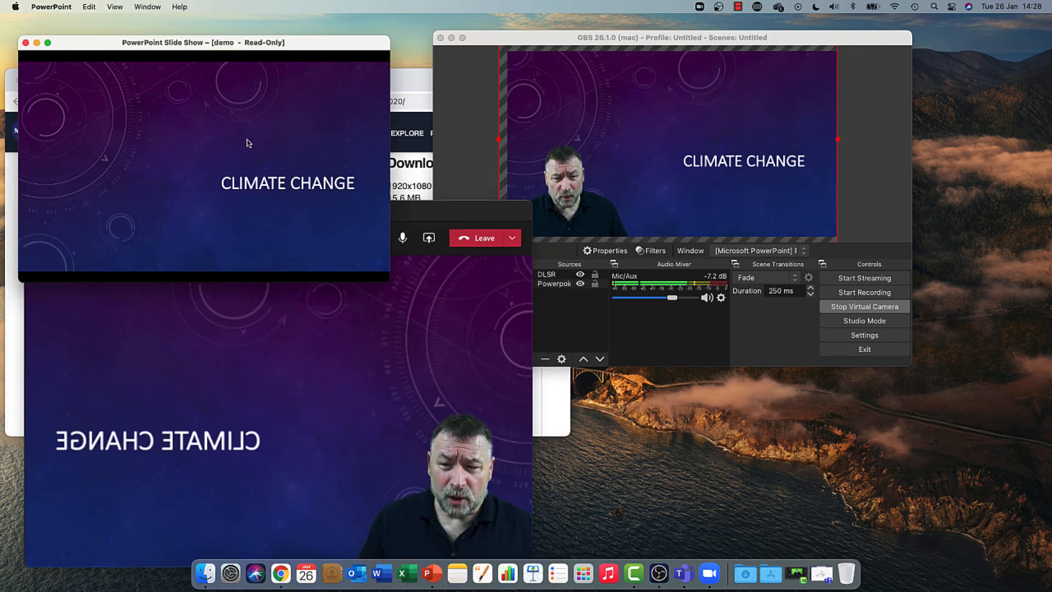
Step: Advance the slide show from the CLIMATE CHANGE title slide to the slide titled SLIDE TWO
{"action": "left_click", "coordinate": [293, 158]}
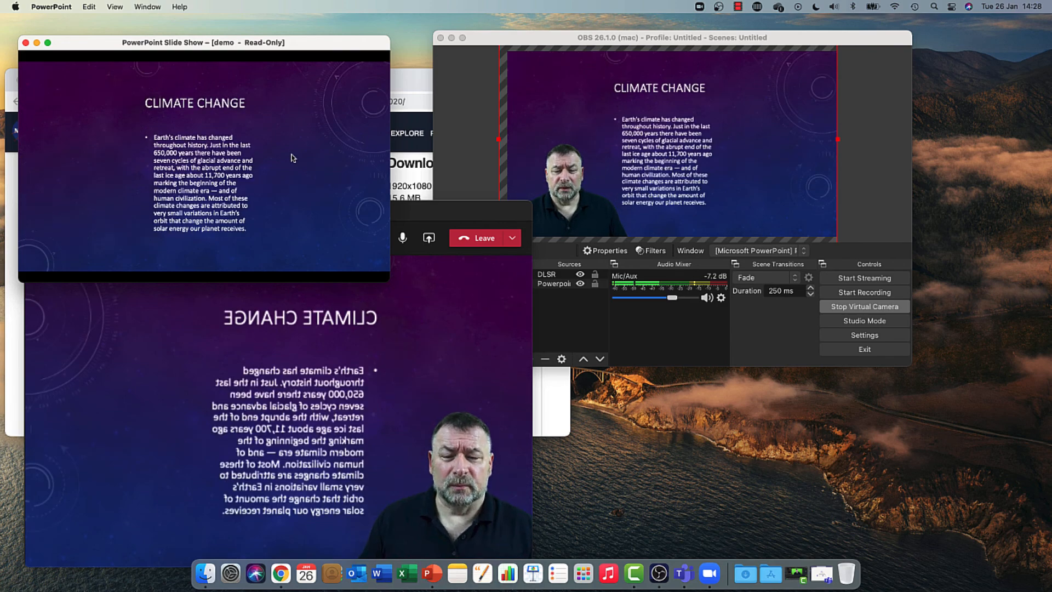
{"action": "left_click", "coordinate": [293, 158]}
{"action": "left_click", "coordinate": [294, 159]}
{"action": "key", "text": "Right"}
{"action": "key", "text": "Left"}
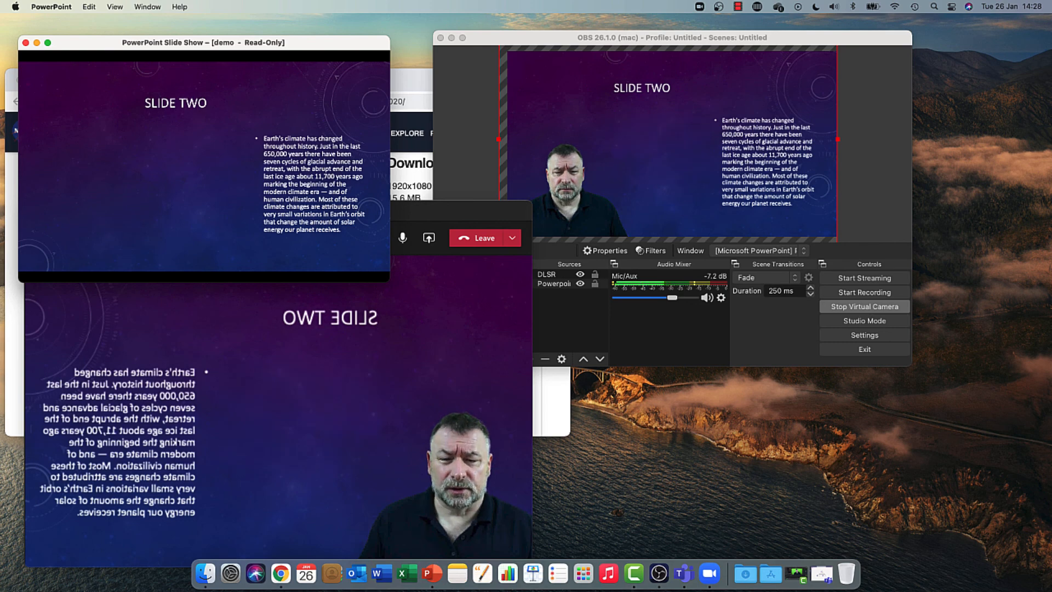
Step: Switch OBS to Scene 2 and bring the NASA page in Chrome to the front
{"action": "left_click", "coordinate": [465, 184]}
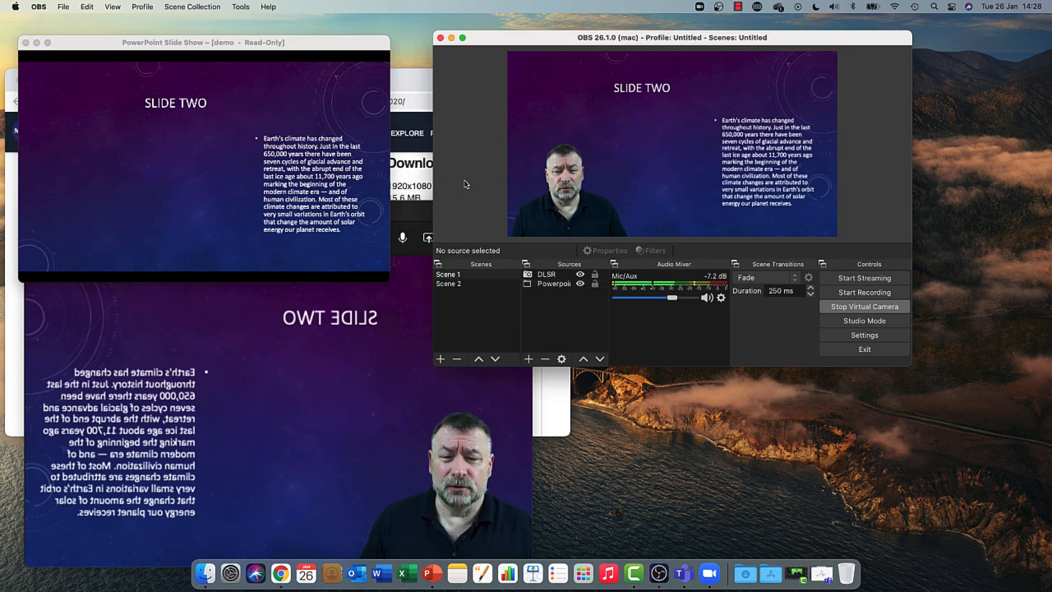
{"action": "left_click", "coordinate": [453, 285]}
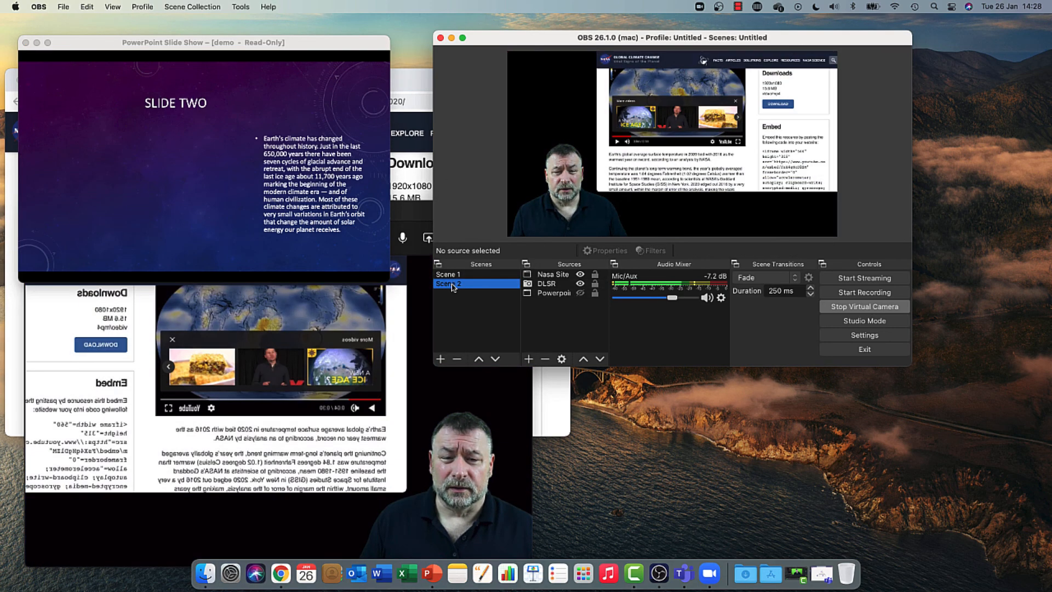
{"action": "left_click", "coordinate": [407, 207]}
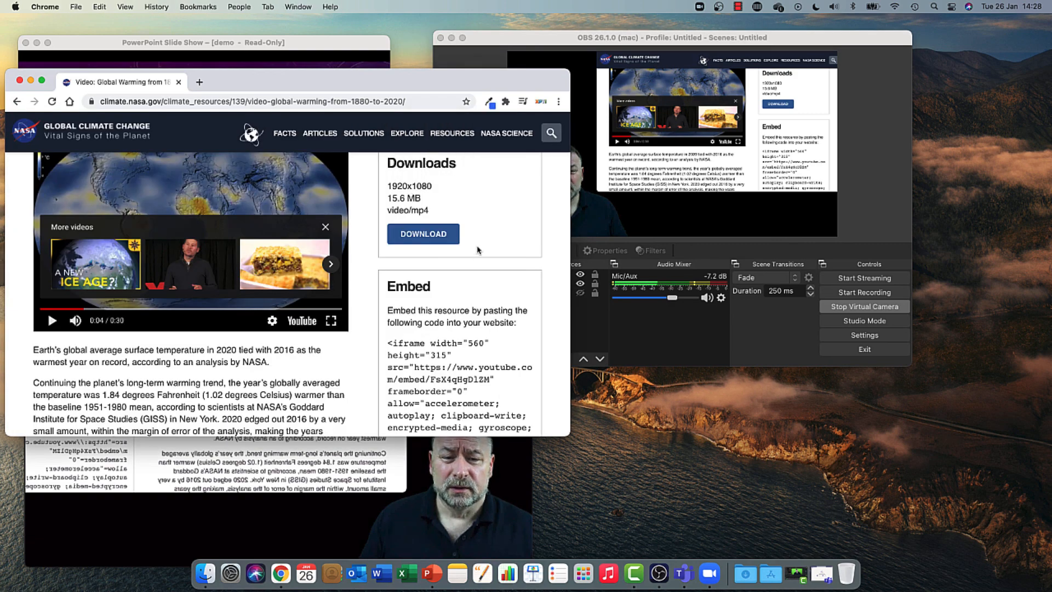
Step: Open the NASA Global Climate Change home page from the site logo and show its news stories and "What is Climate Change?" heading
{"action": "scroll", "coordinate": [466, 251], "scroll_direction": "up", "scroll_amount": 1}
{"action": "scroll", "coordinate": [466, 250], "scroll_direction": "up", "scroll_amount": 3}
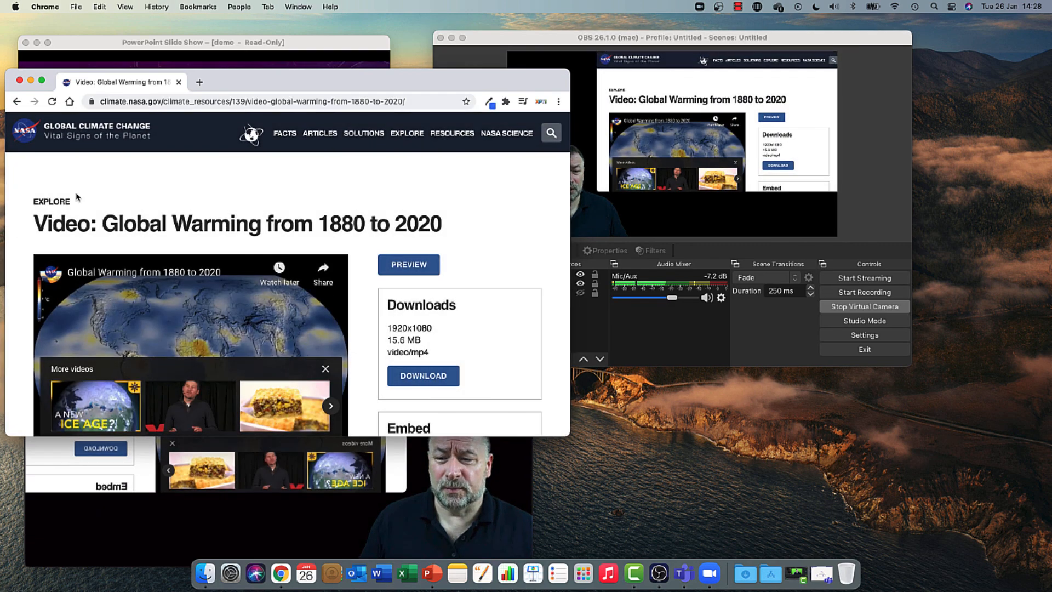
{"action": "left_click", "coordinate": [90, 124]}
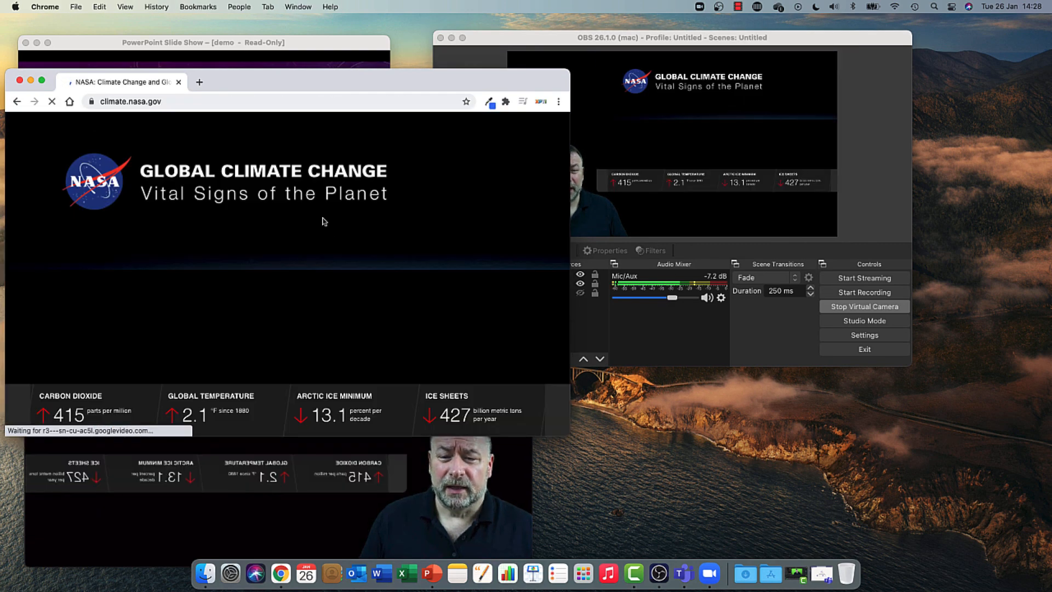
{"action": "scroll", "coordinate": [369, 294], "scroll_direction": "down", "scroll_amount": 10}
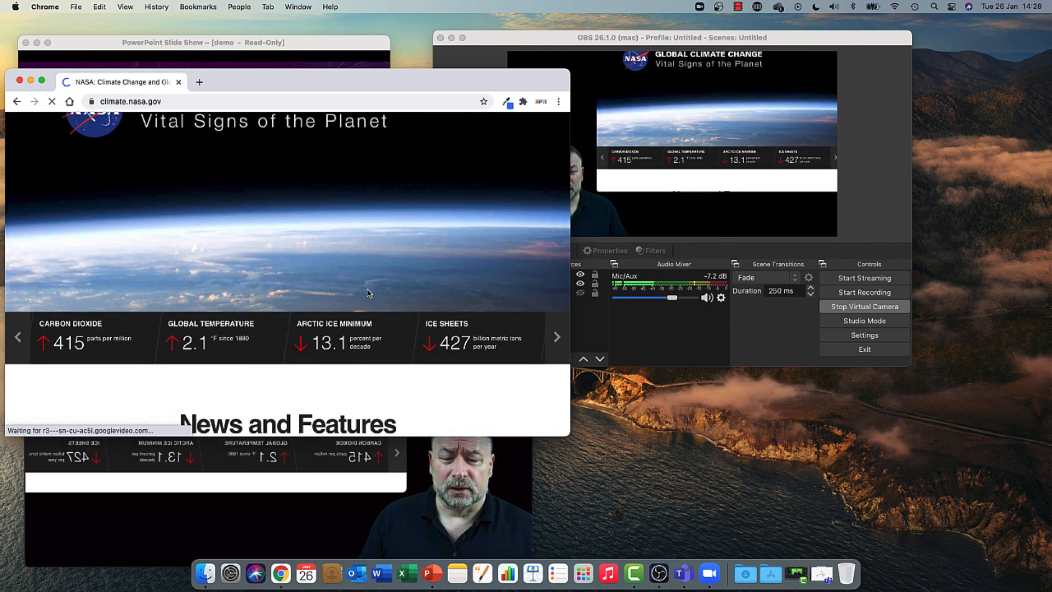
{"action": "scroll", "coordinate": [368, 293], "scroll_direction": "down", "scroll_amount": 3}
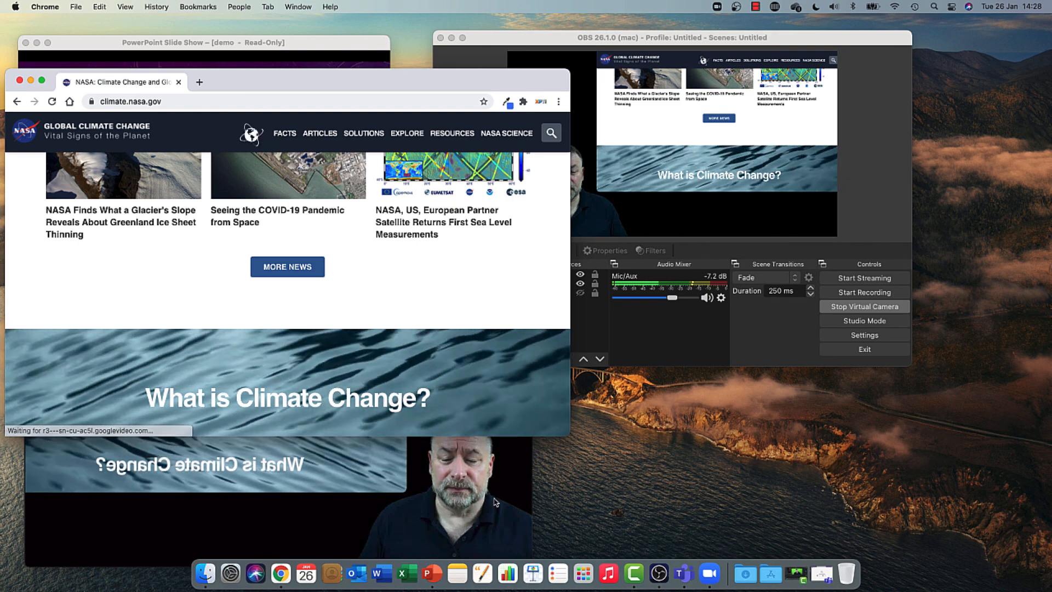
Step: Bring the Teams meeting to the front and move the OBS window aside so its scene list and preview are uncovered
{"action": "left_click", "coordinate": [464, 485]}
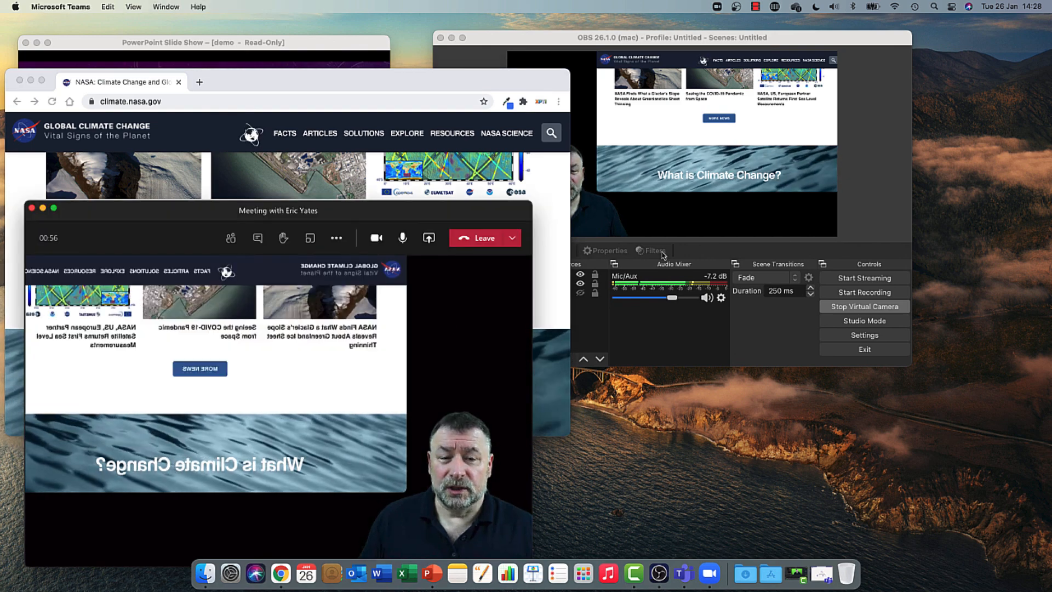
{"action": "left_click", "coordinate": [789, 125]}
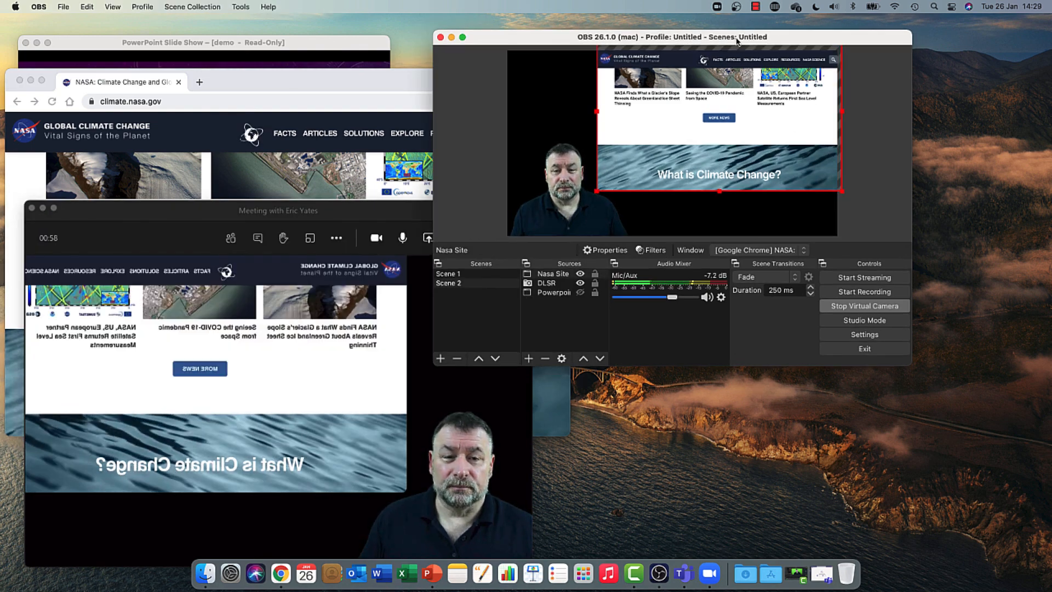
{"action": "left_click_drag", "start_coordinate": [742, 38], "coordinate": [832, 33]}
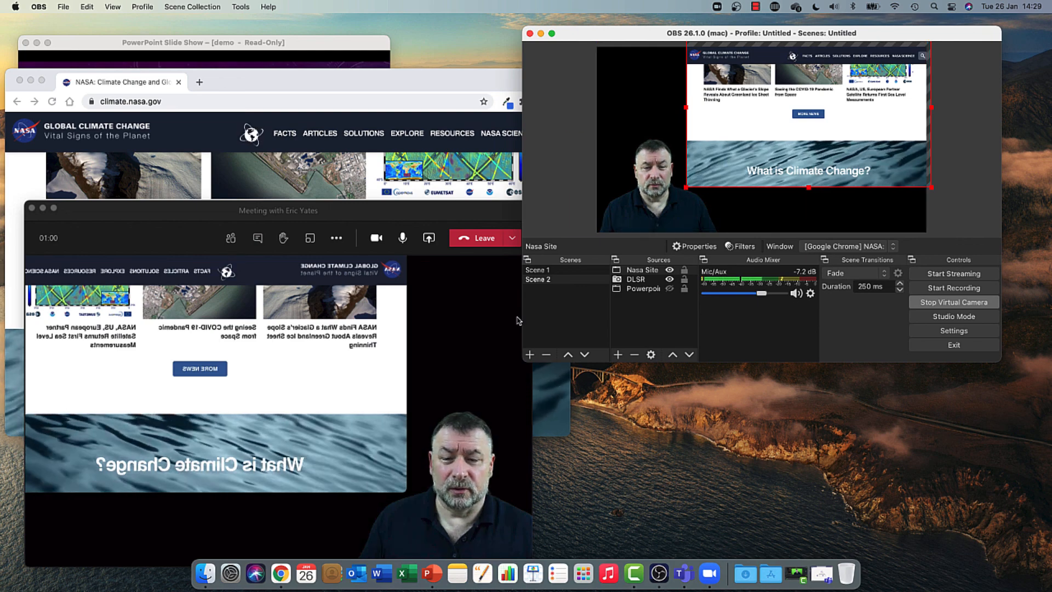
Step: Show the "What is Climate Change?" topics on the NASA home page and check them in the Teams meeting window
{"action": "left_click", "coordinate": [458, 184]}
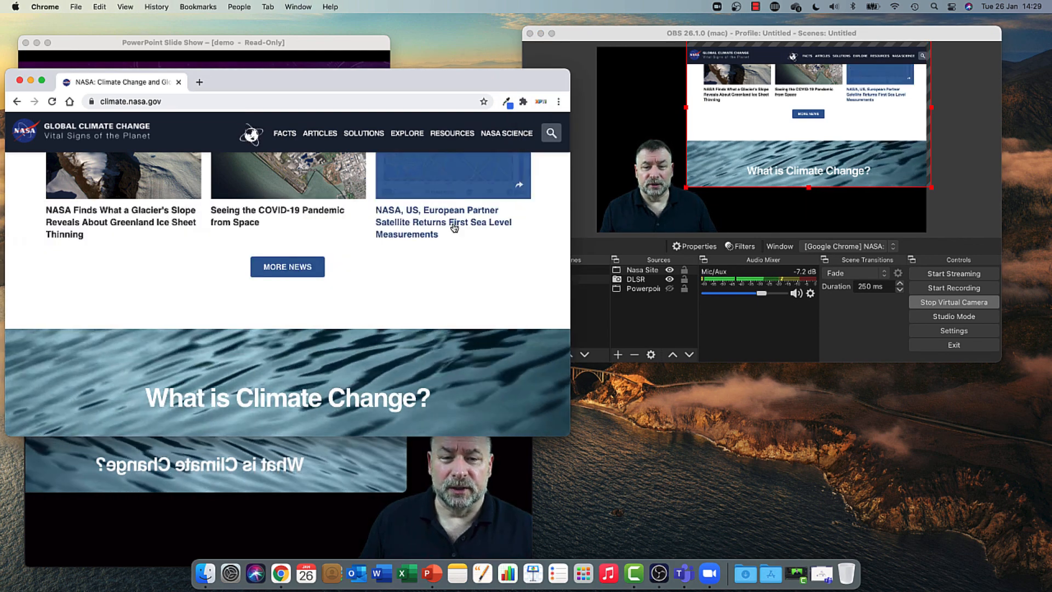
{"action": "scroll", "coordinate": [457, 189], "scroll_direction": "up", "scroll_amount": 3}
{"action": "scroll", "coordinate": [453, 216], "scroll_direction": "down", "scroll_amount": 8}
{"action": "scroll", "coordinate": [453, 219], "scroll_direction": "up", "scroll_amount": 10}
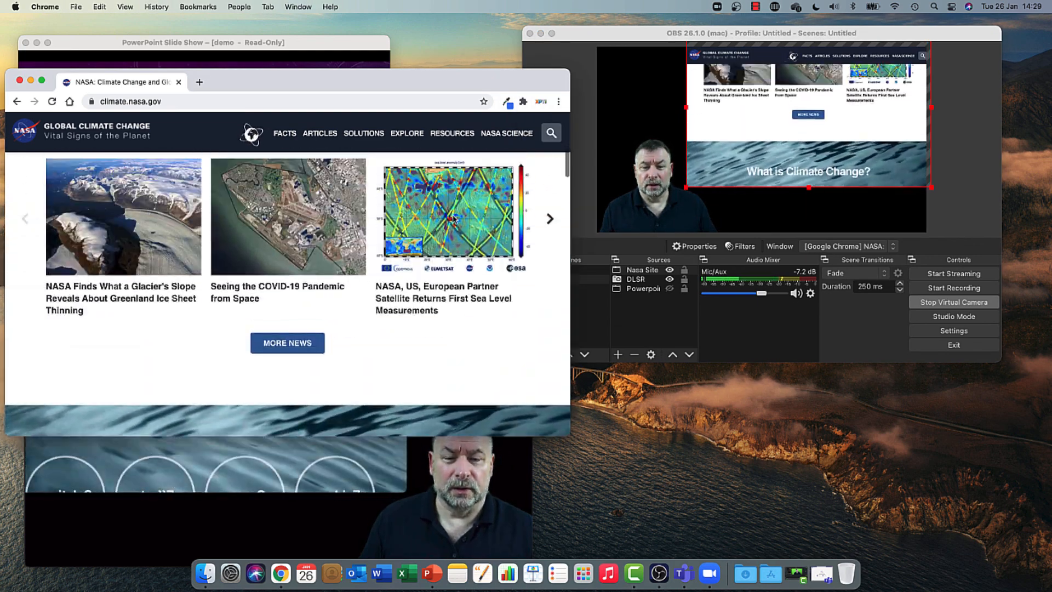
{"action": "scroll", "coordinate": [454, 219], "scroll_direction": "down", "scroll_amount": 10}
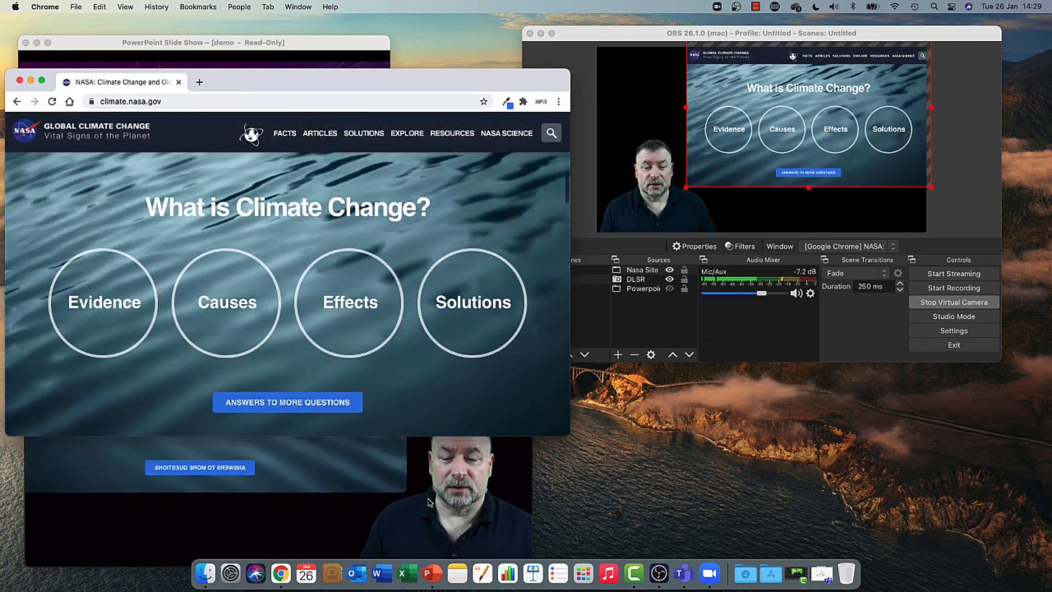
{"action": "left_click", "coordinate": [430, 503]}
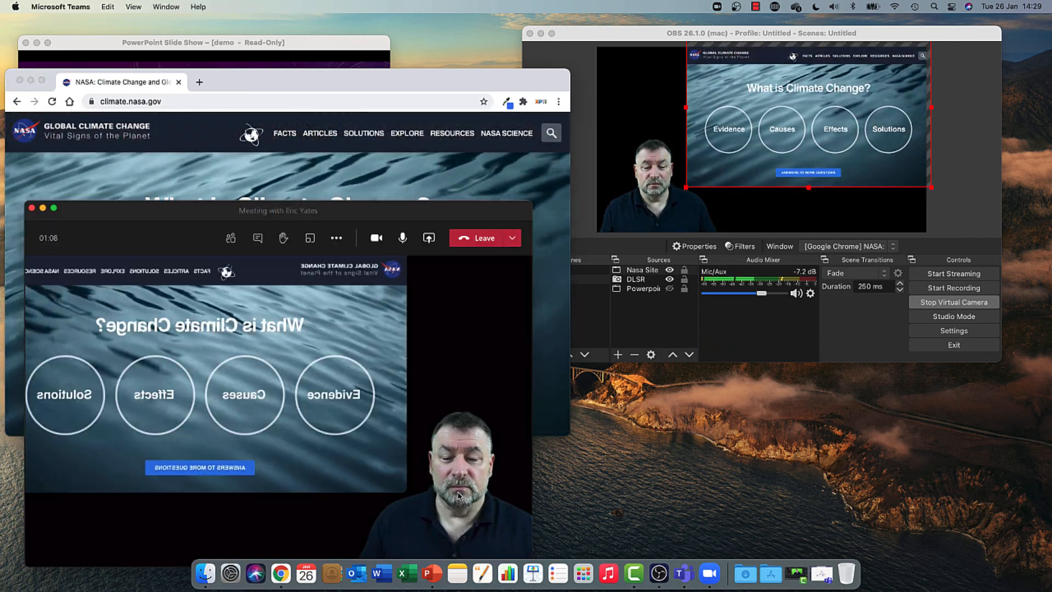